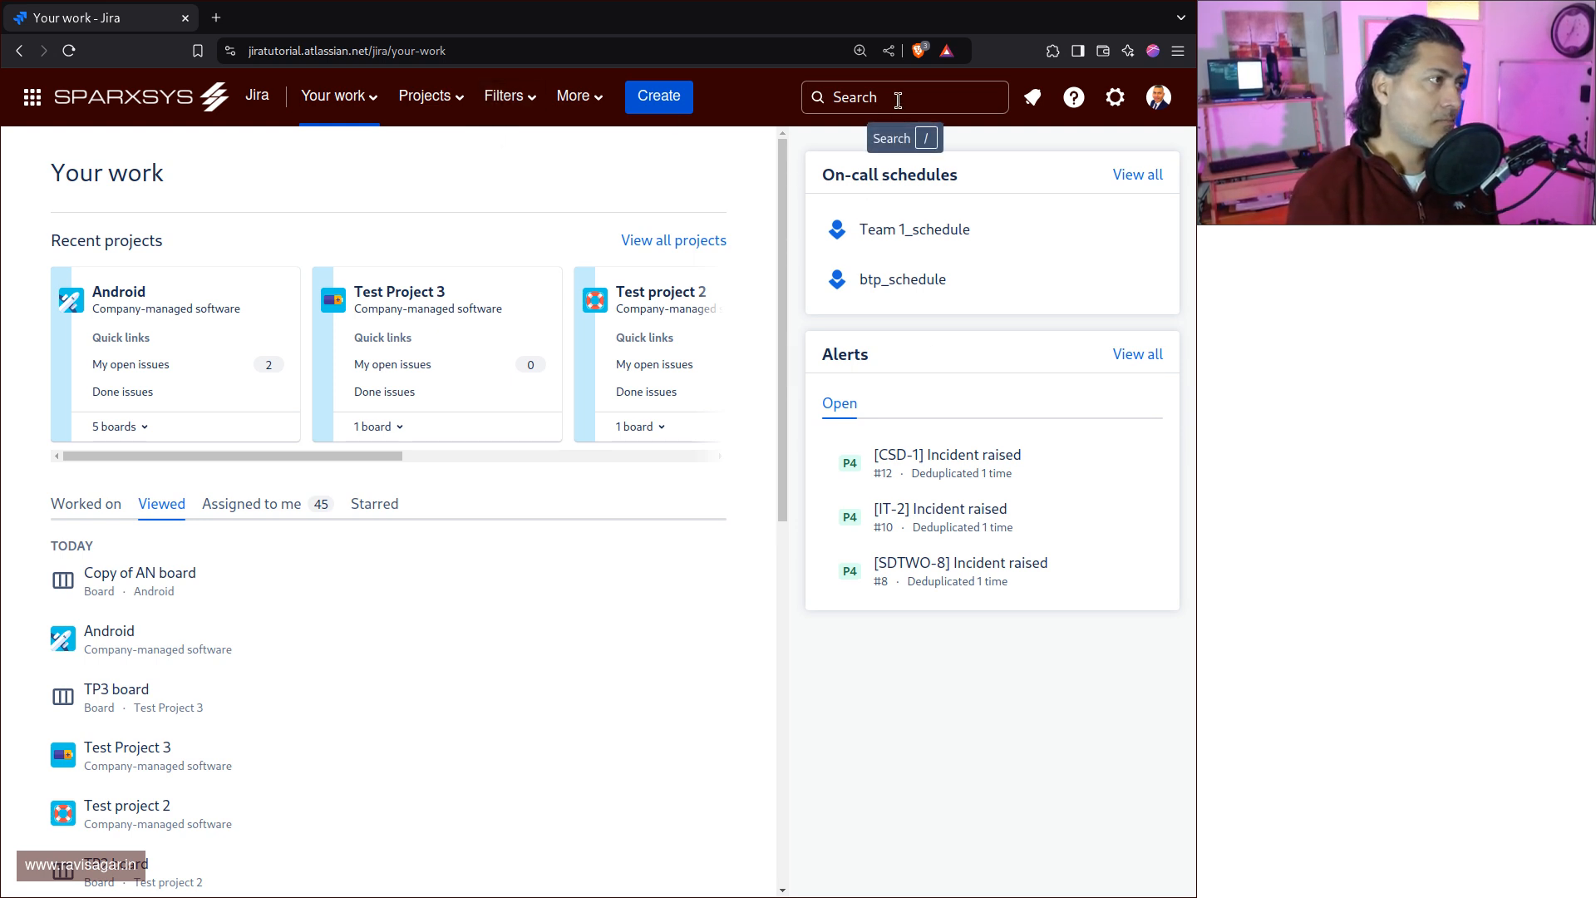
Go to the list of all filters and start creating a new filter.
click(539, 98)
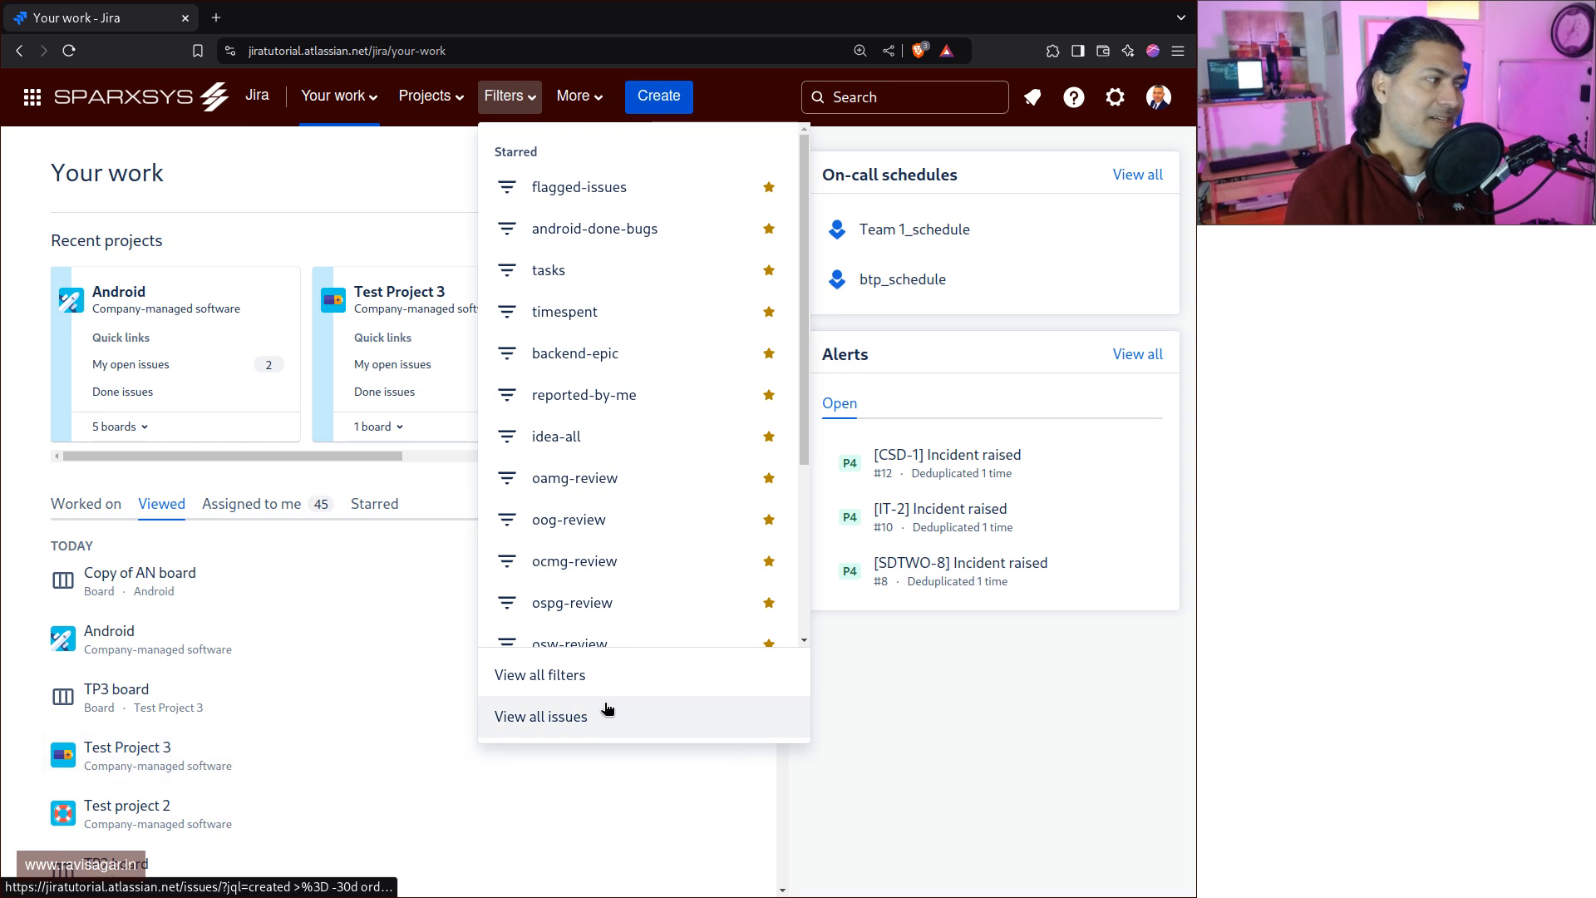
scroll(612, 611, down, 3)
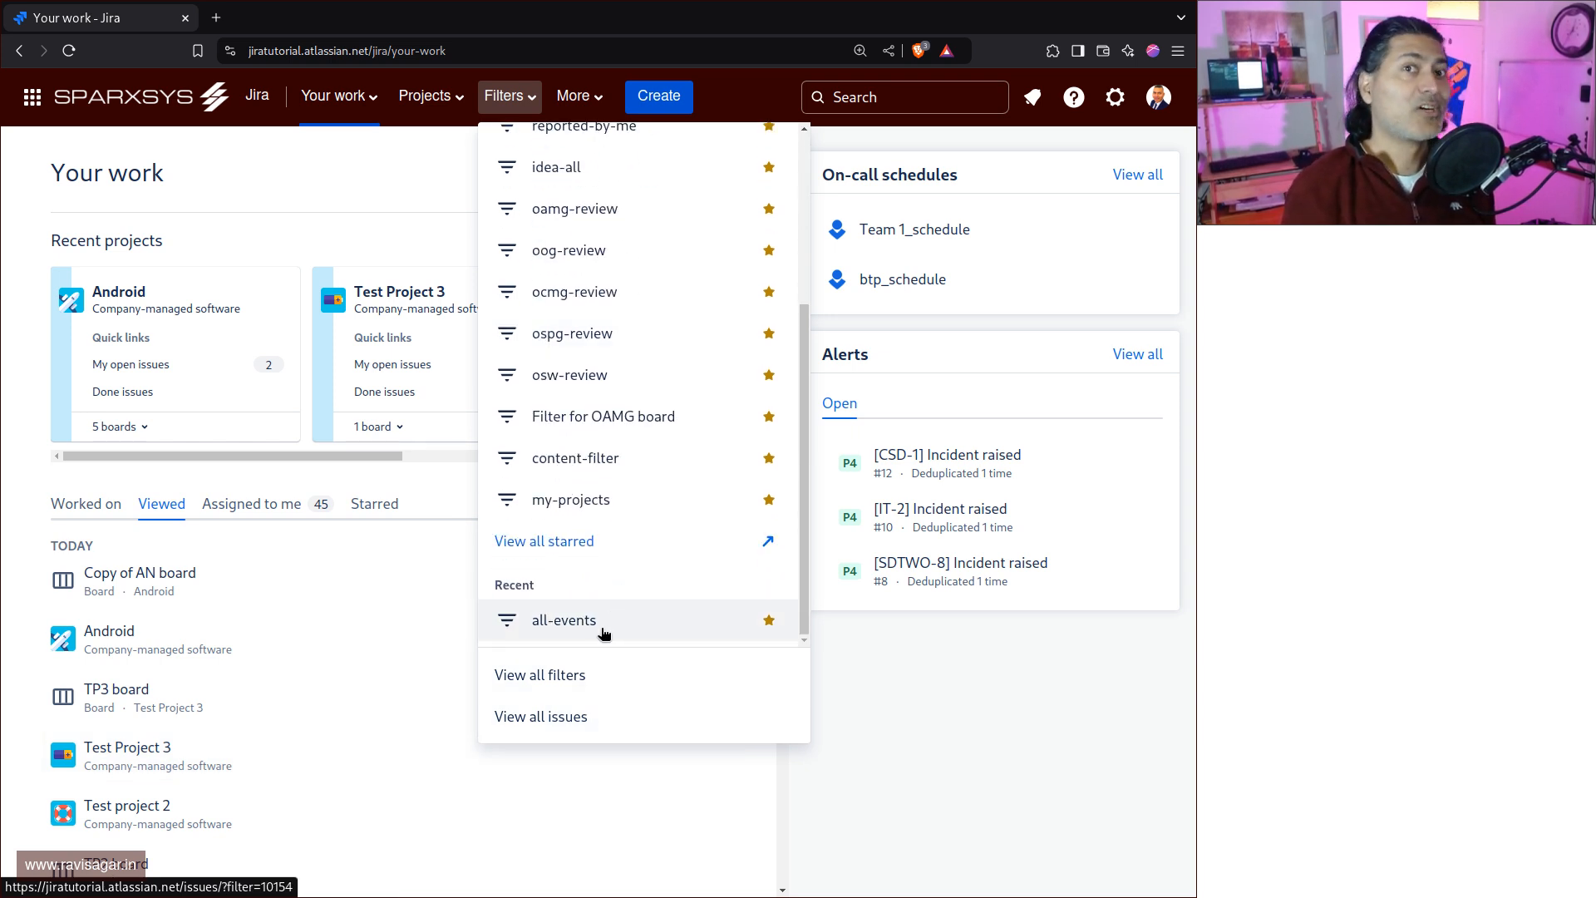
click(577, 675)
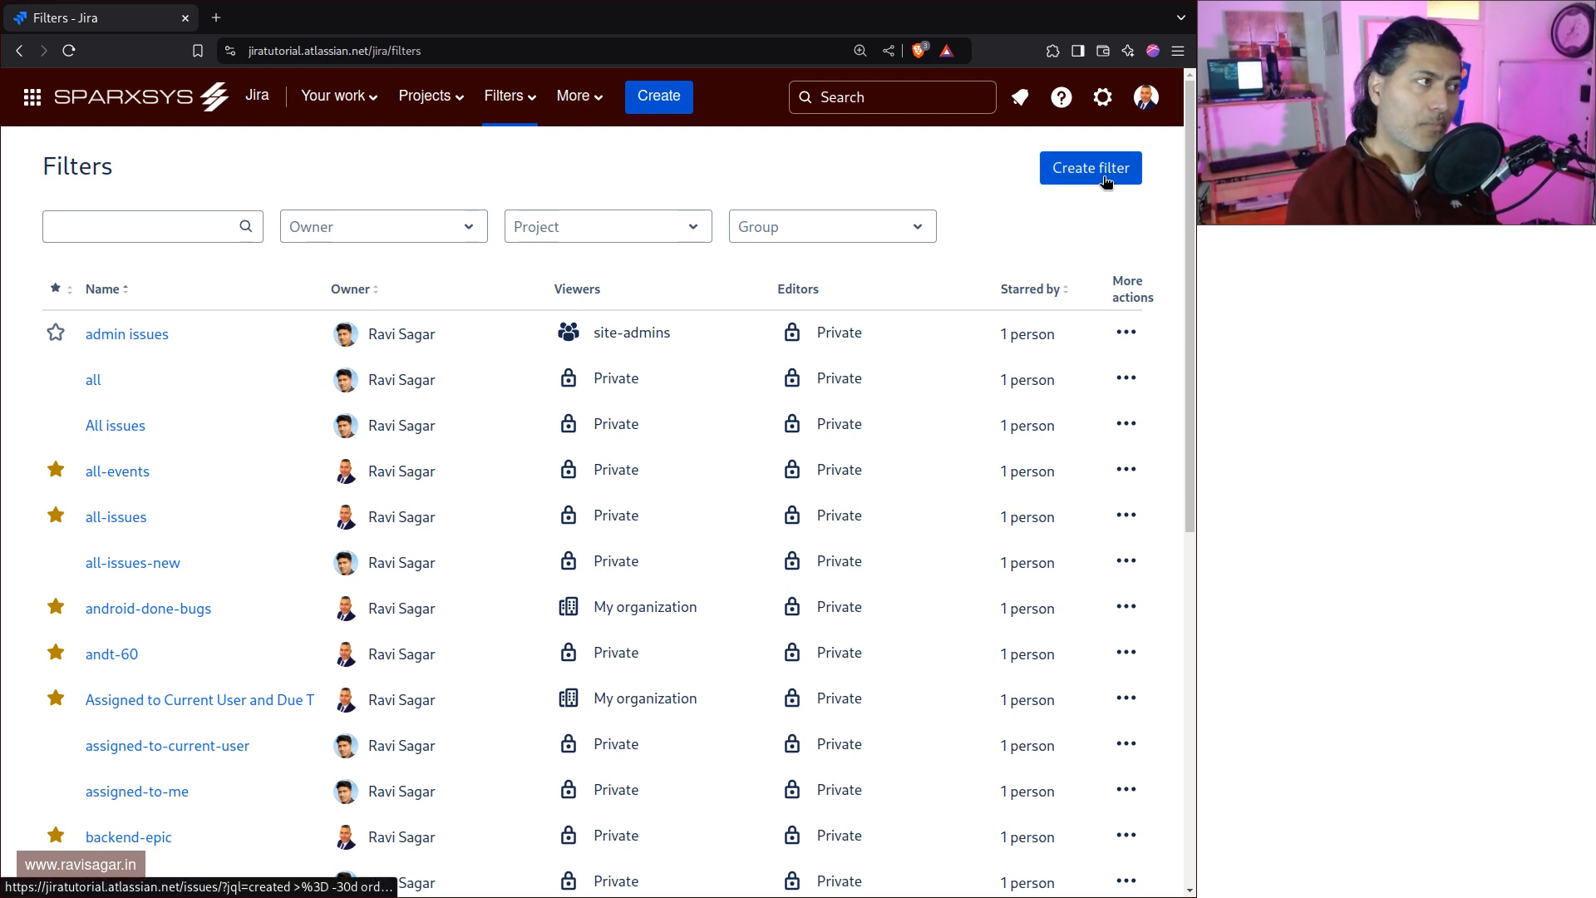
click(908, 98)
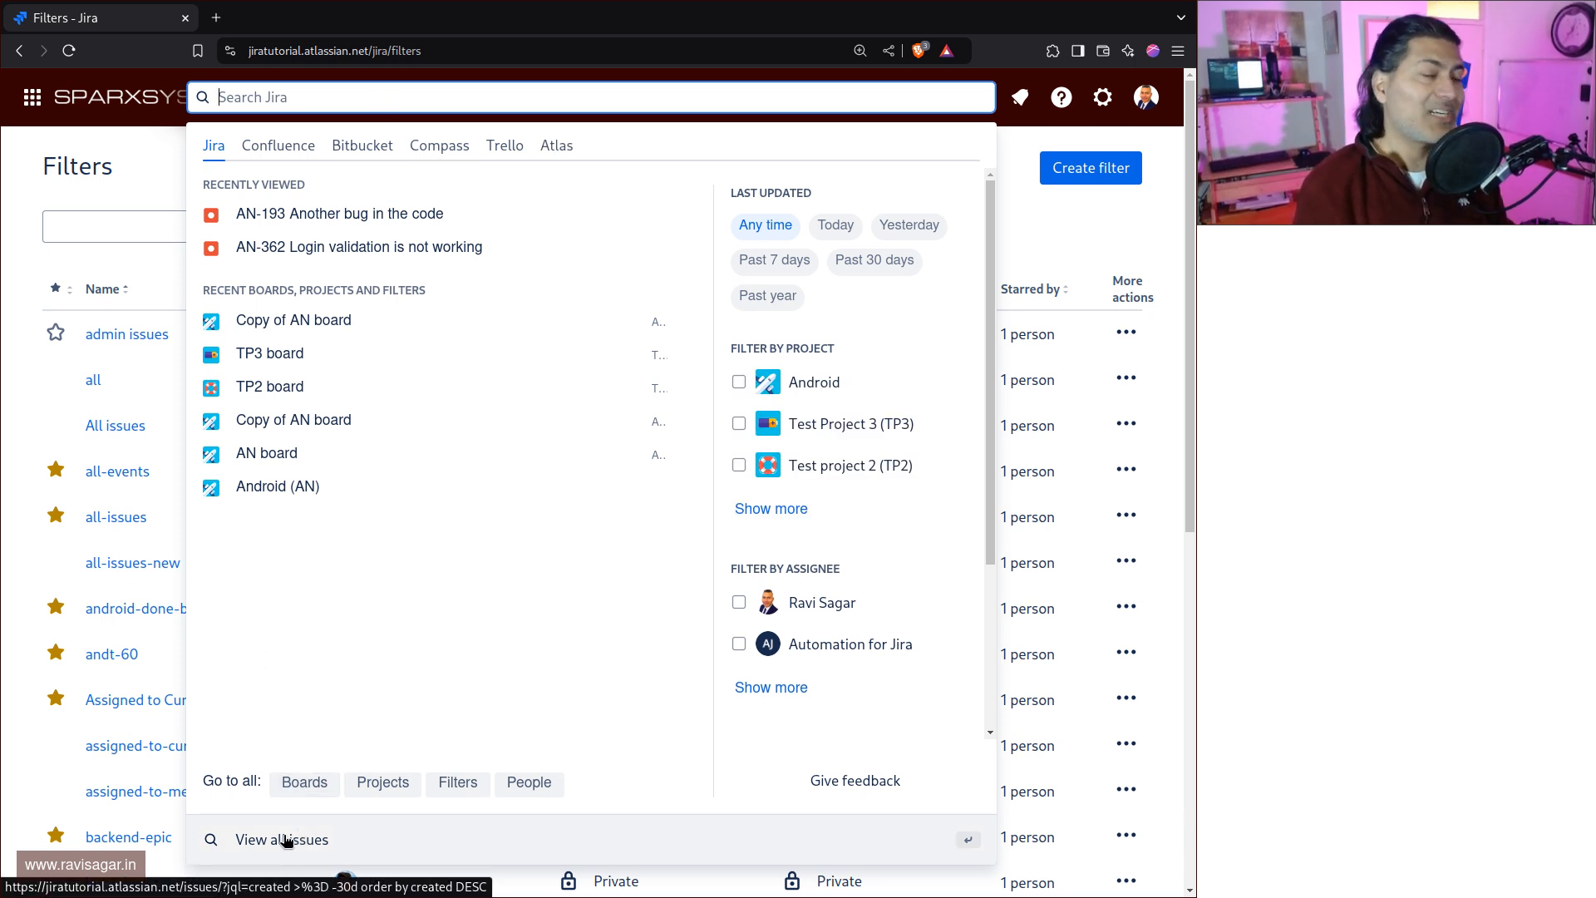
click(1079, 214)
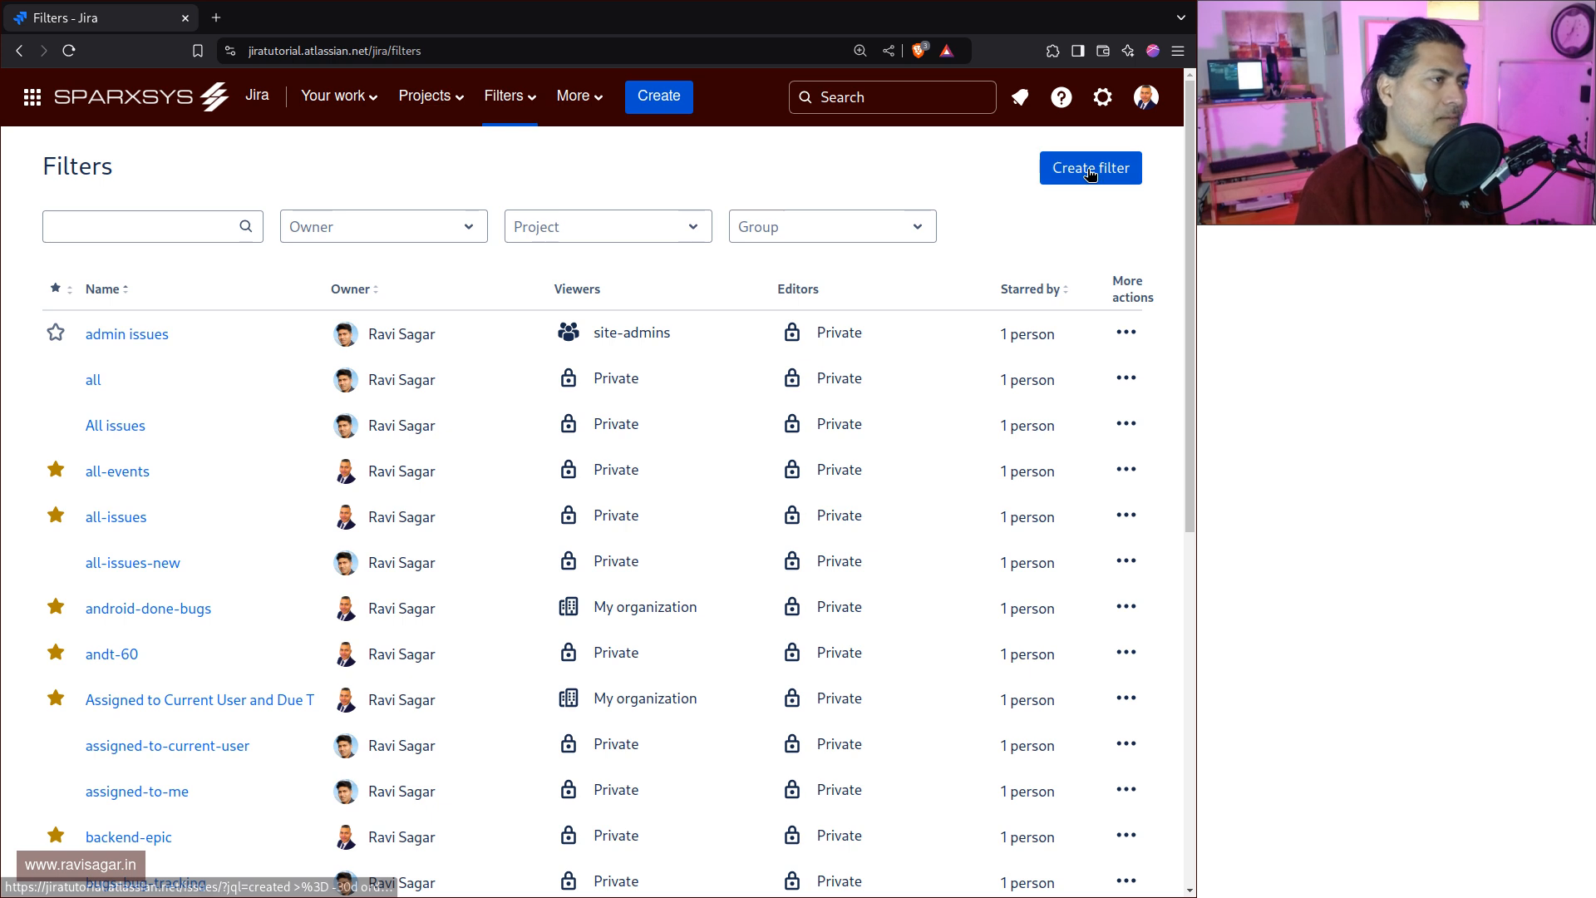
click(1089, 170)
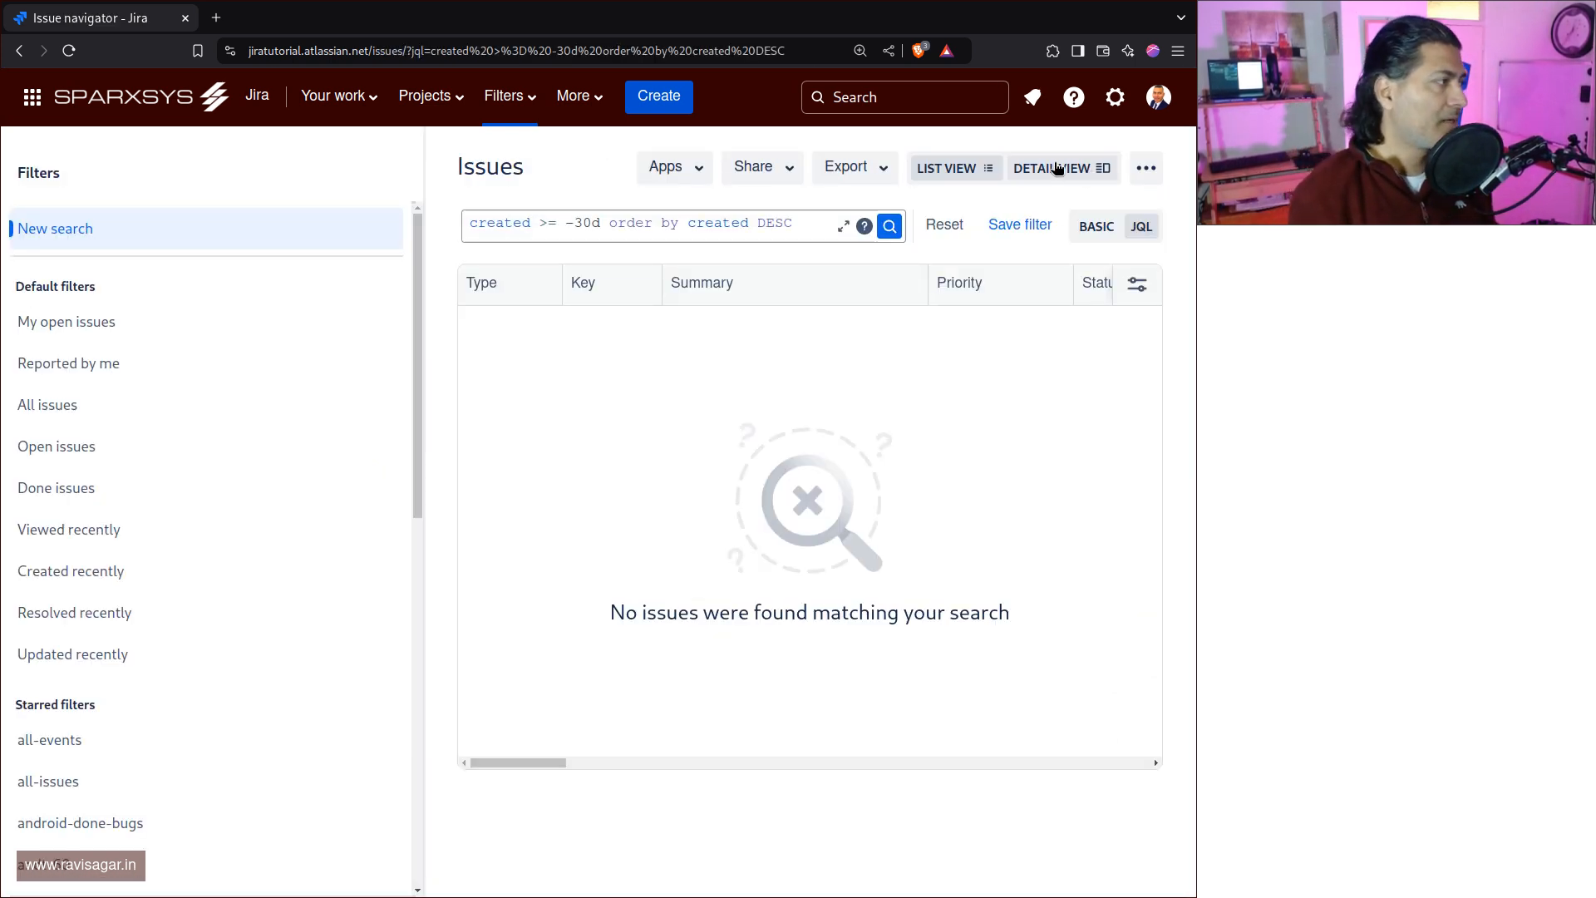
Collapse the filters sidebar and remove the Created criterion in basic search mode.
drag(433, 380, 346, 376)
click(348, 173)
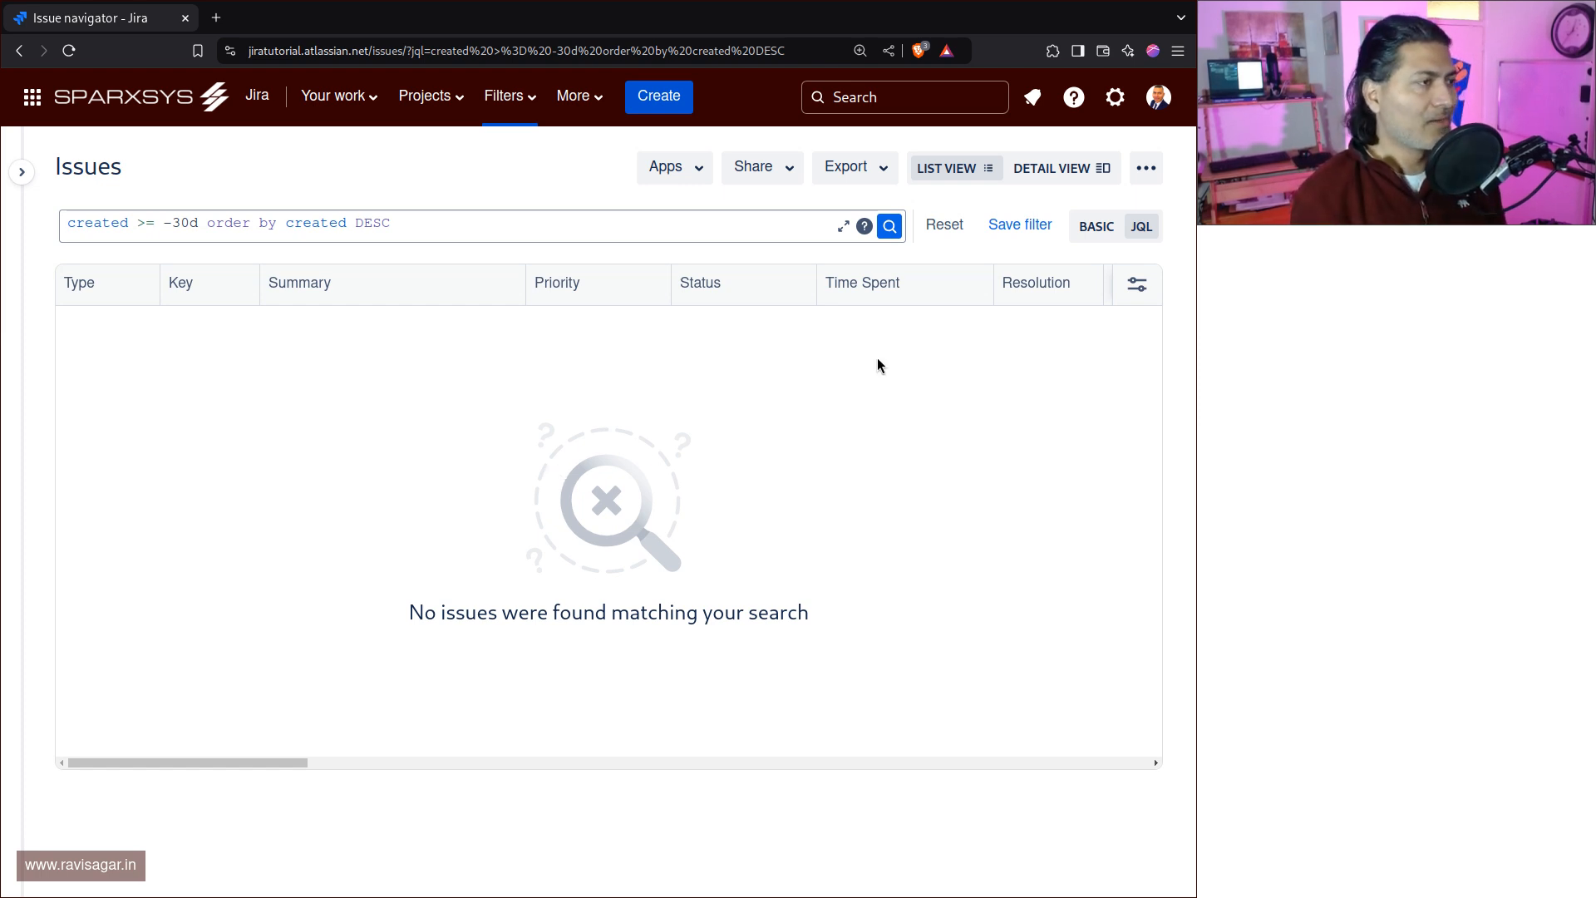
click(1096, 232)
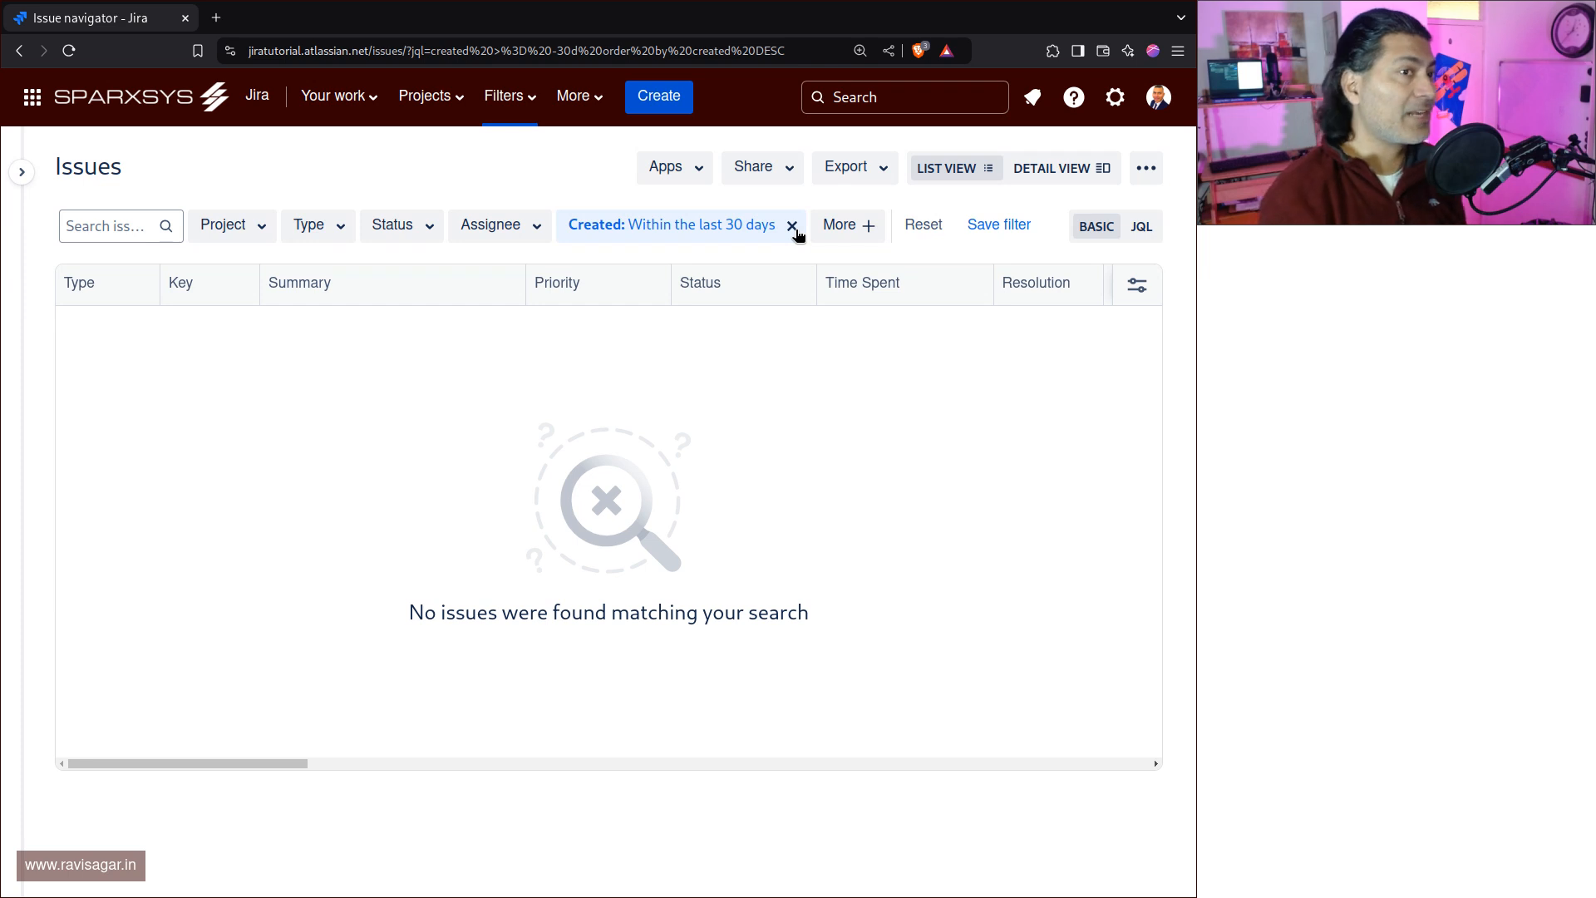
click(792, 227)
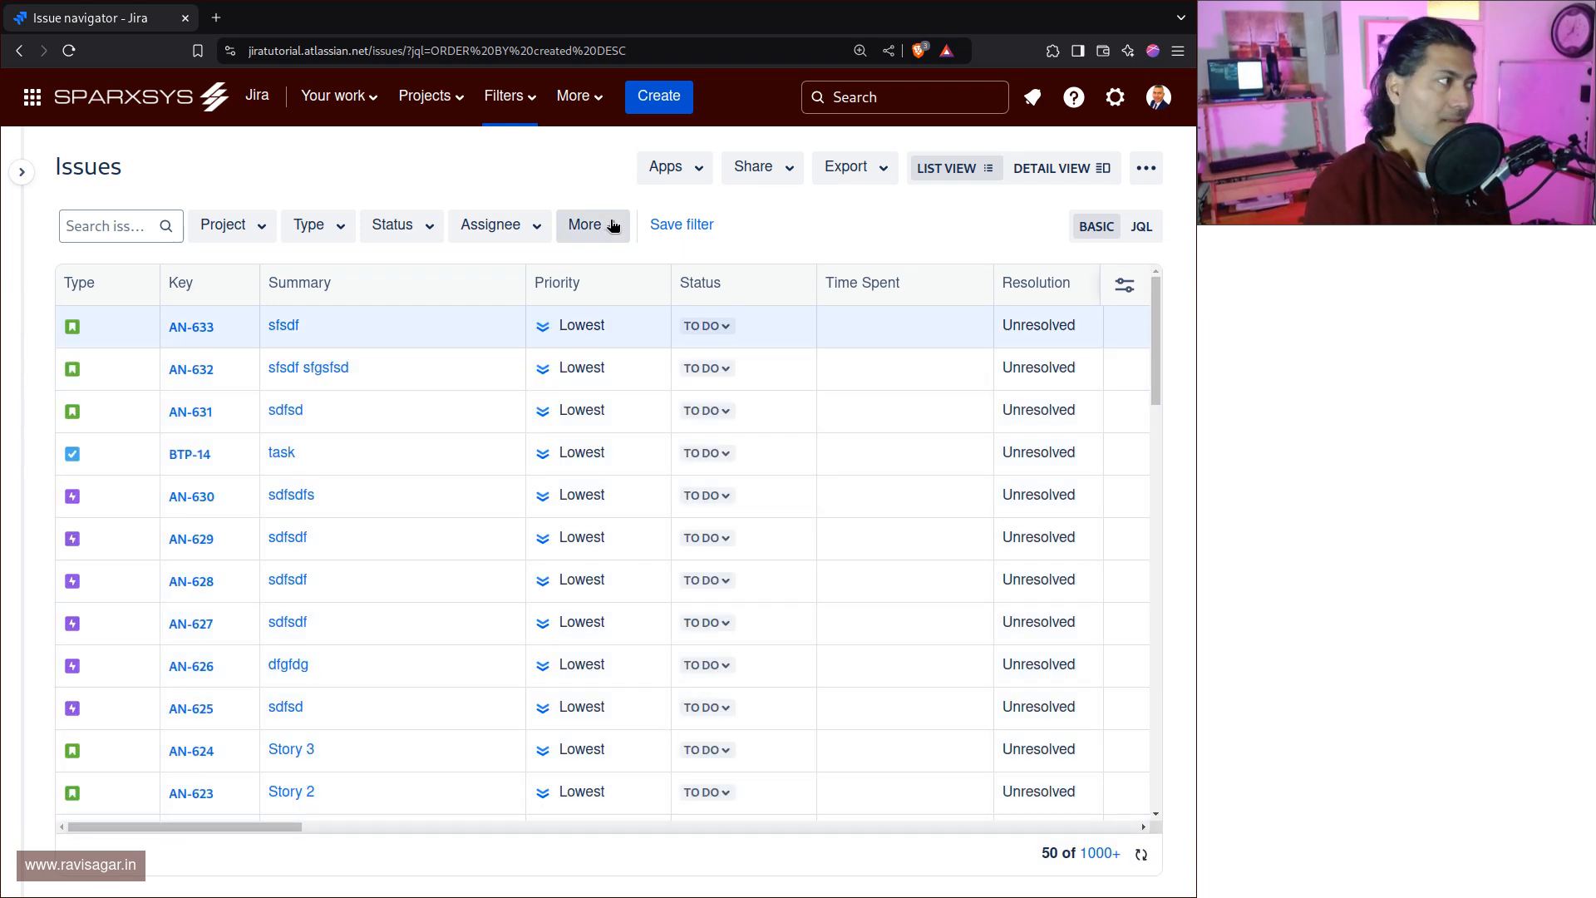
Start a new search from the filters sidebar and collapse the sidebar again.
click(22, 171)
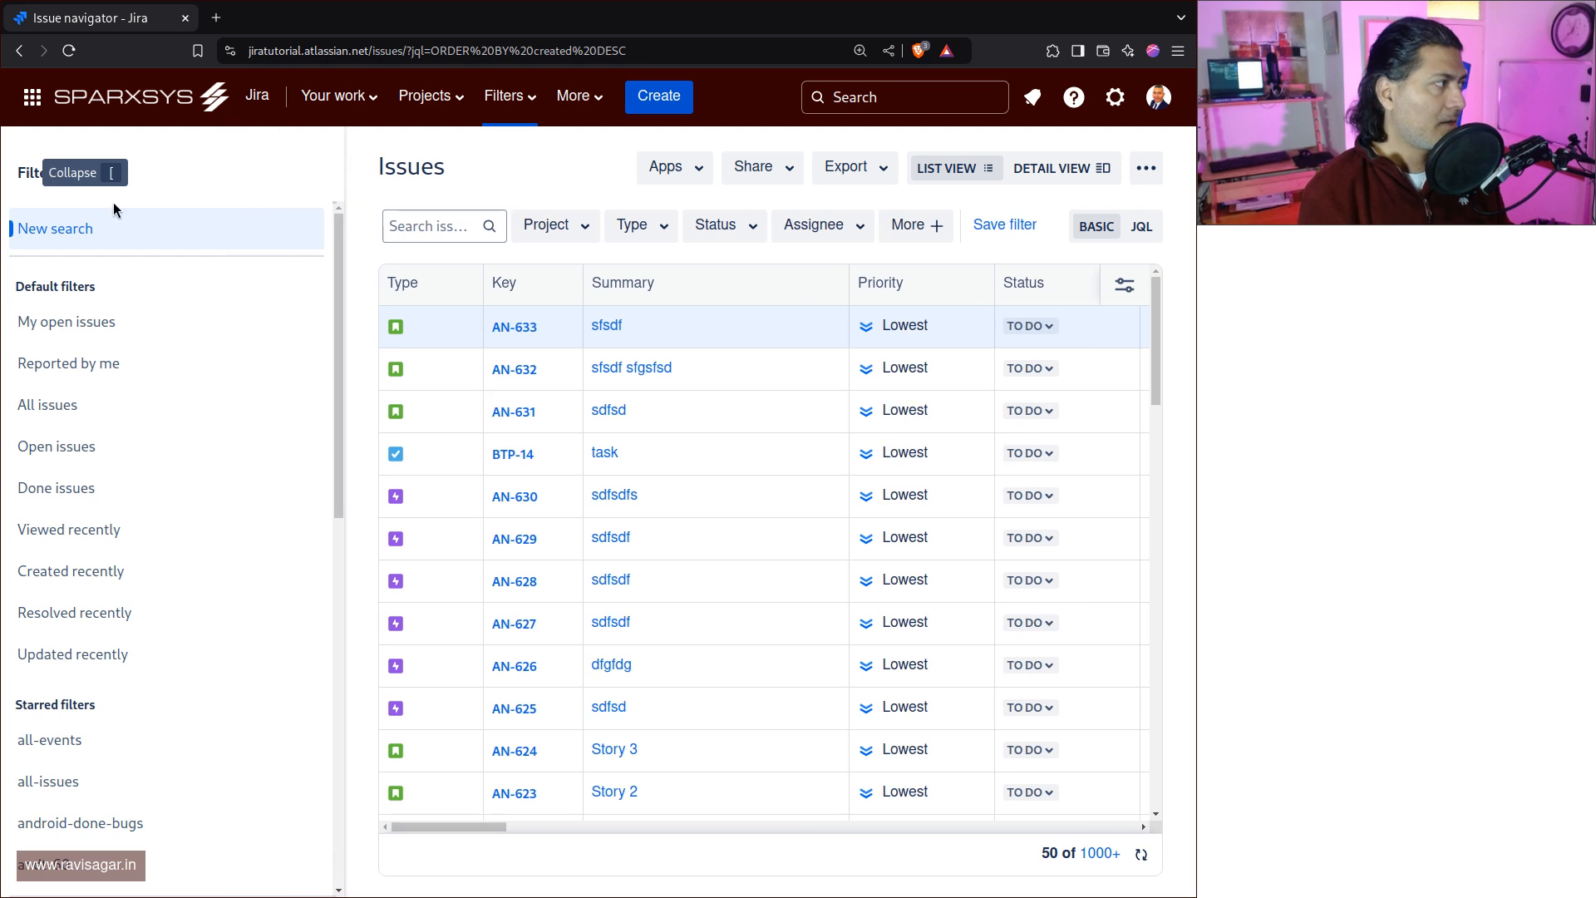
click(84, 238)
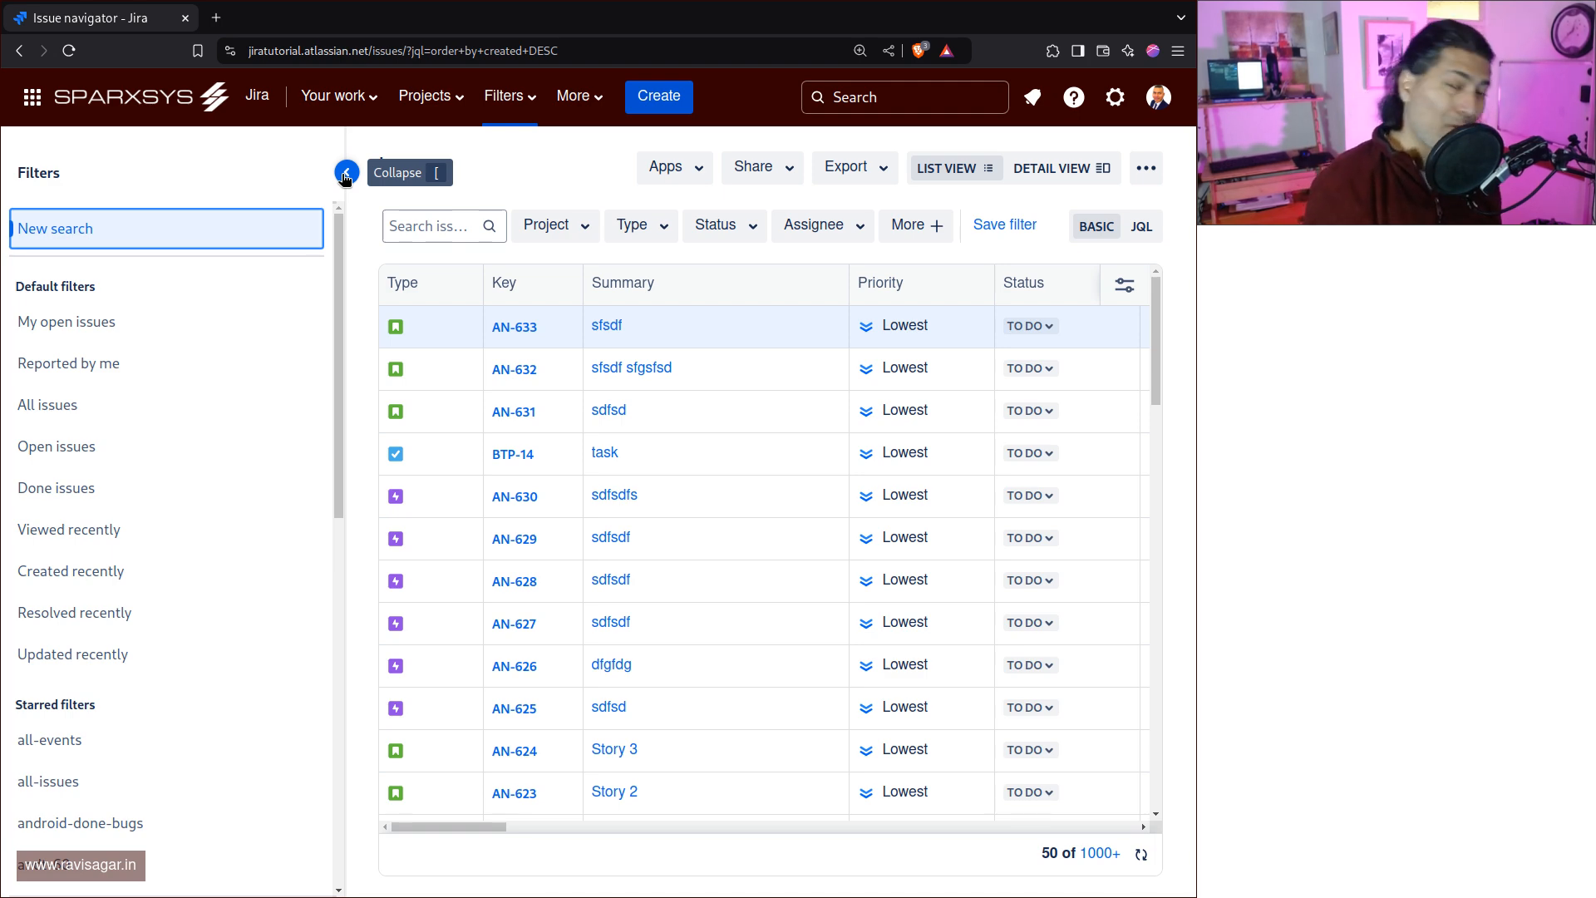
key([)
key([)
key([)
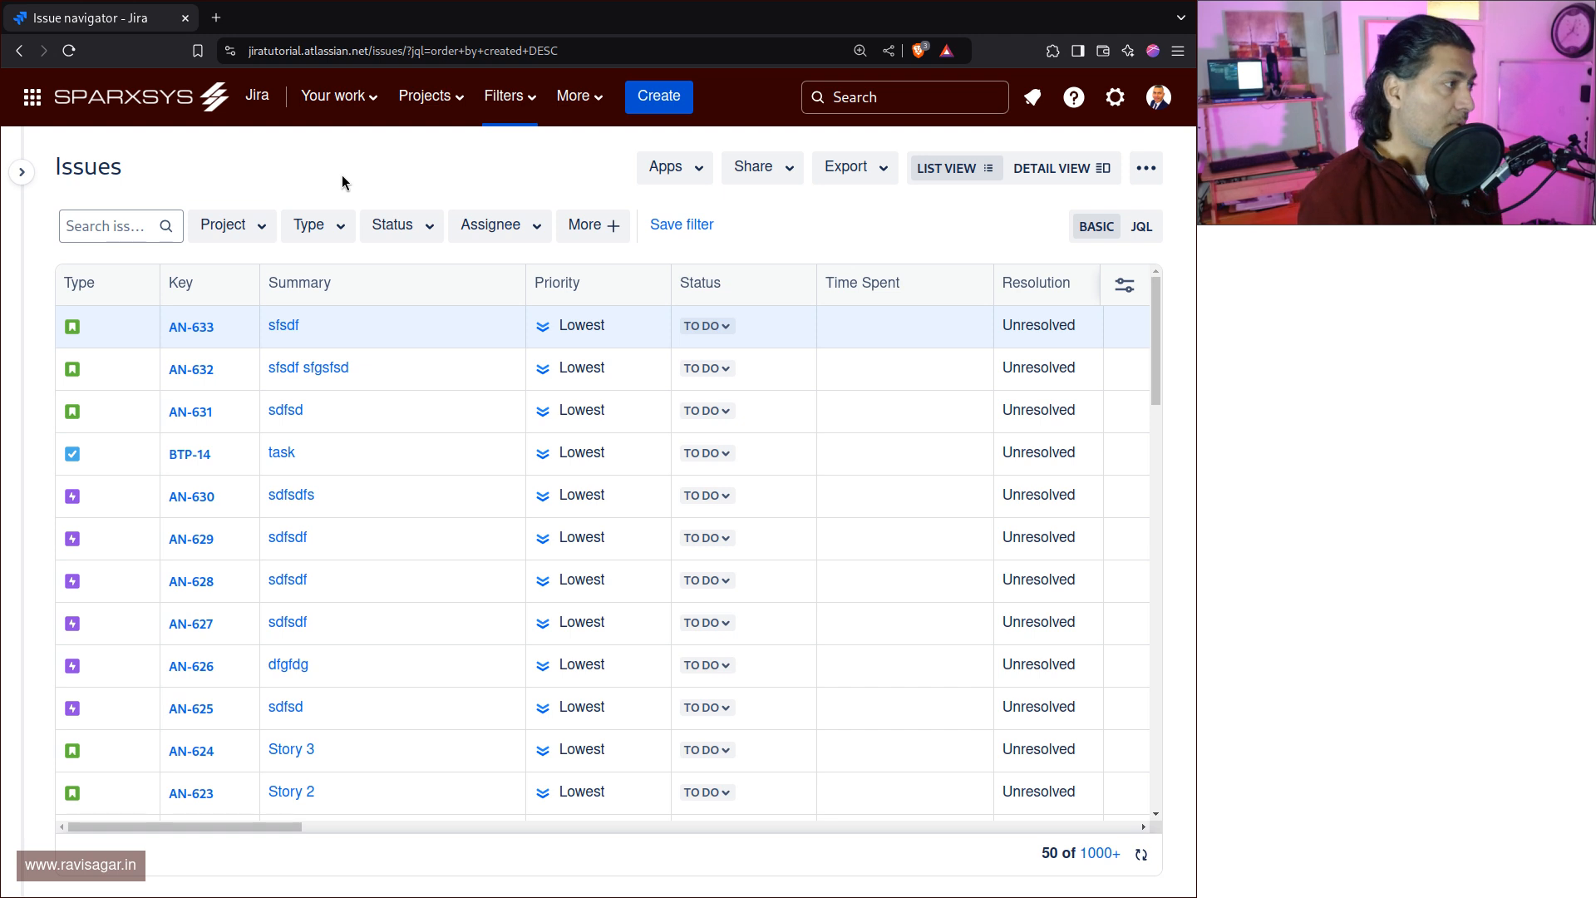
click(619, 235)
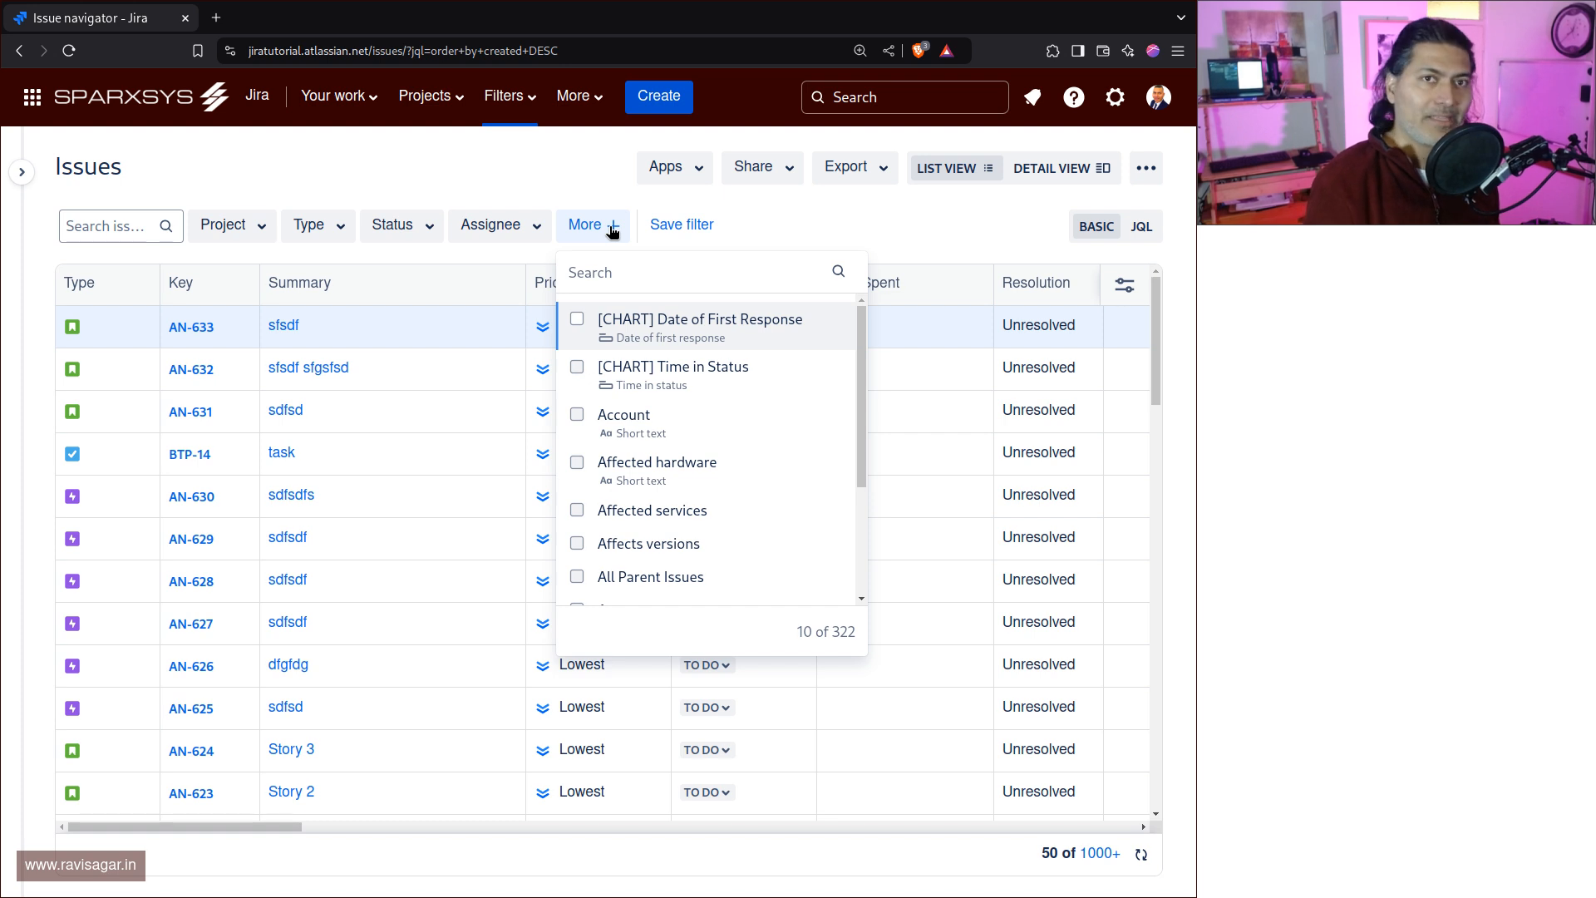
text(due)
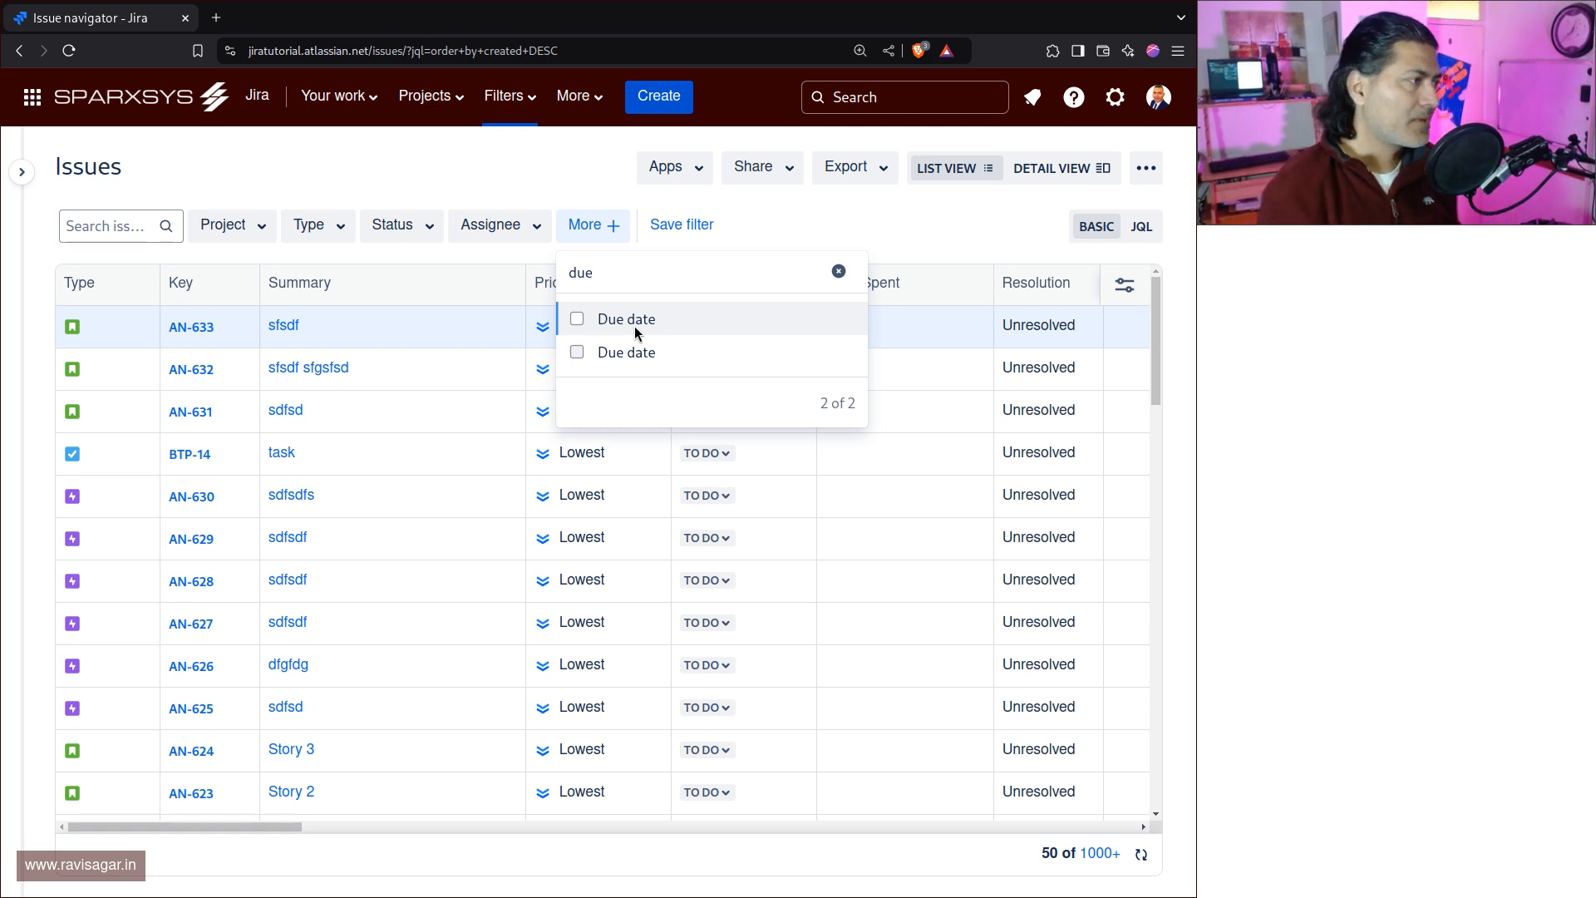
click(635, 326)
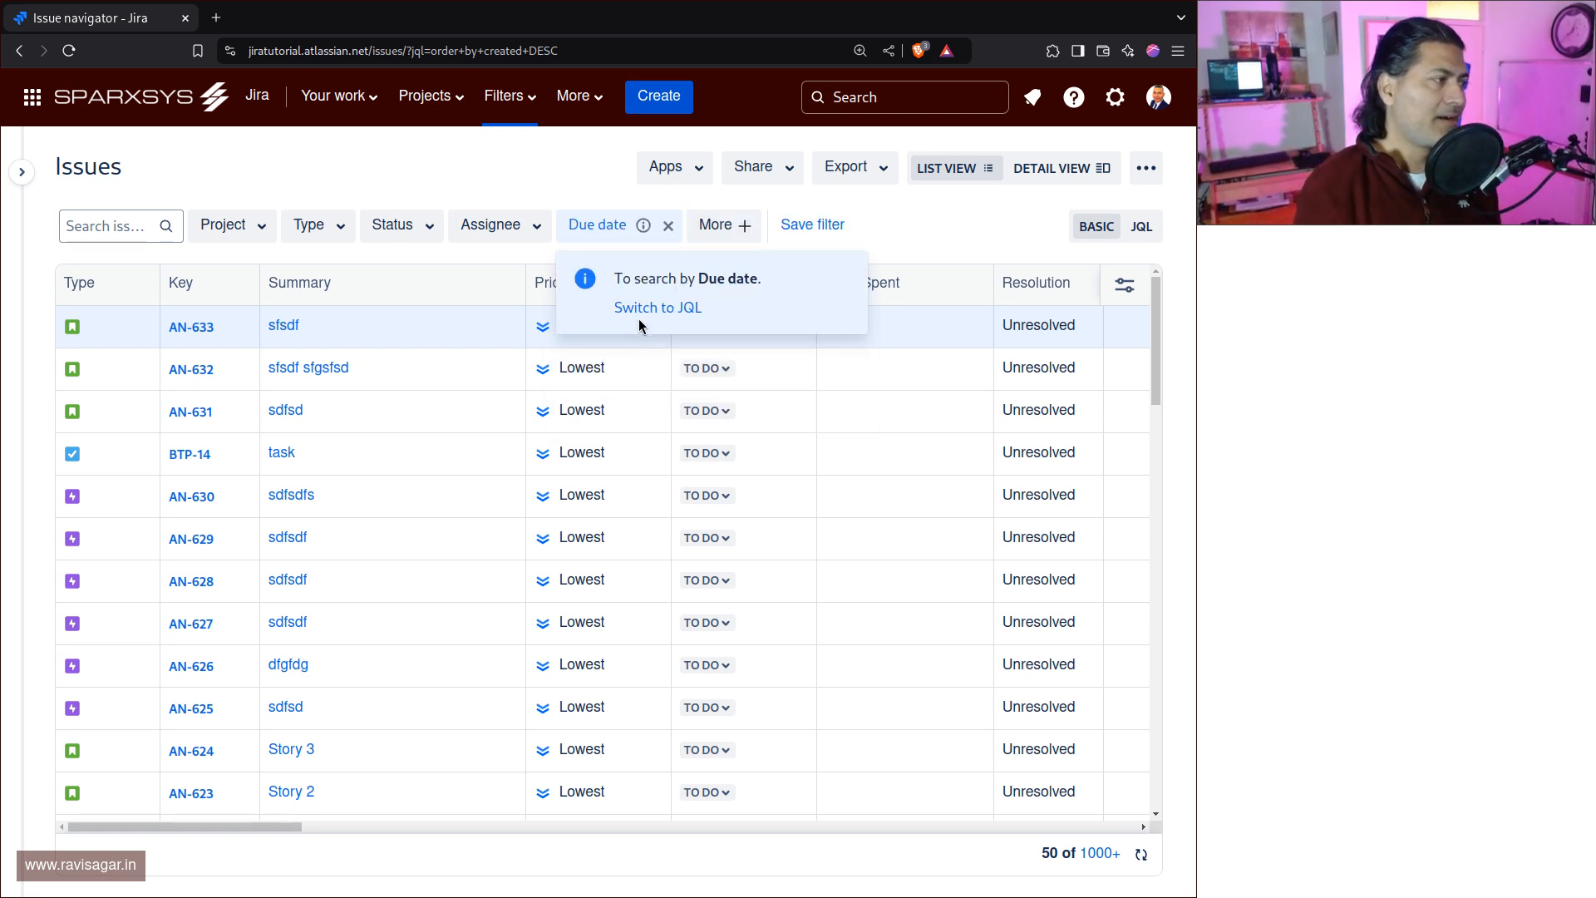
click(666, 227)
Add the second of the two Due date fields as a search criterion and apply it as Now overdue.
click(609, 234)
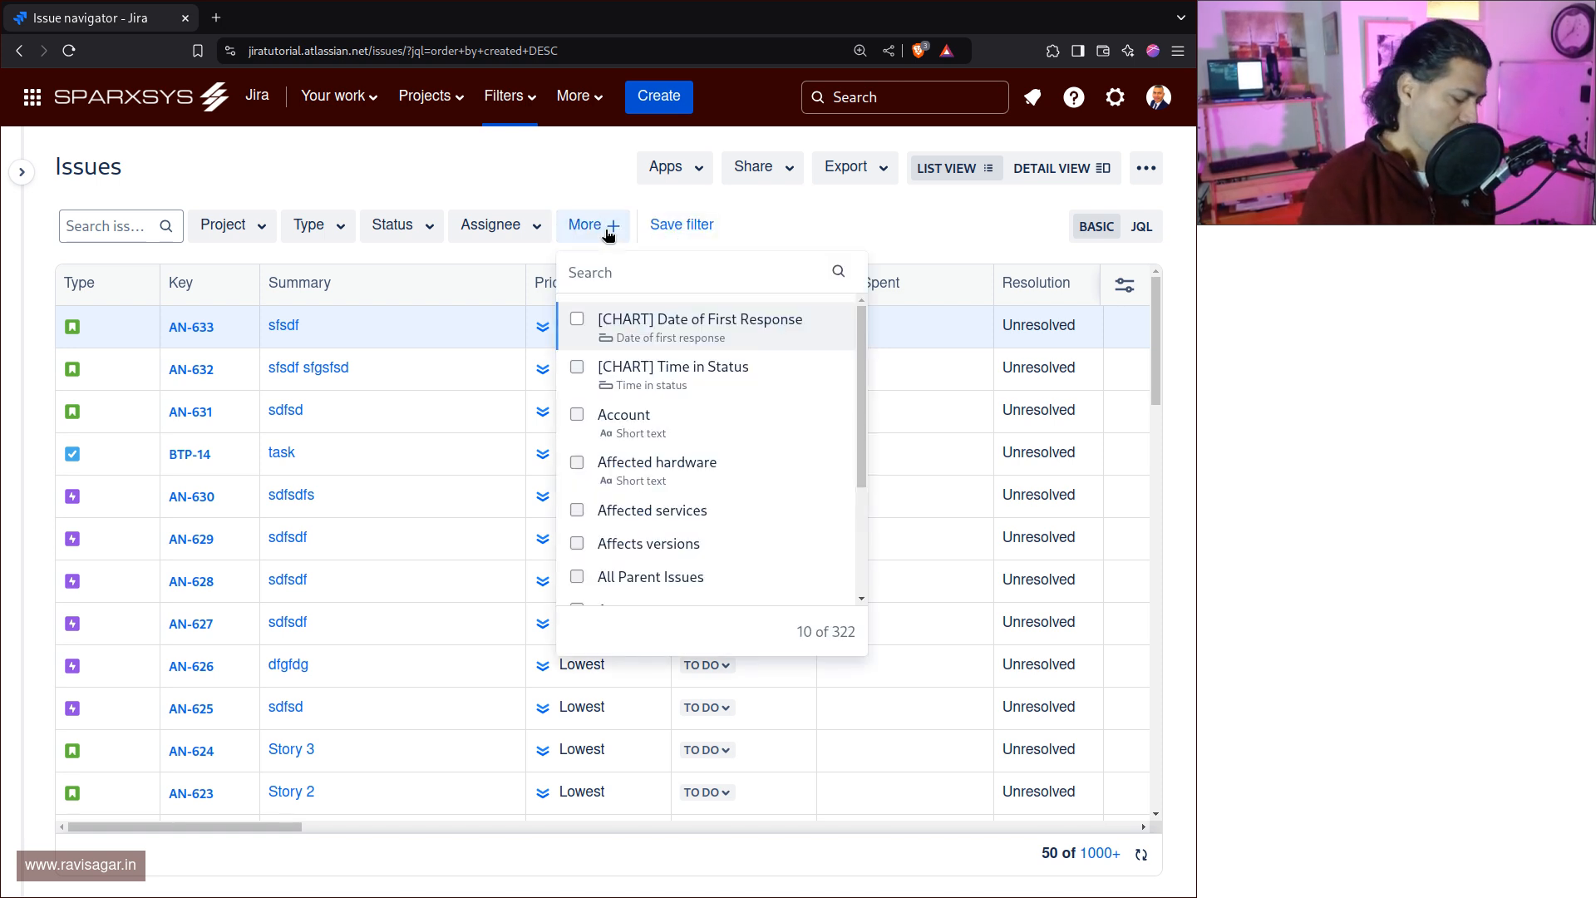
text(due)
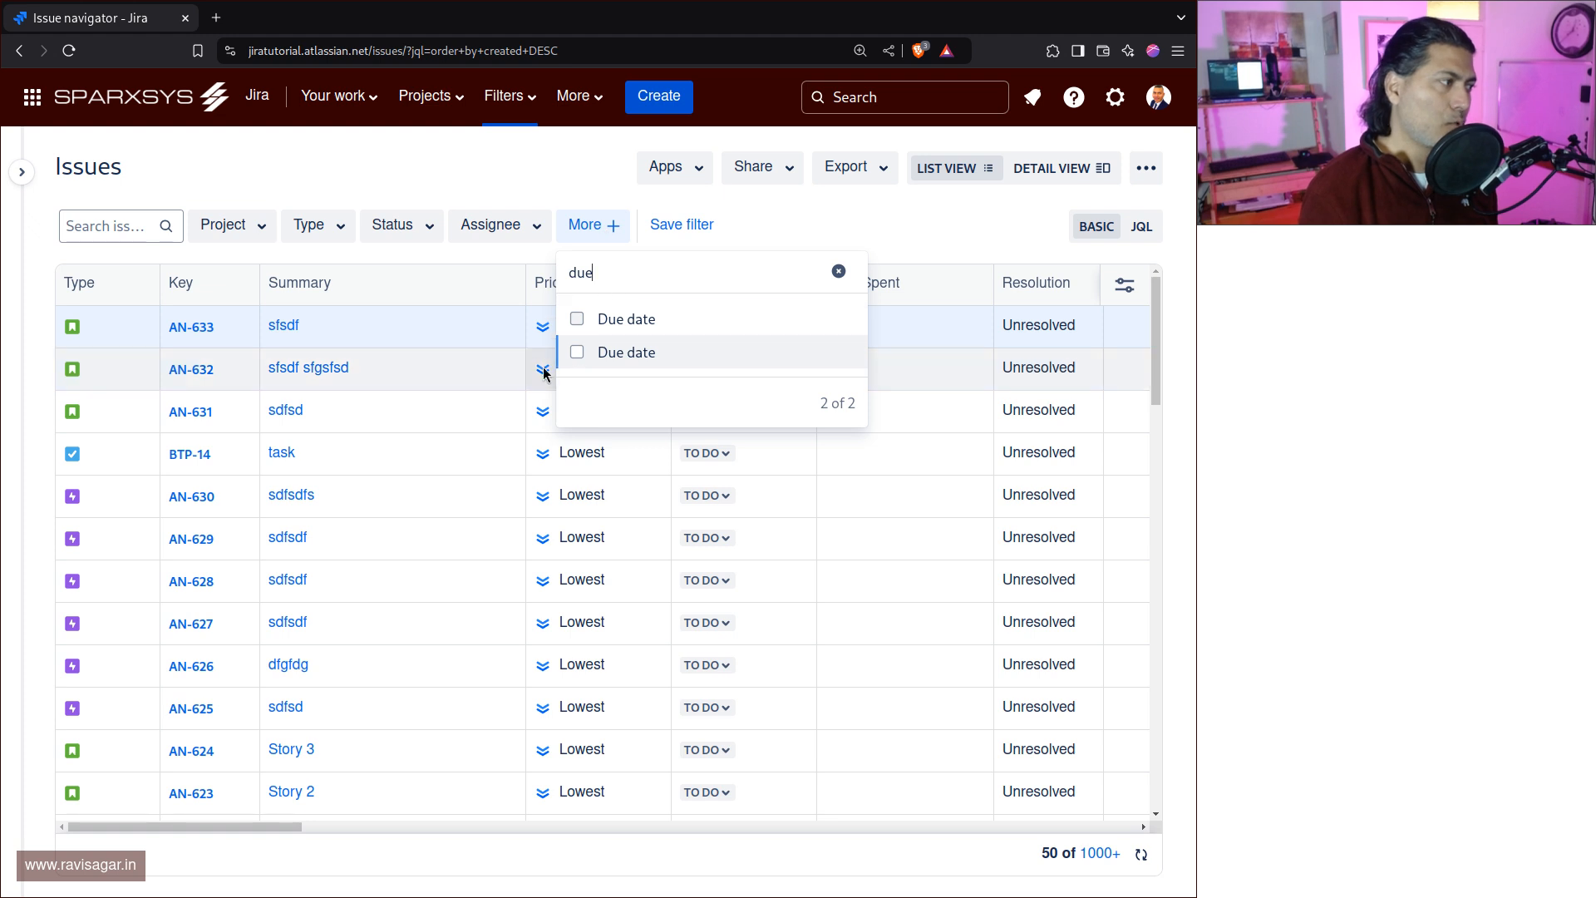
click(577, 351)
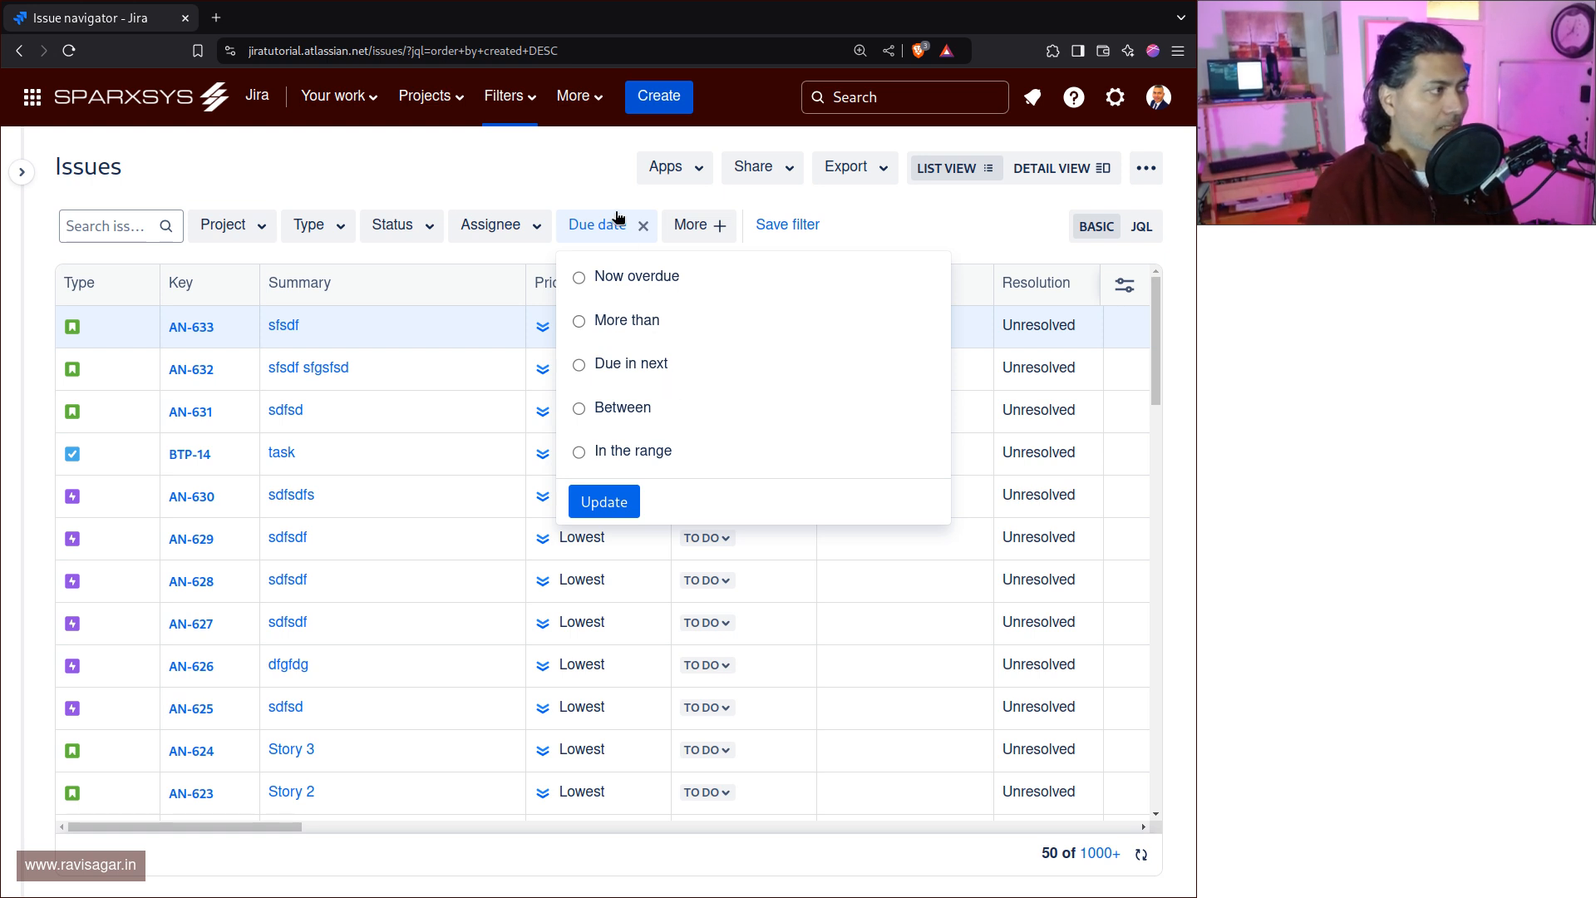
click(644, 276)
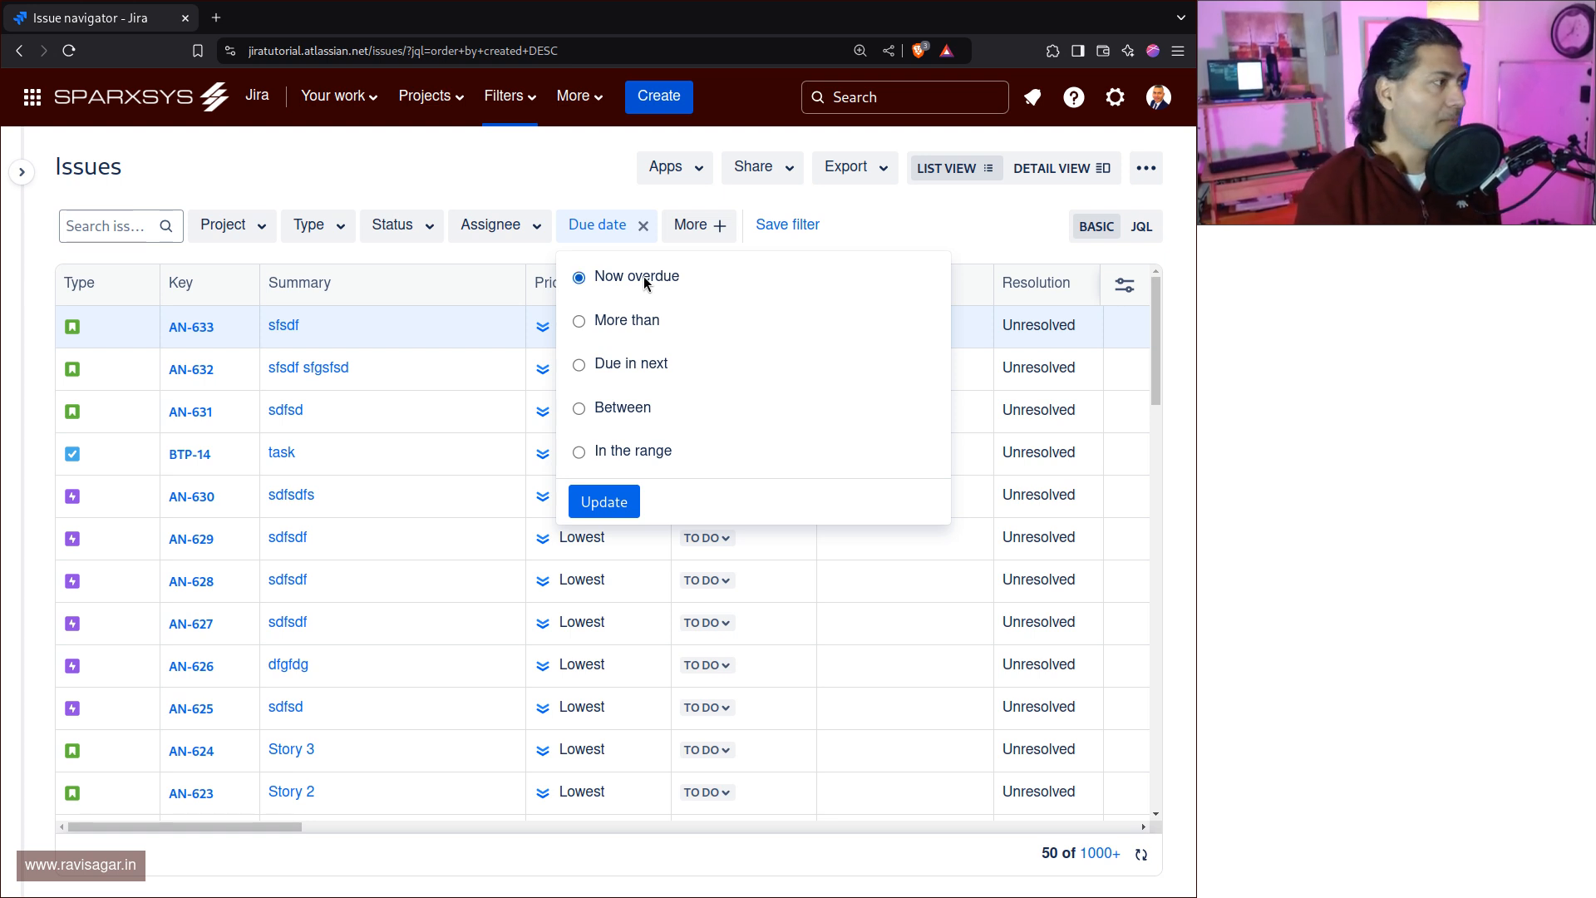
click(606, 499)
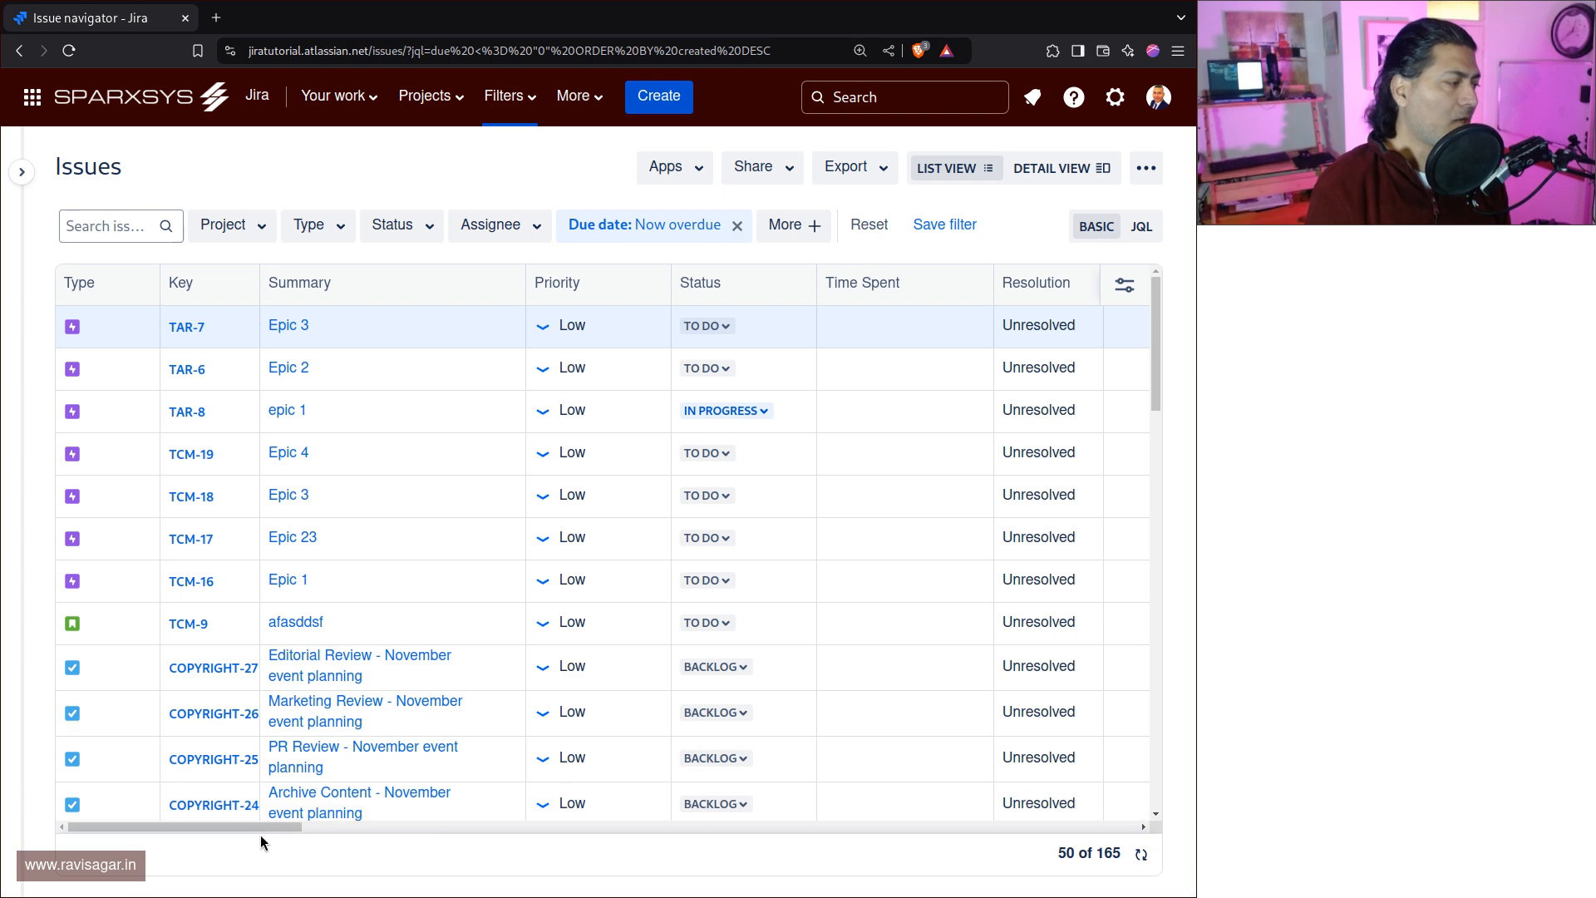
Examine the date columns of the issue list and search the column options for "due".
drag(251, 828, 538, 826)
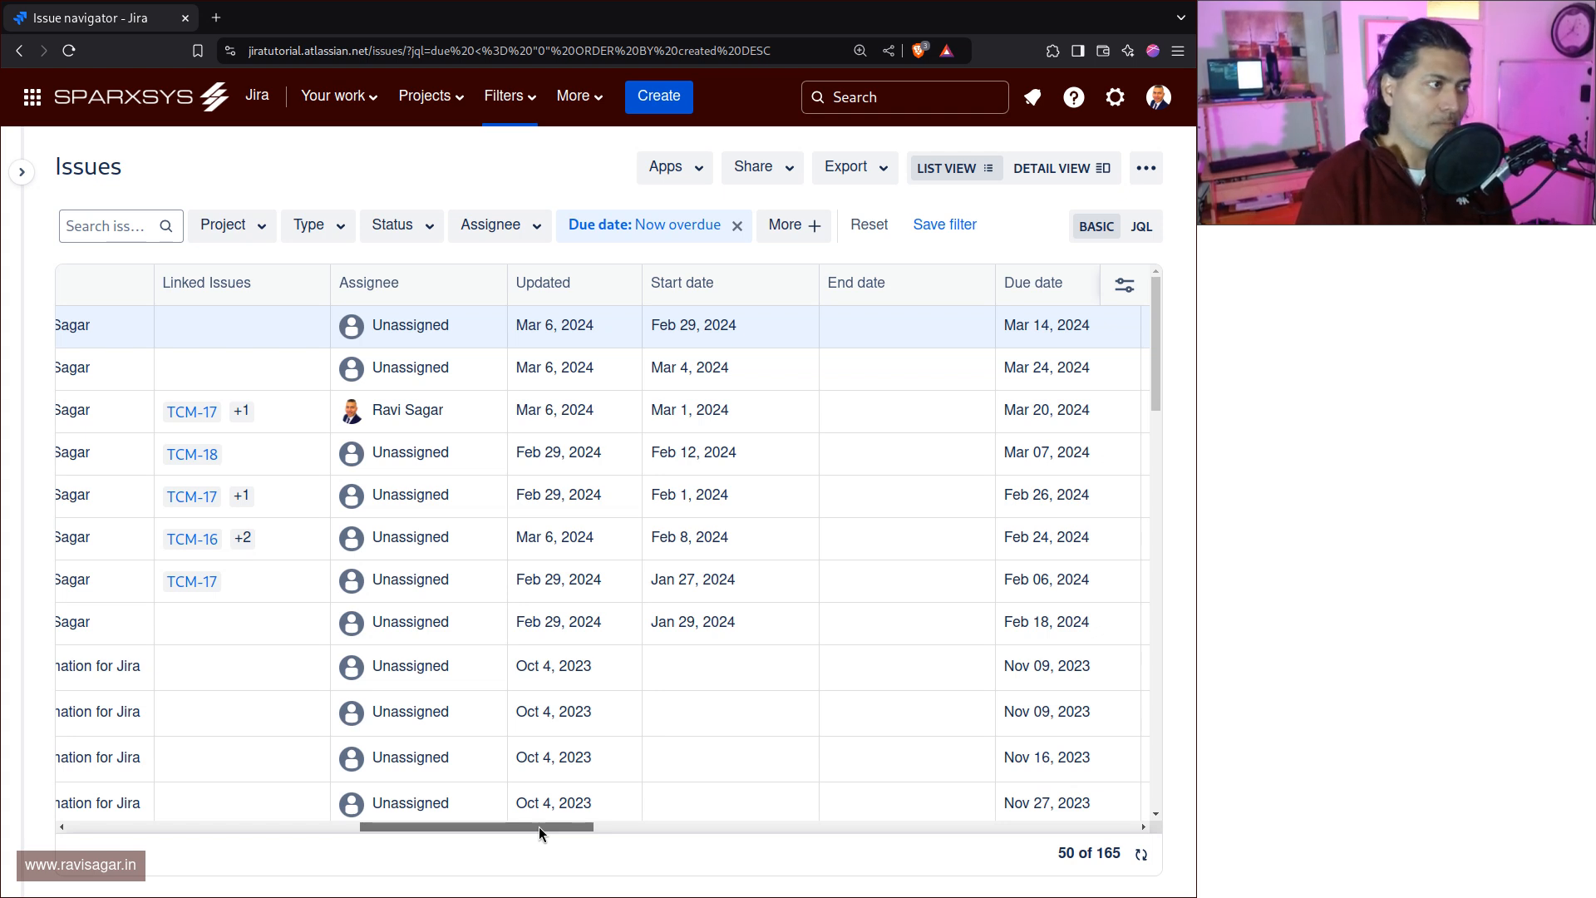
click(1125, 285)
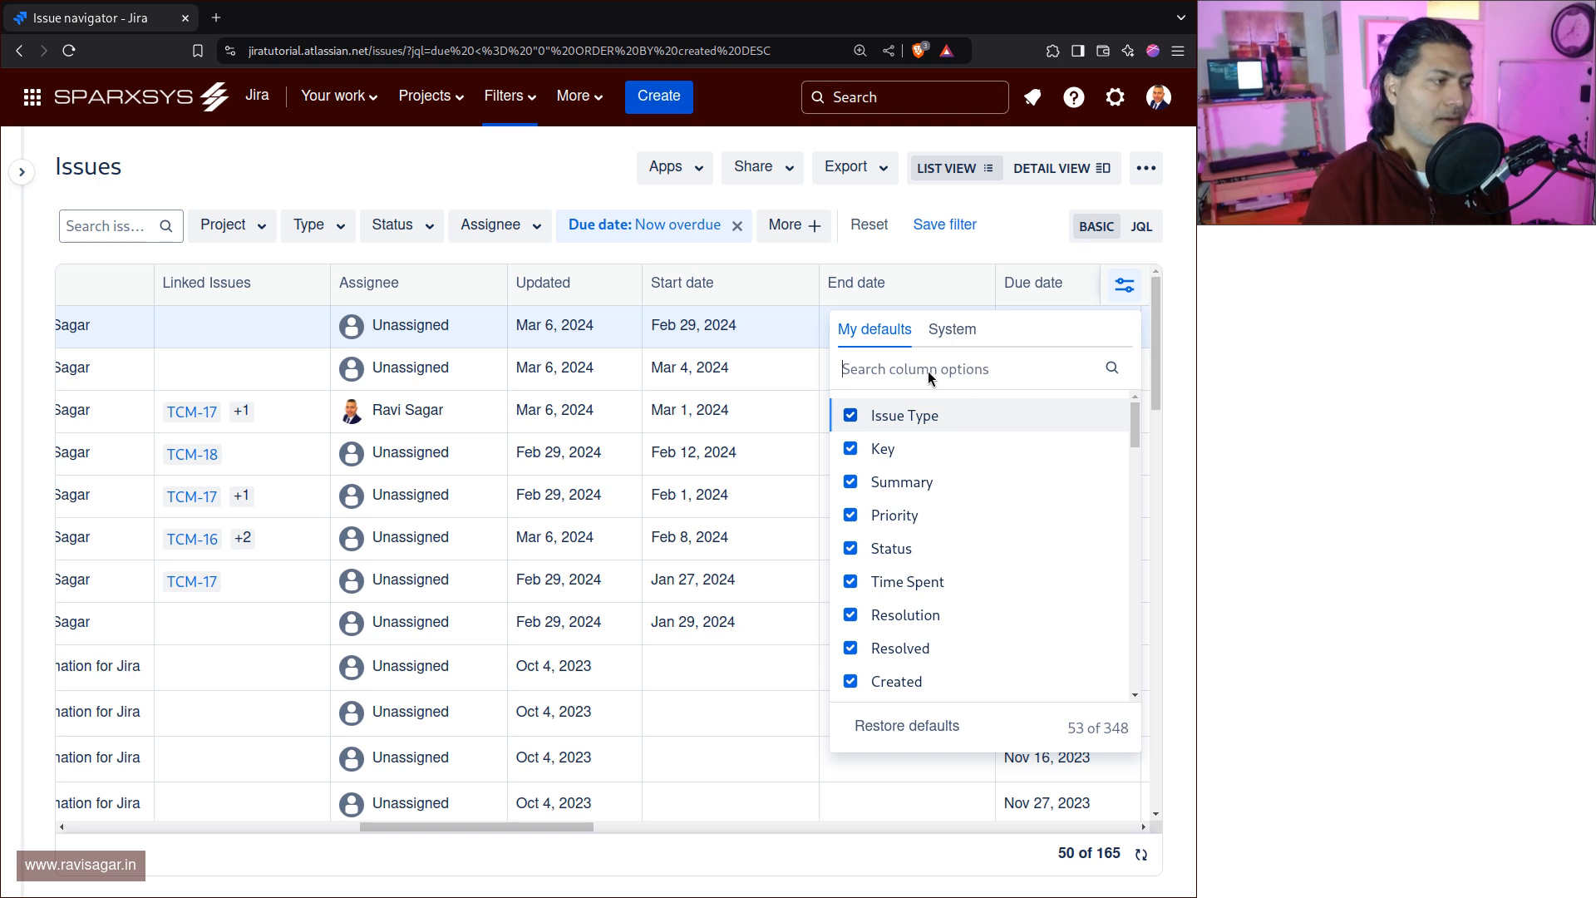
scroll(1010, 536, down, 7)
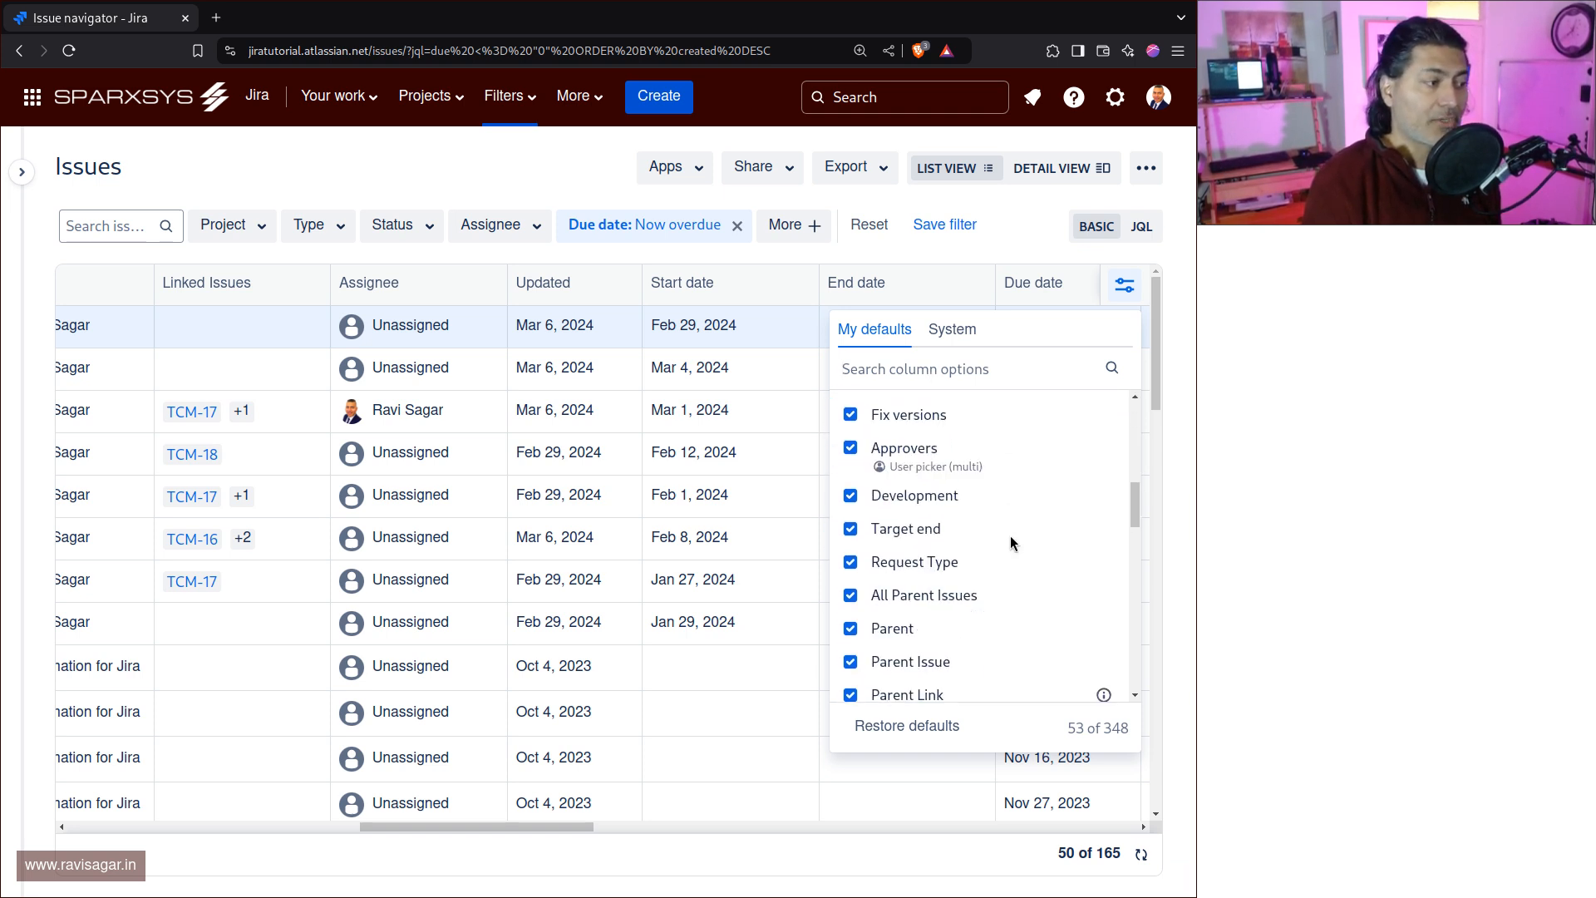
scroll(1010, 535, down, 4)
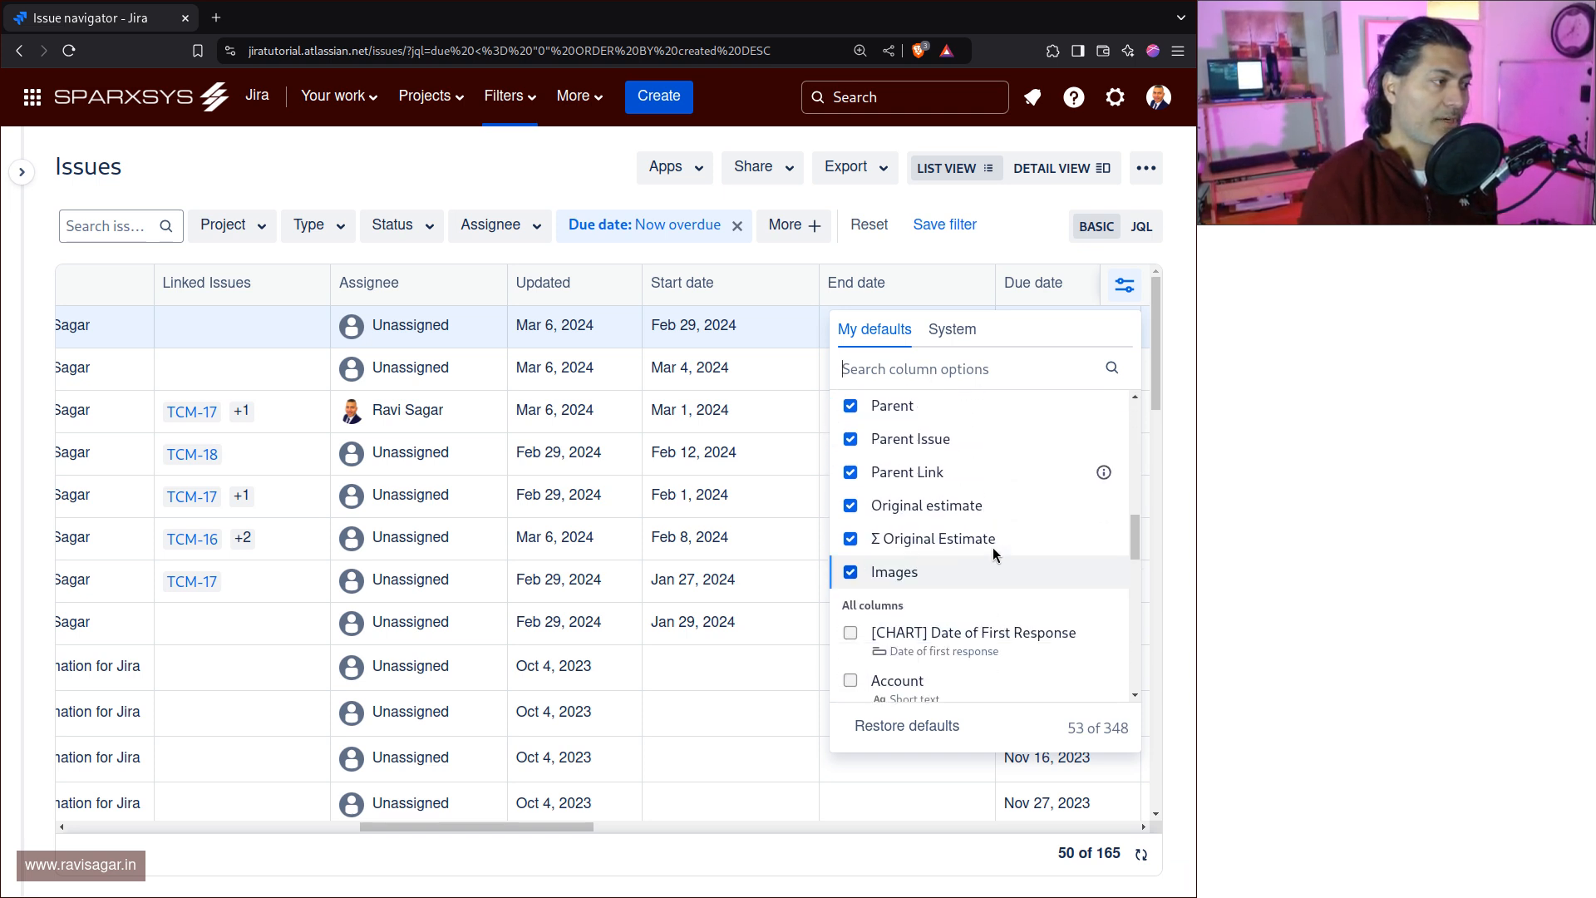
scroll(992, 547, up, 2)
text(d)
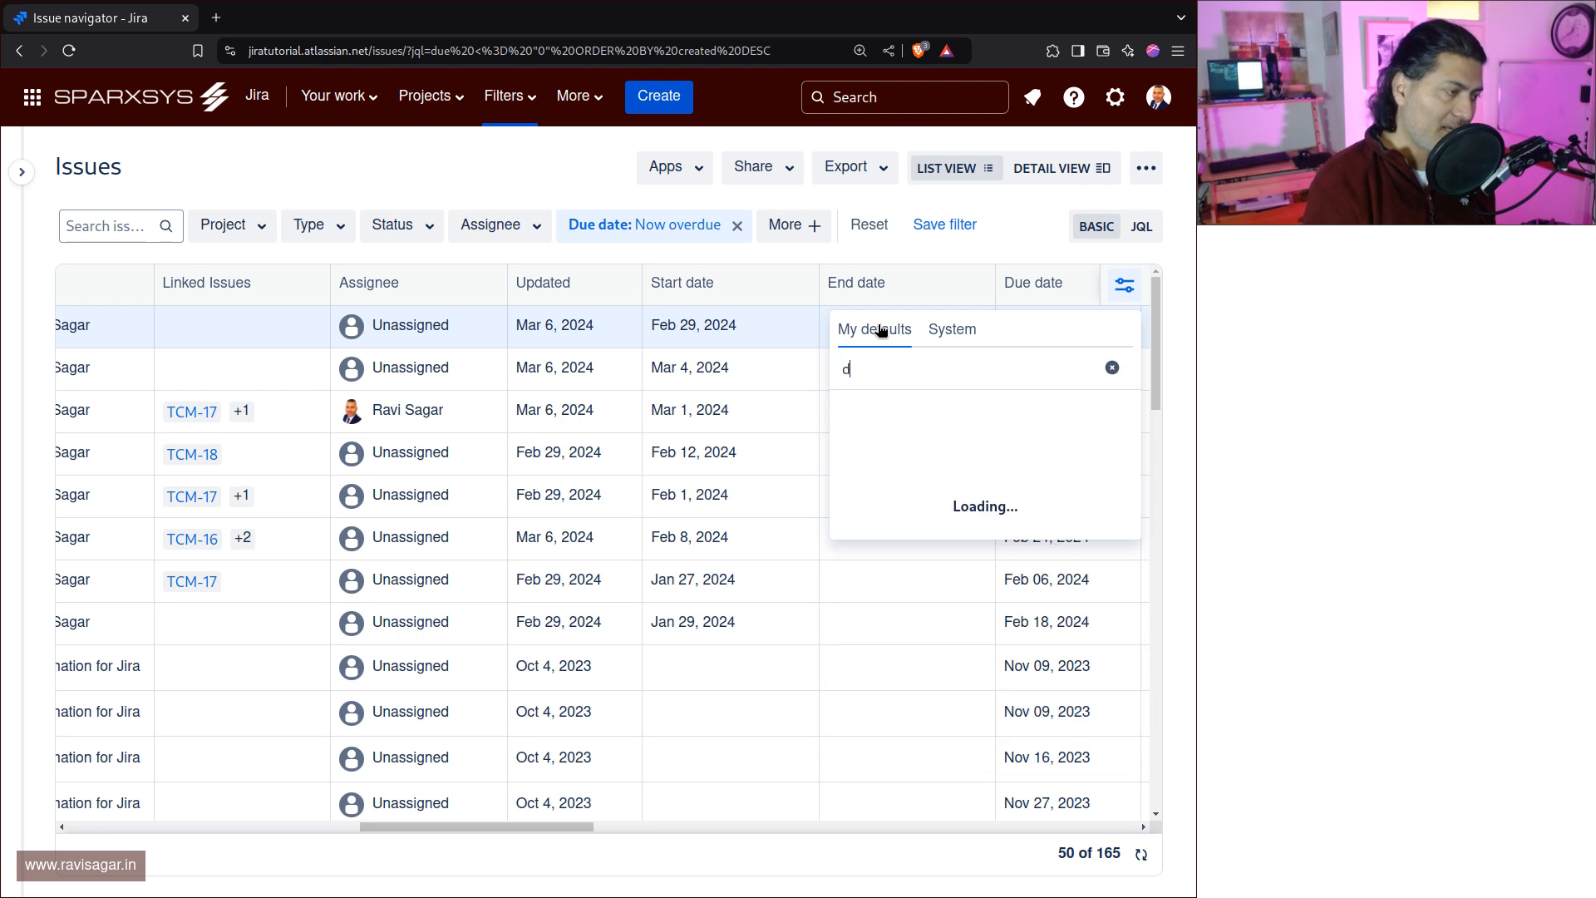
text(ue)
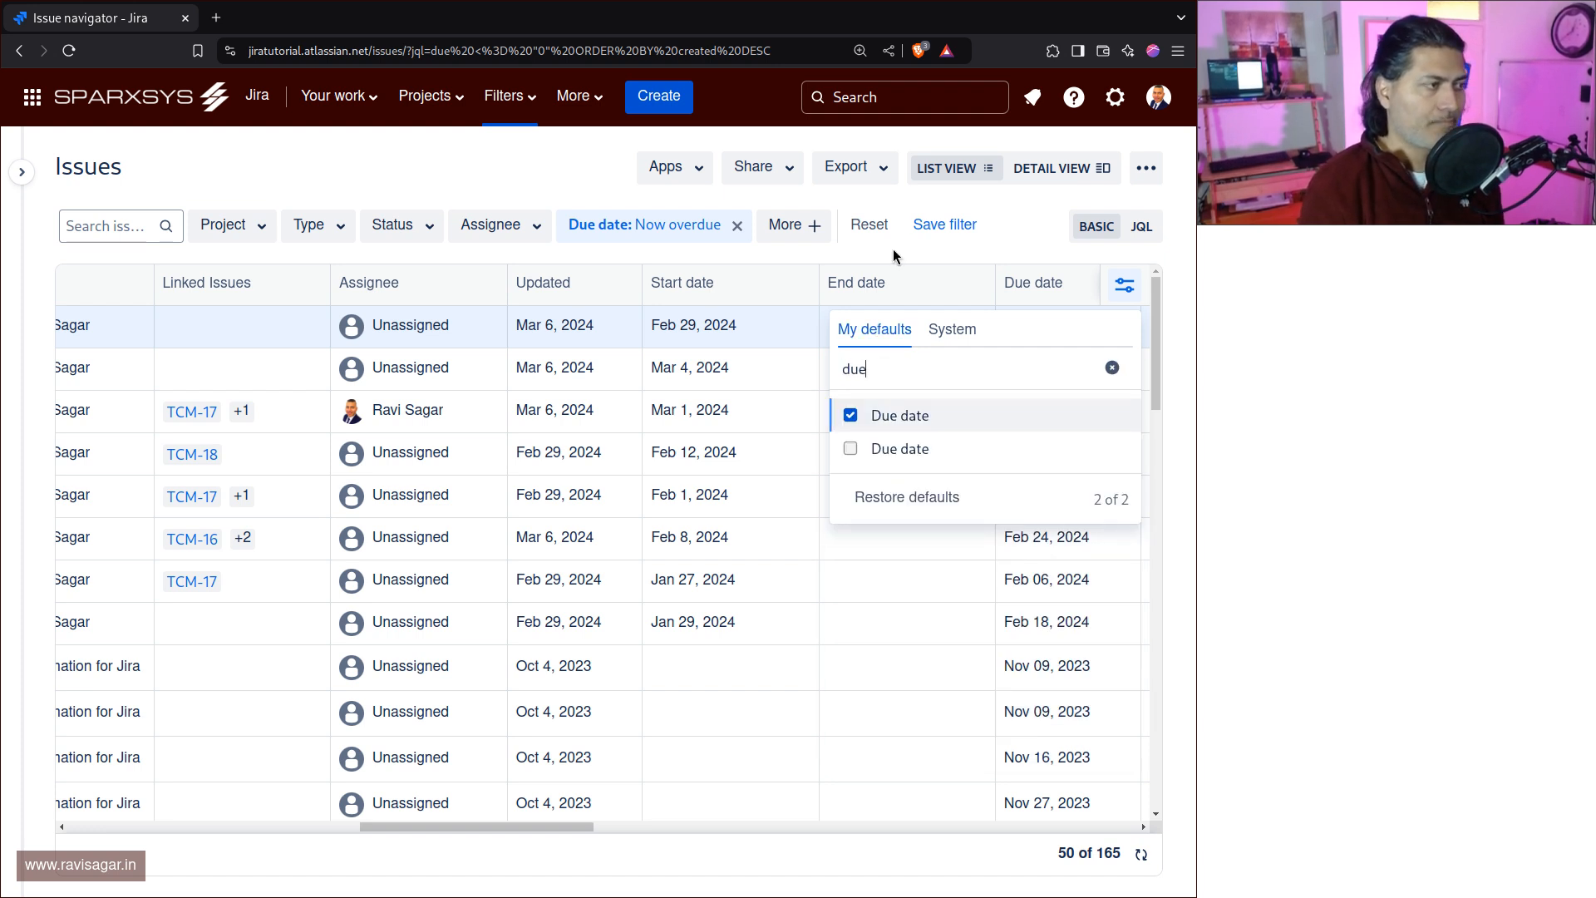
click(869, 206)
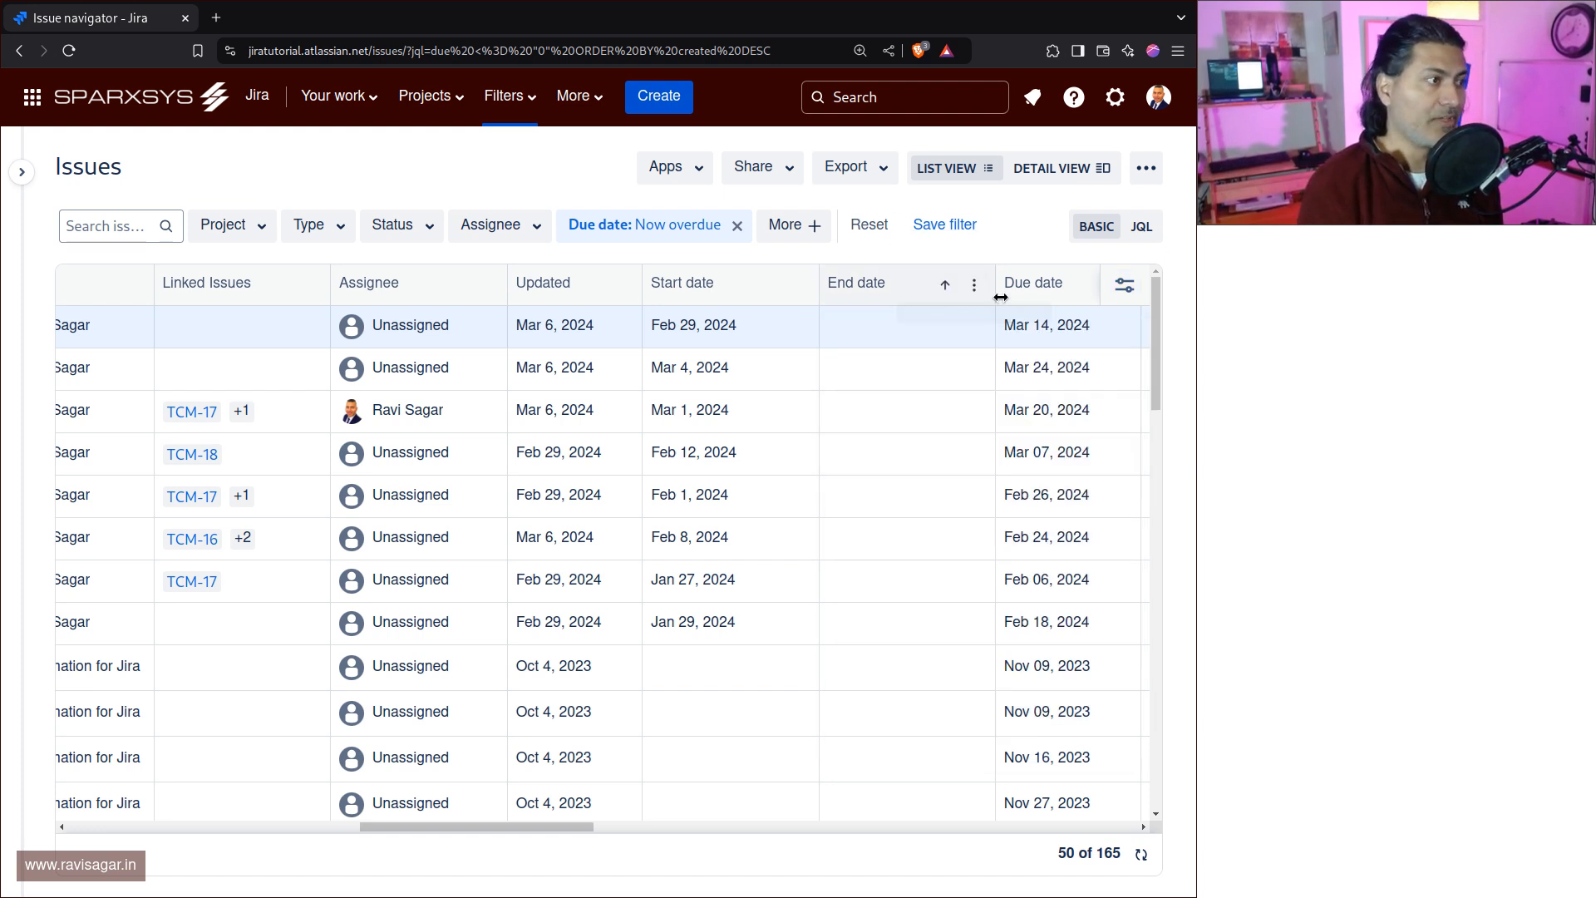
Move the Due date column of the issue list directly after the Created column.
drag(1046, 291, 345, 278)
drag(475, 826, 371, 826)
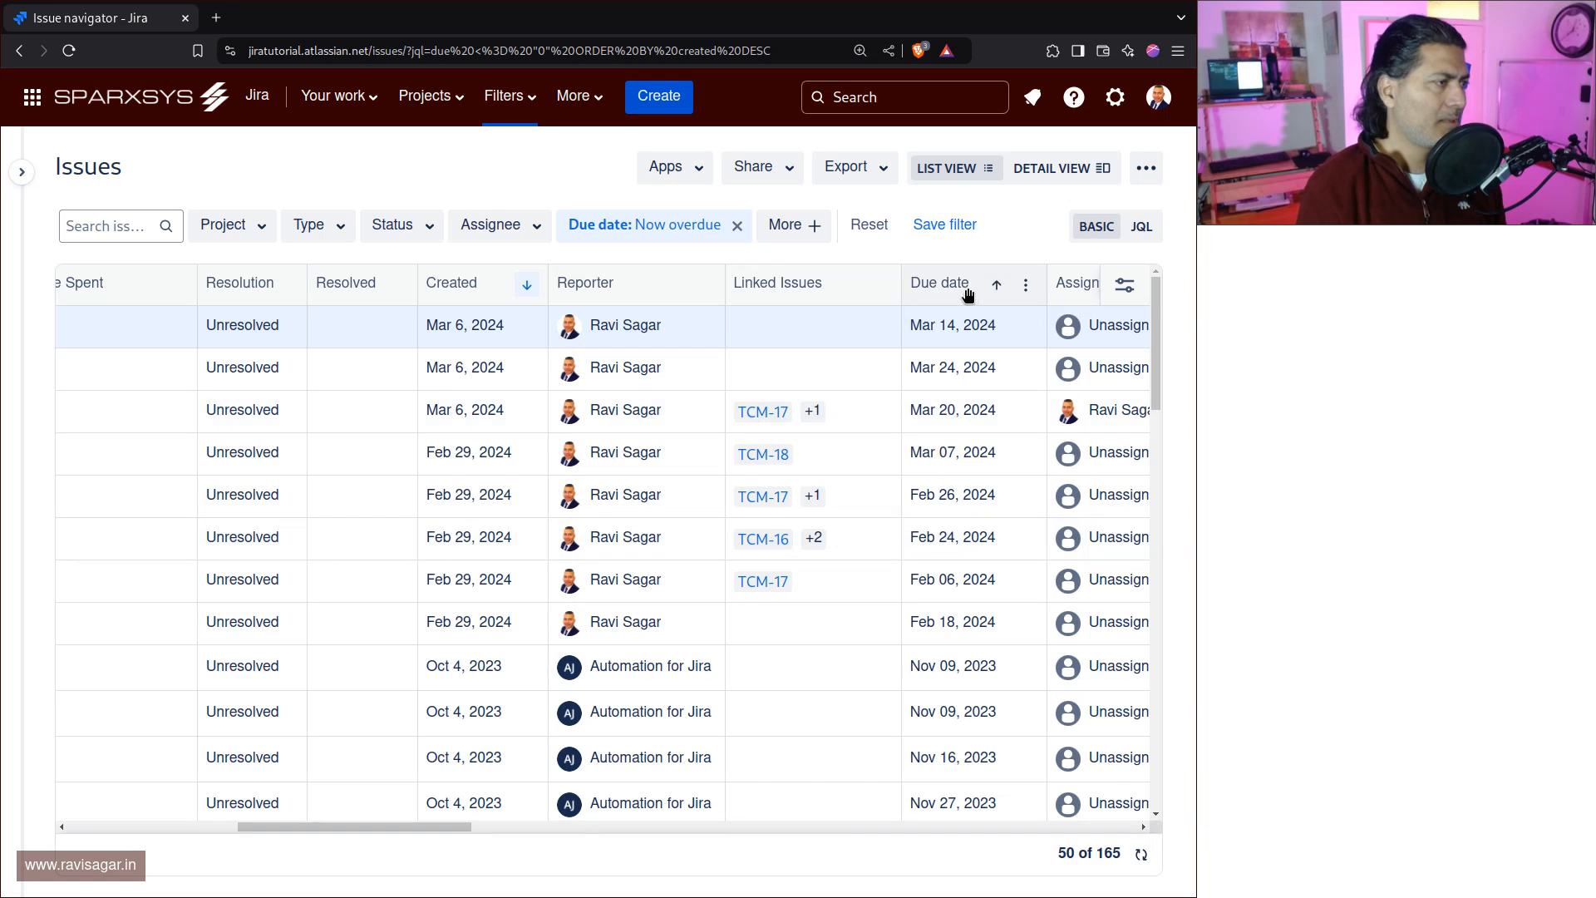
drag(968, 294, 617, 297)
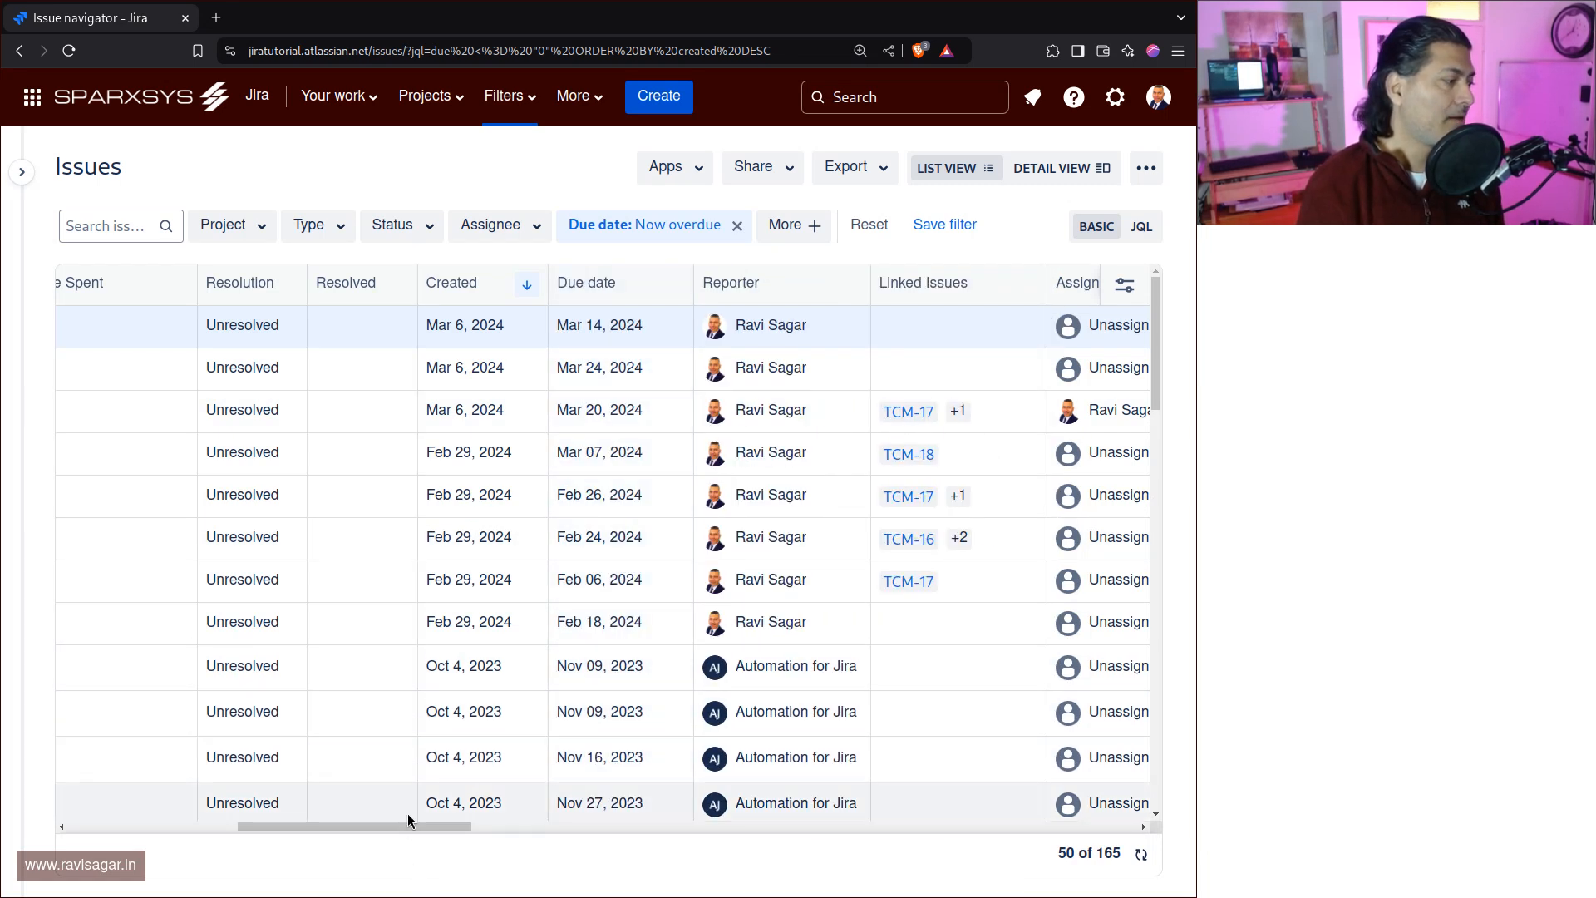
Move the Time Spent column from between Status and Resolution to beyond the Due date column.
drag(416, 826, 367, 826)
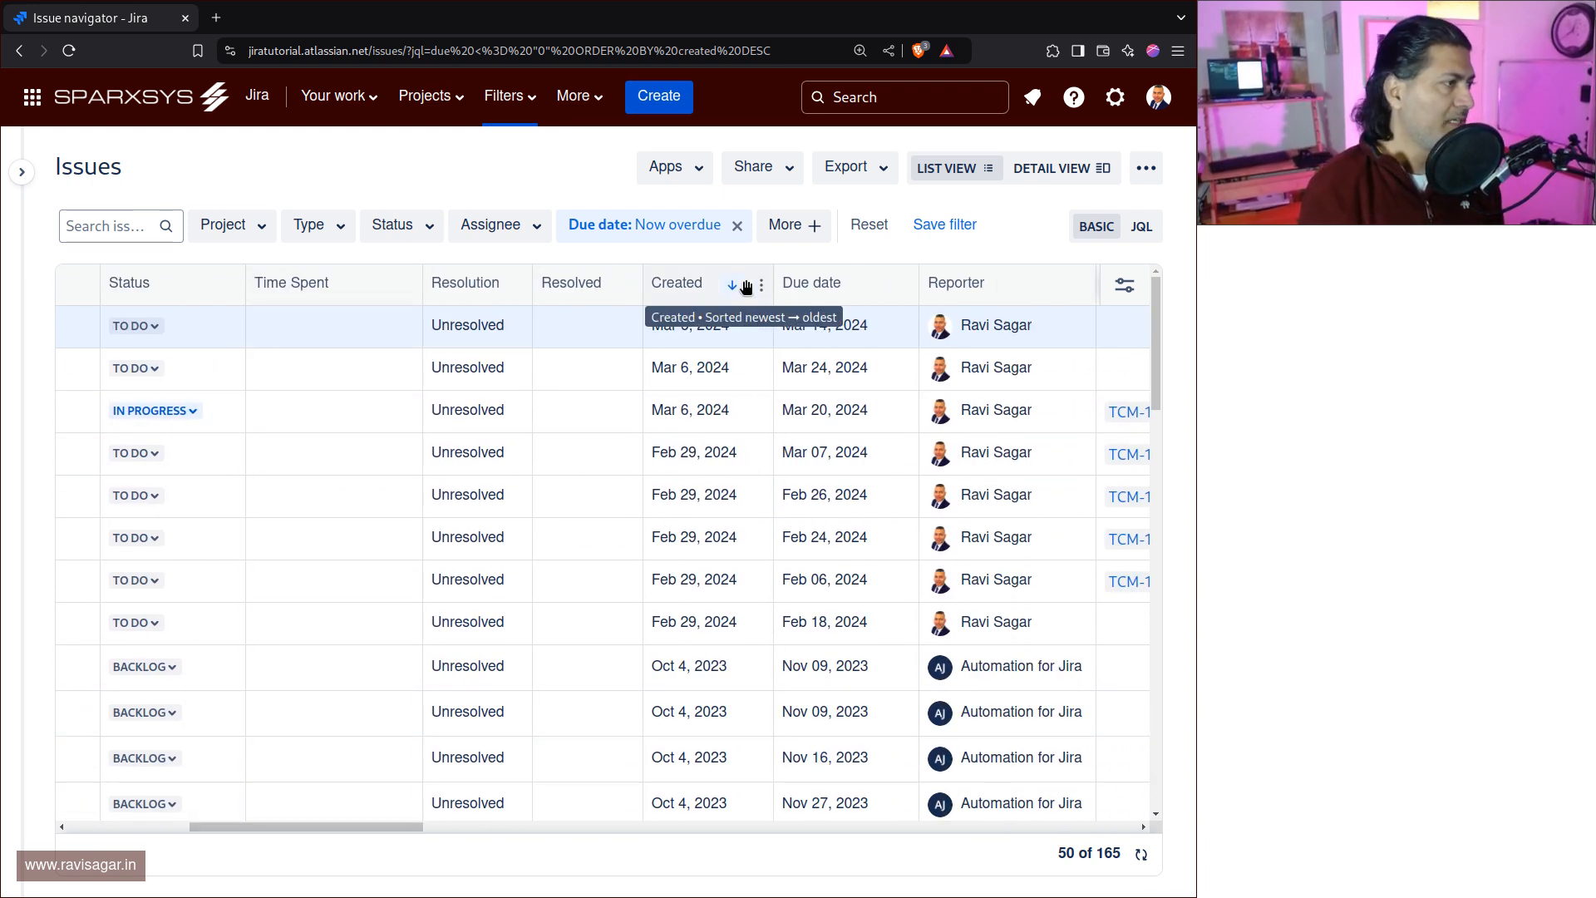
drag(334, 290, 971, 302)
drag(334, 822, 215, 826)
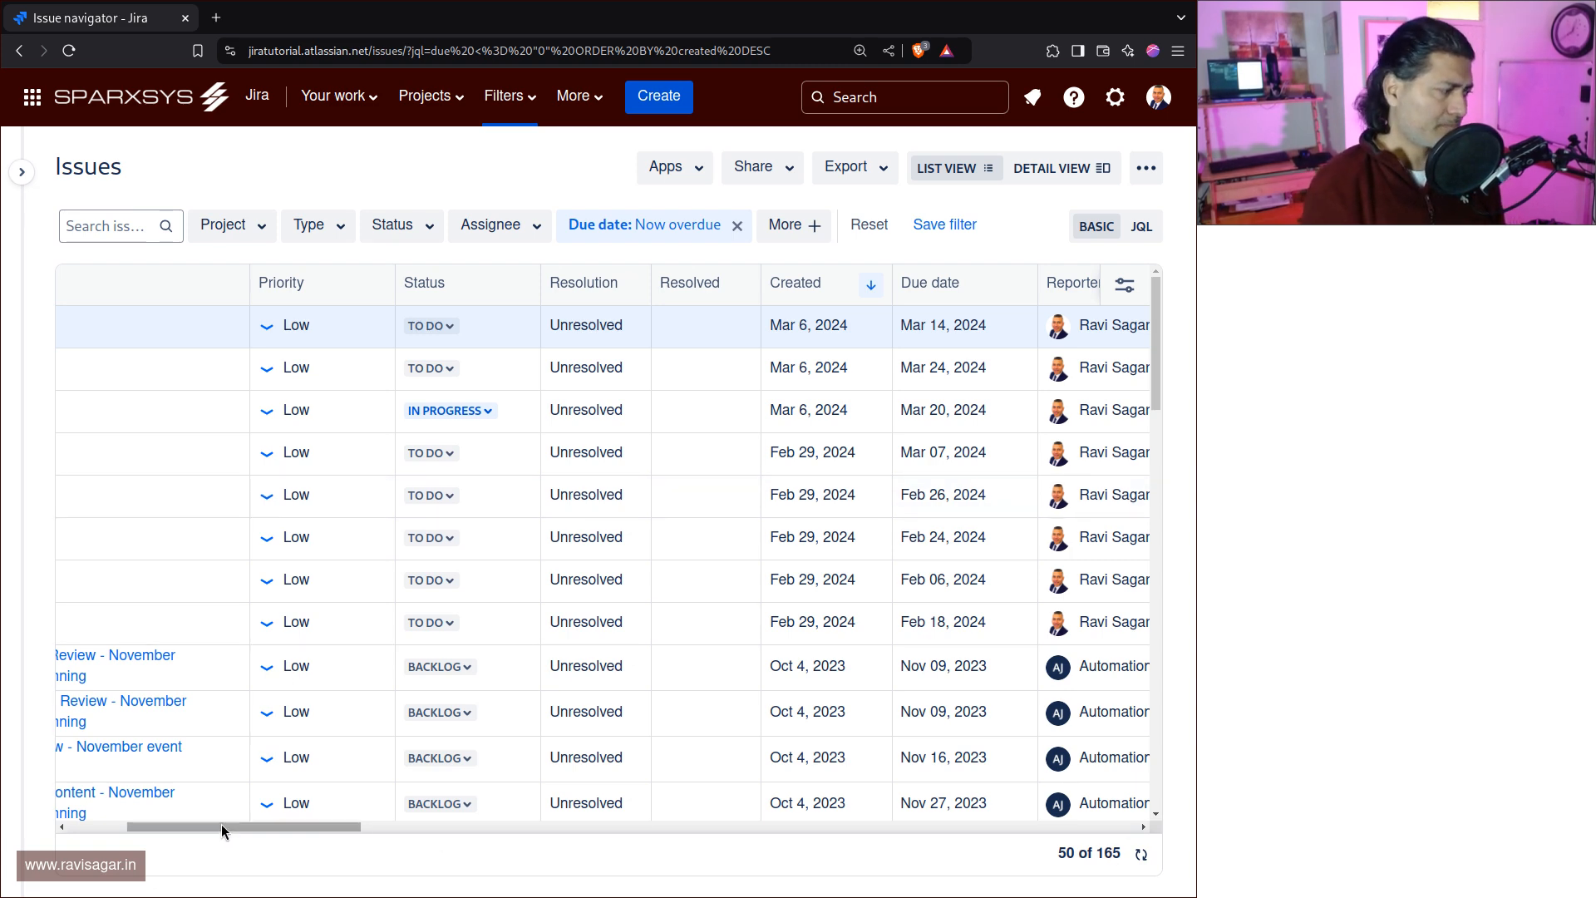
drag(221, 825, 140, 824)
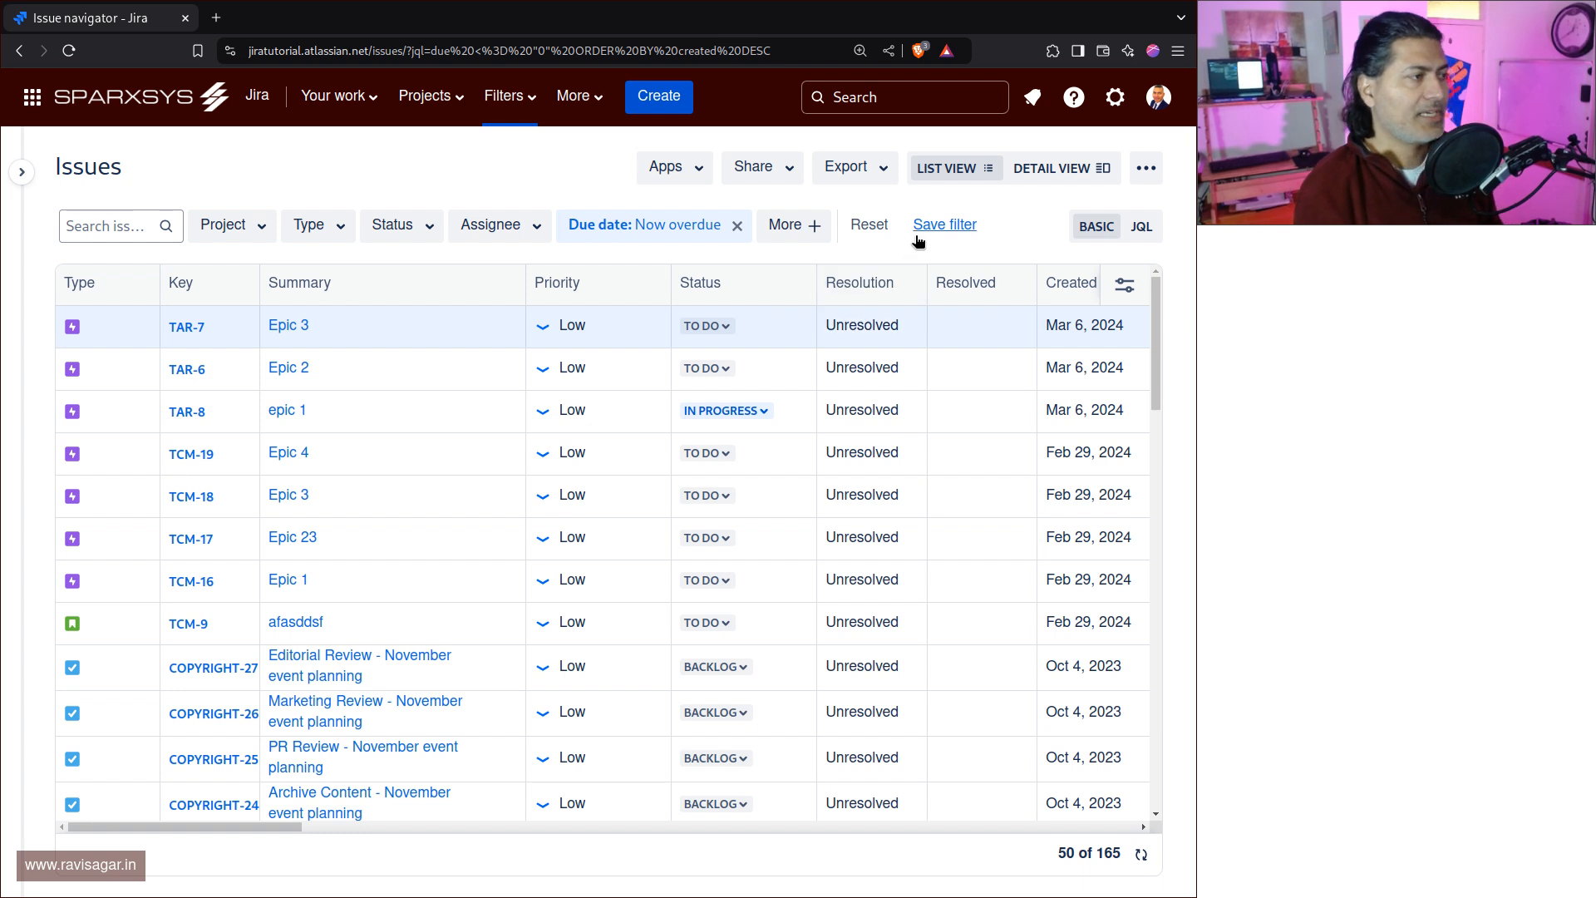
In the JQL query, replace the due date value "0" with the now() function and run the search.
click(1142, 229)
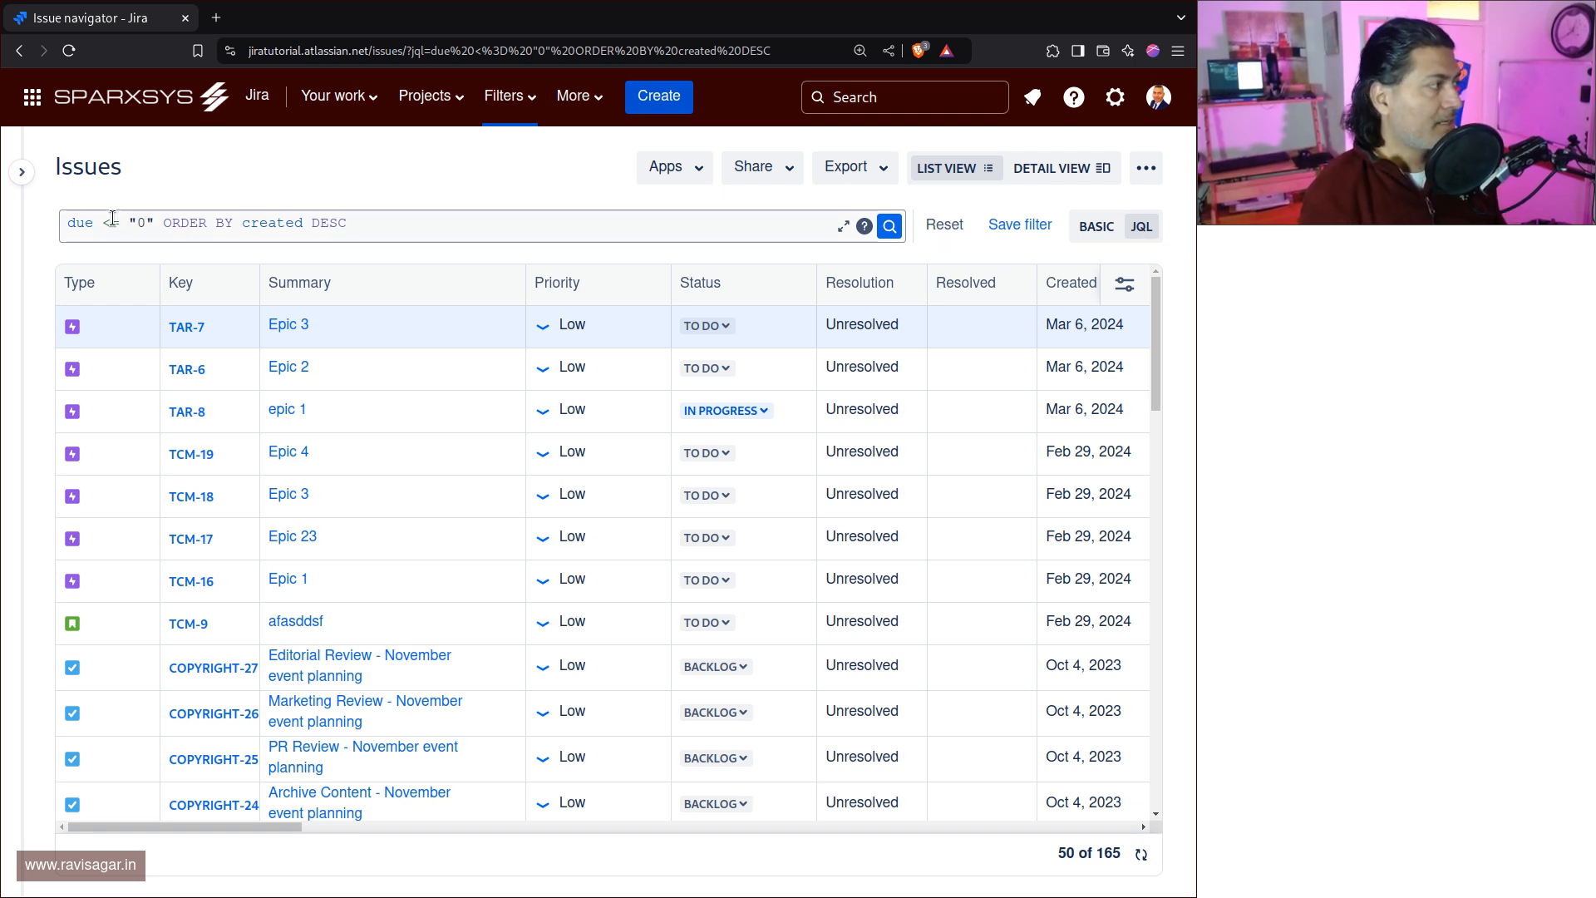
click(154, 222)
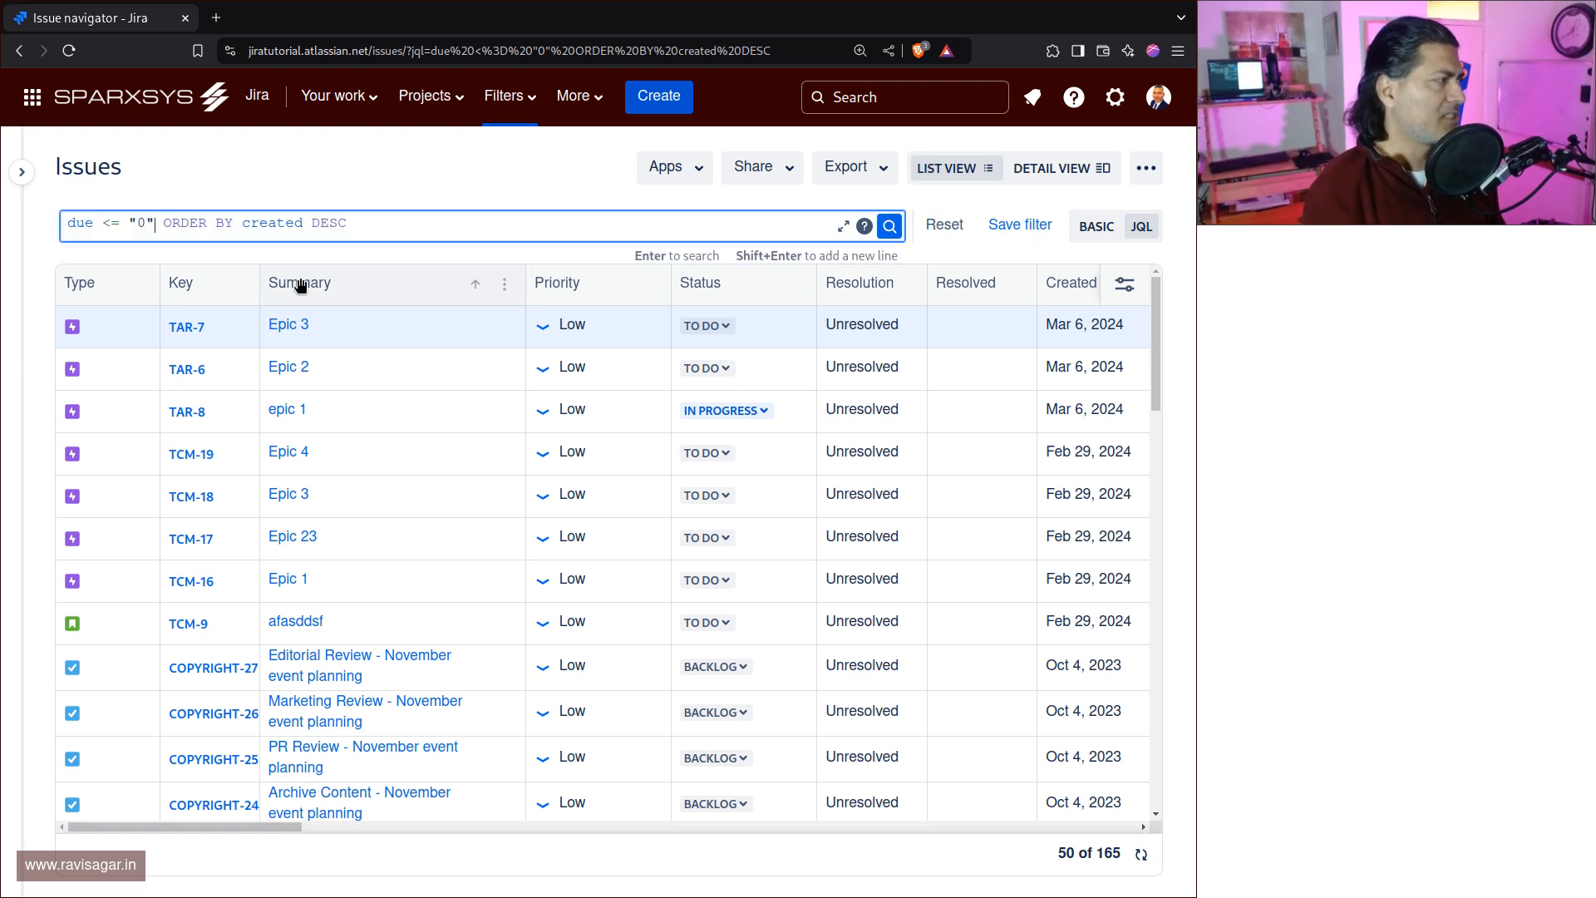
key(BackSpace)
key(BackSpace)
key(BackSpace)
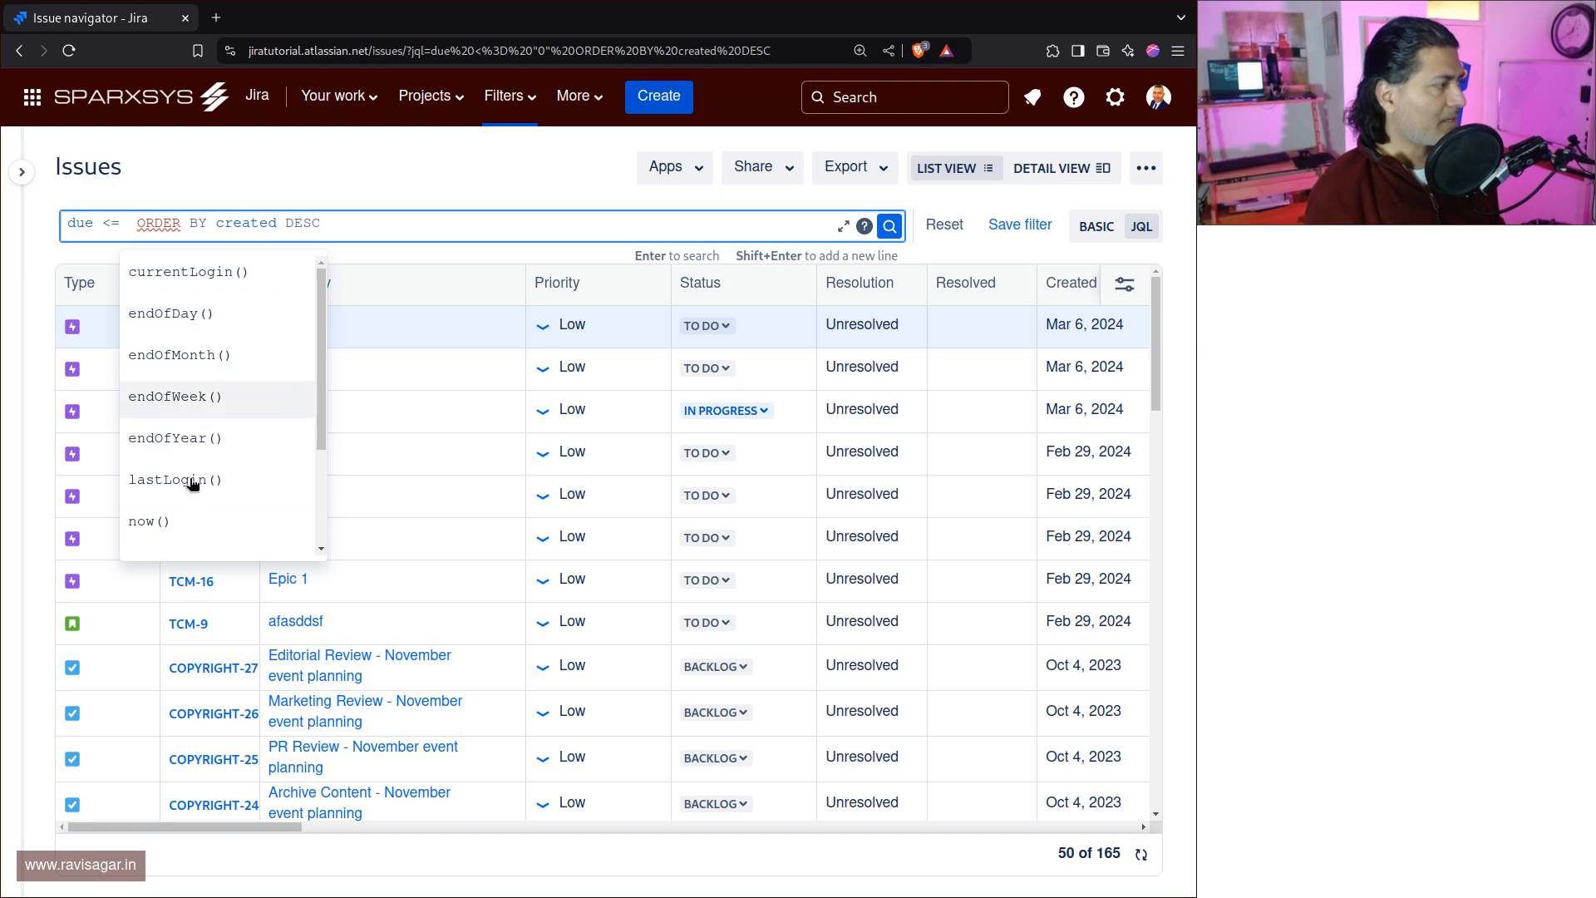
click(162, 519)
click(414, 189)
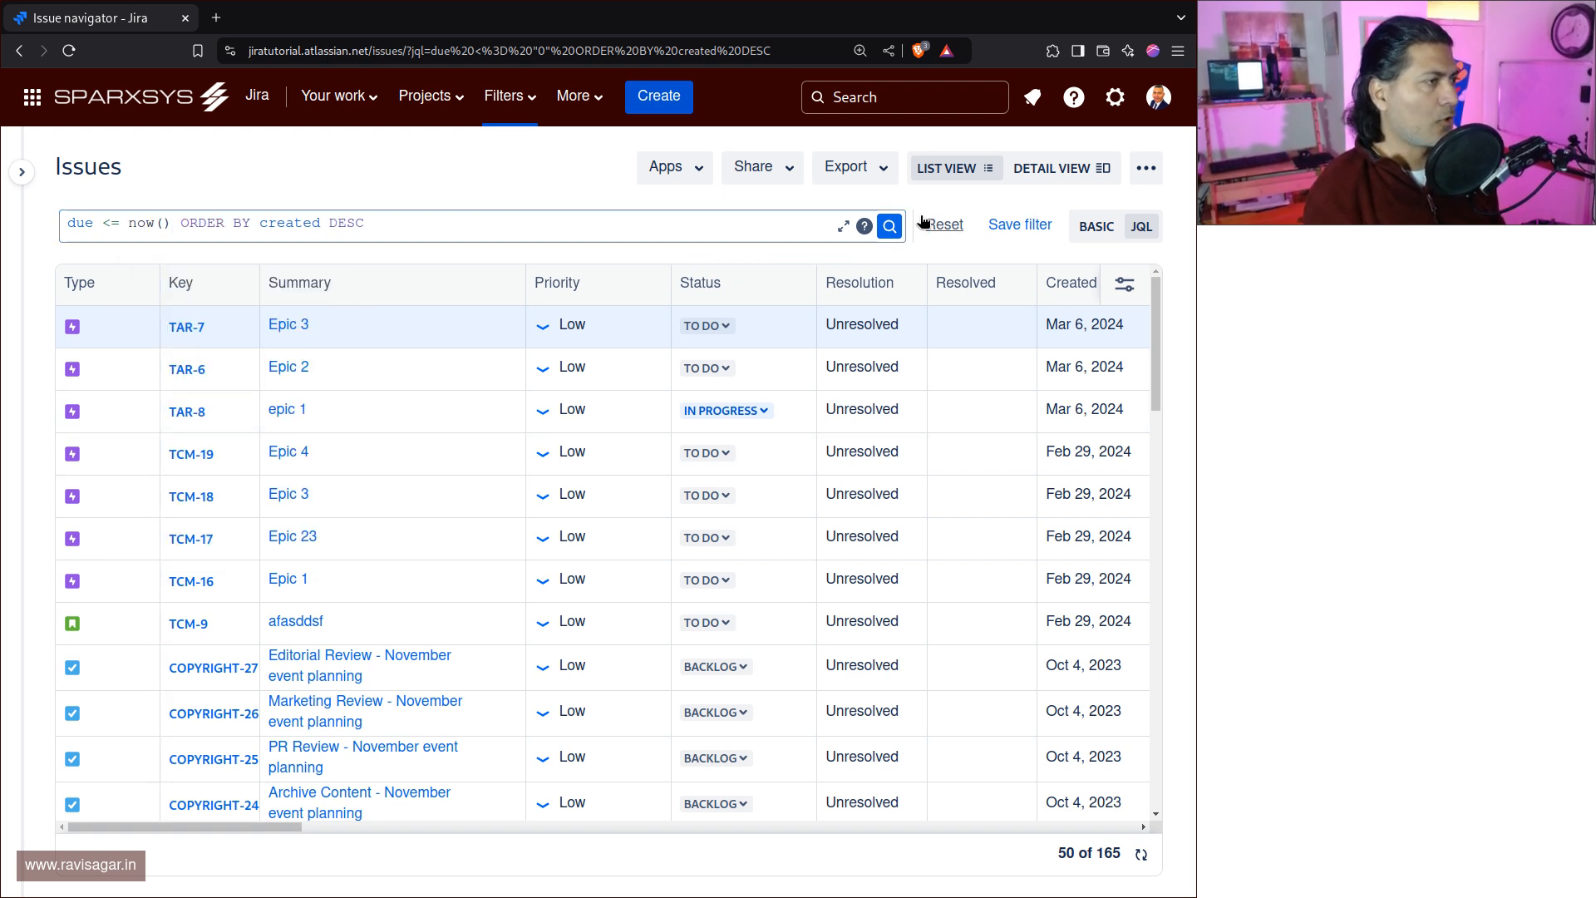
click(891, 226)
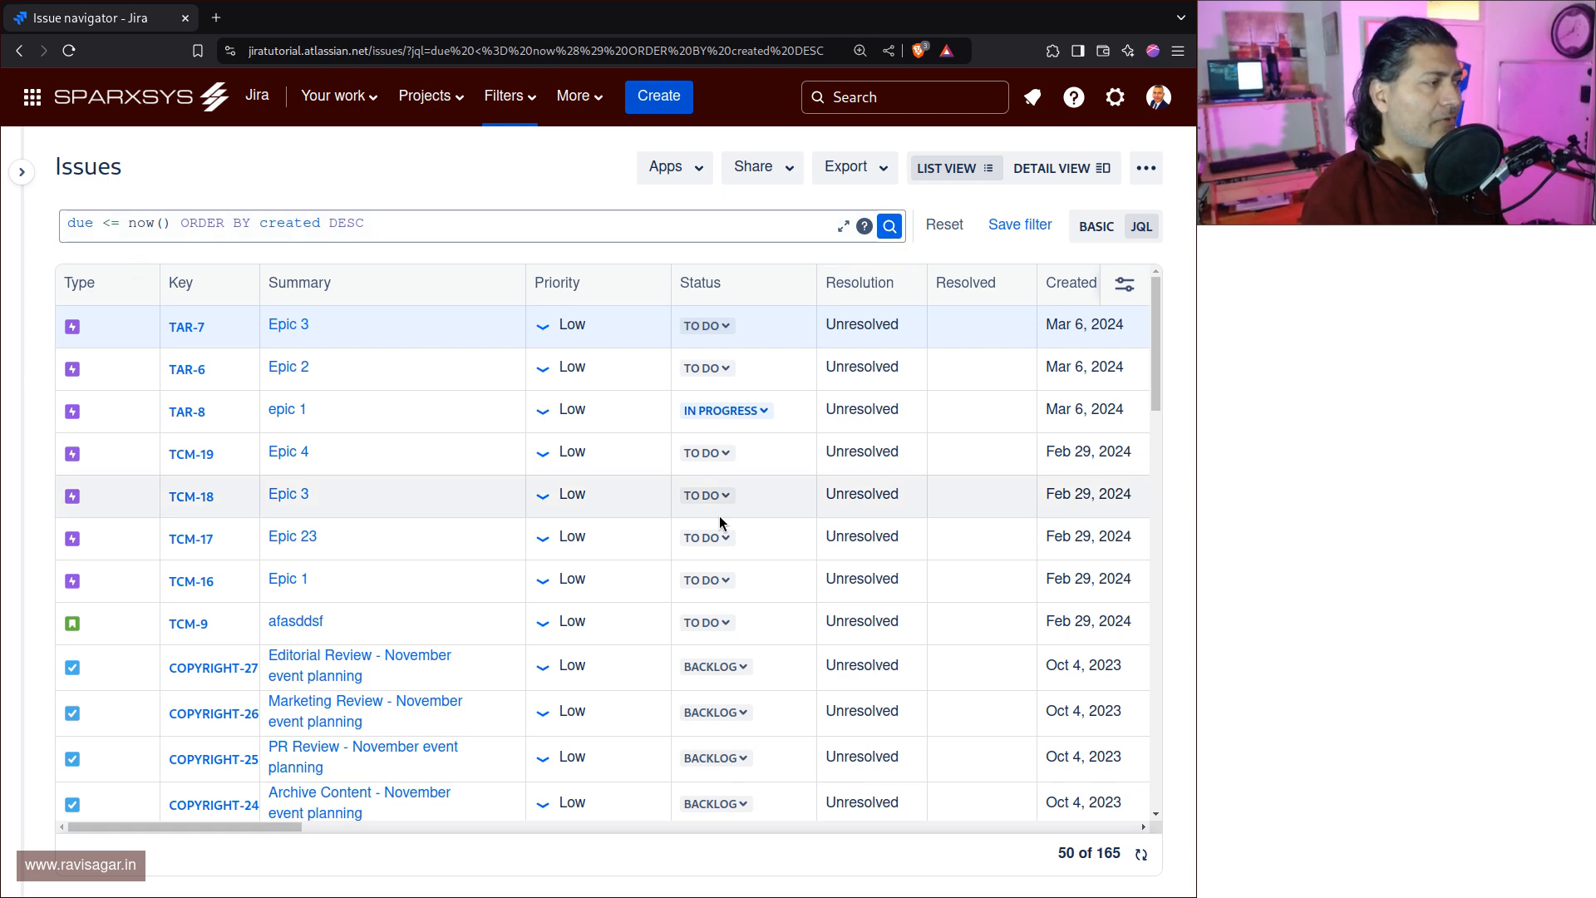
Review the statuses of the issues returned by the due date query and switch back to basic search.
scroll(743, 527, down, 1)
scroll(743, 527, up, 1)
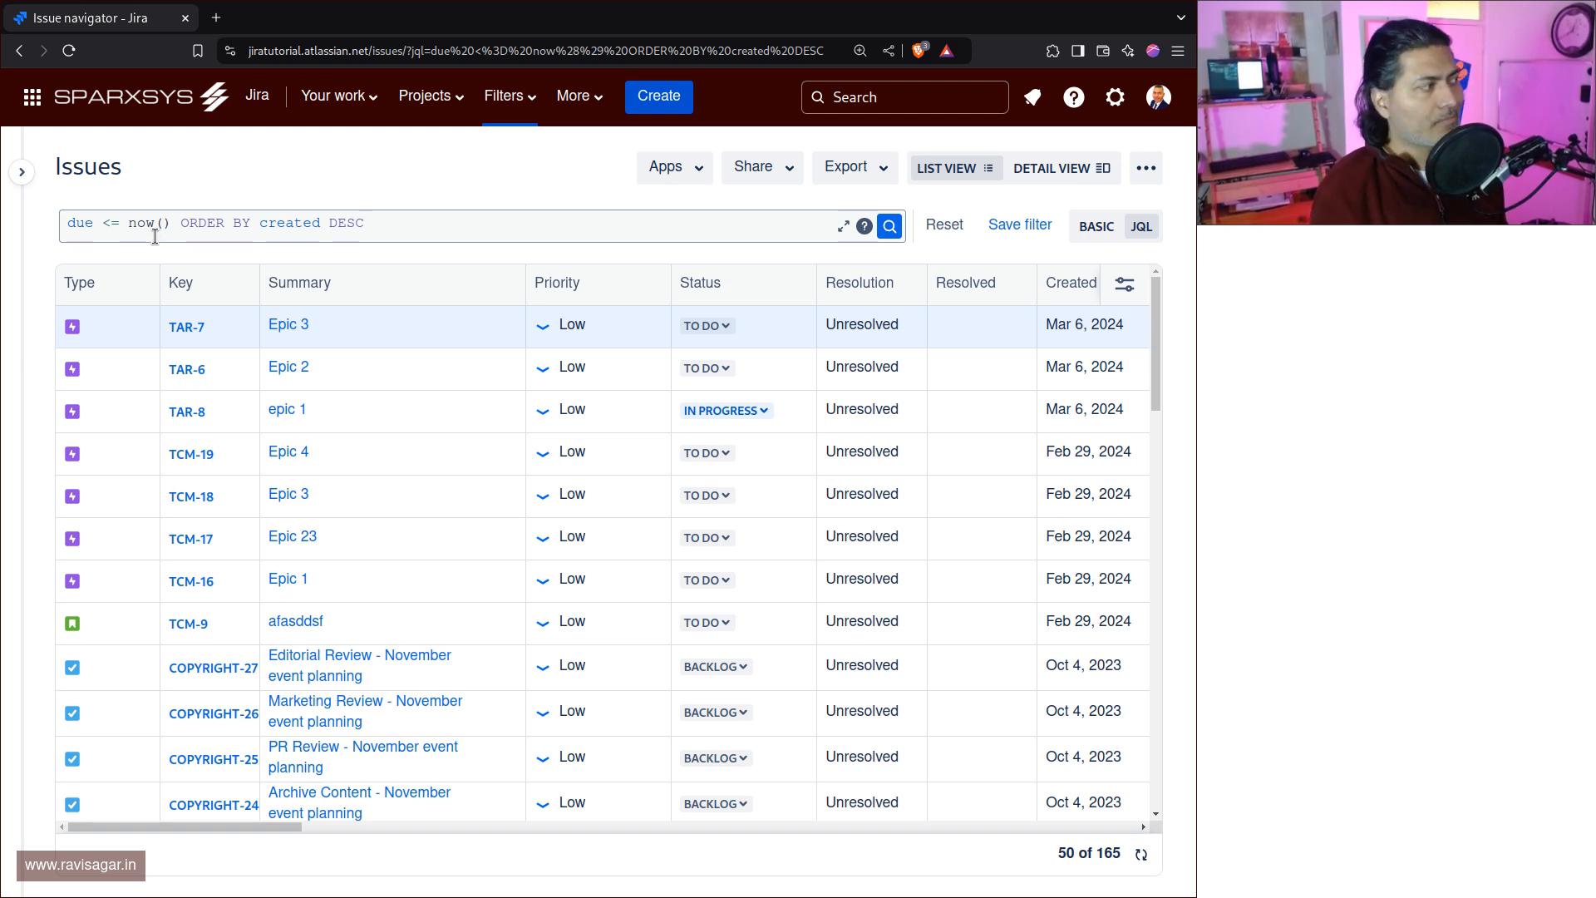
scroll(752, 565, down, 10)
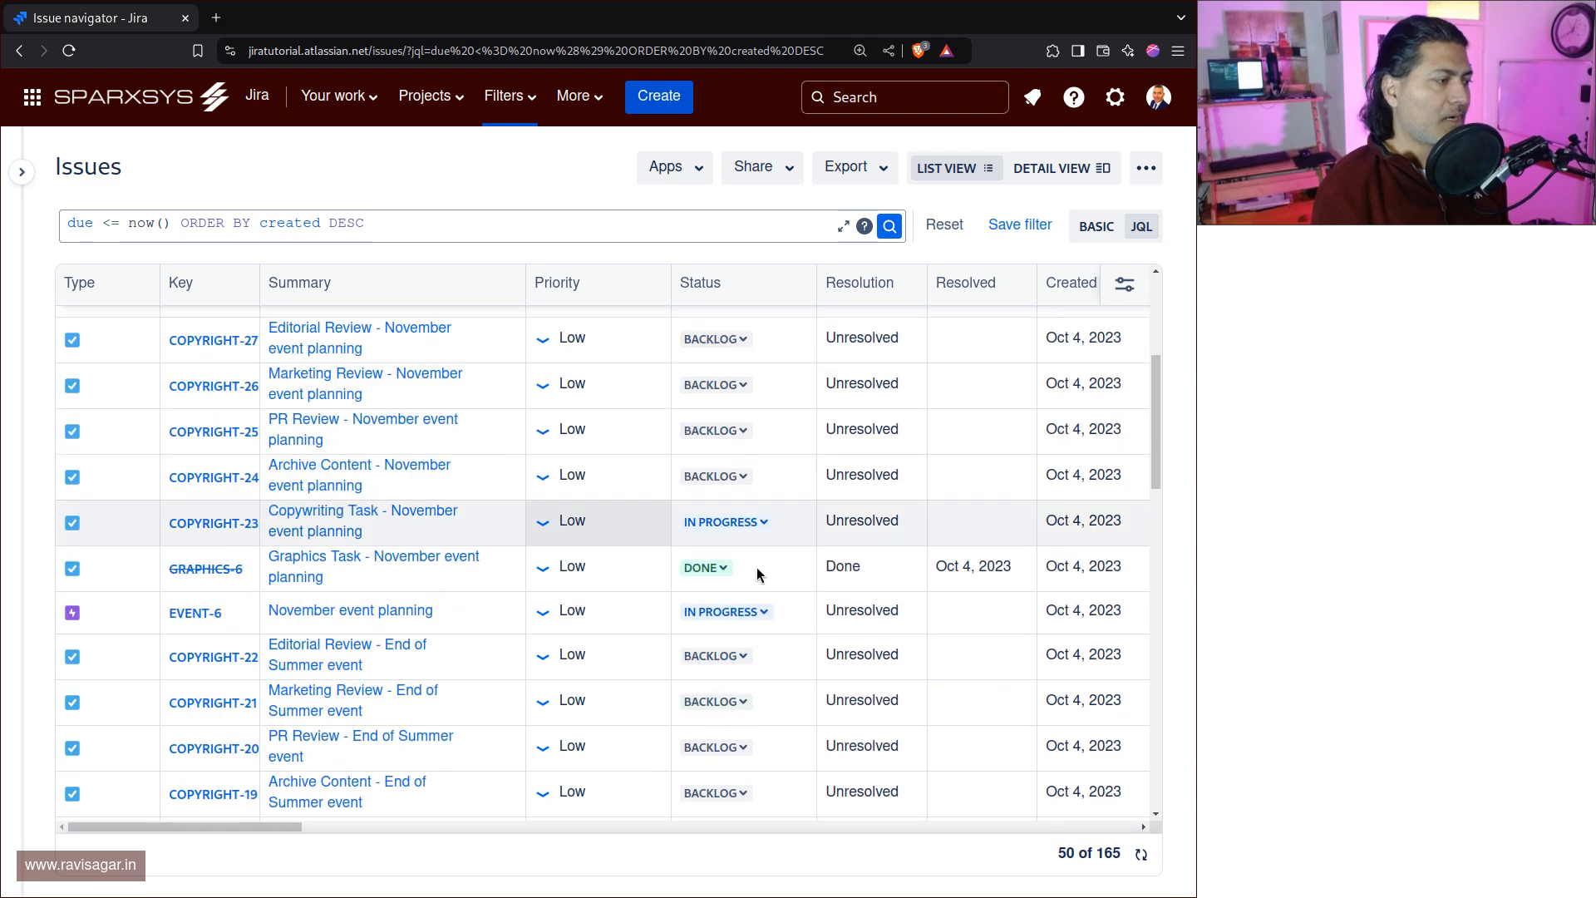
scroll(741, 556, up, 3)
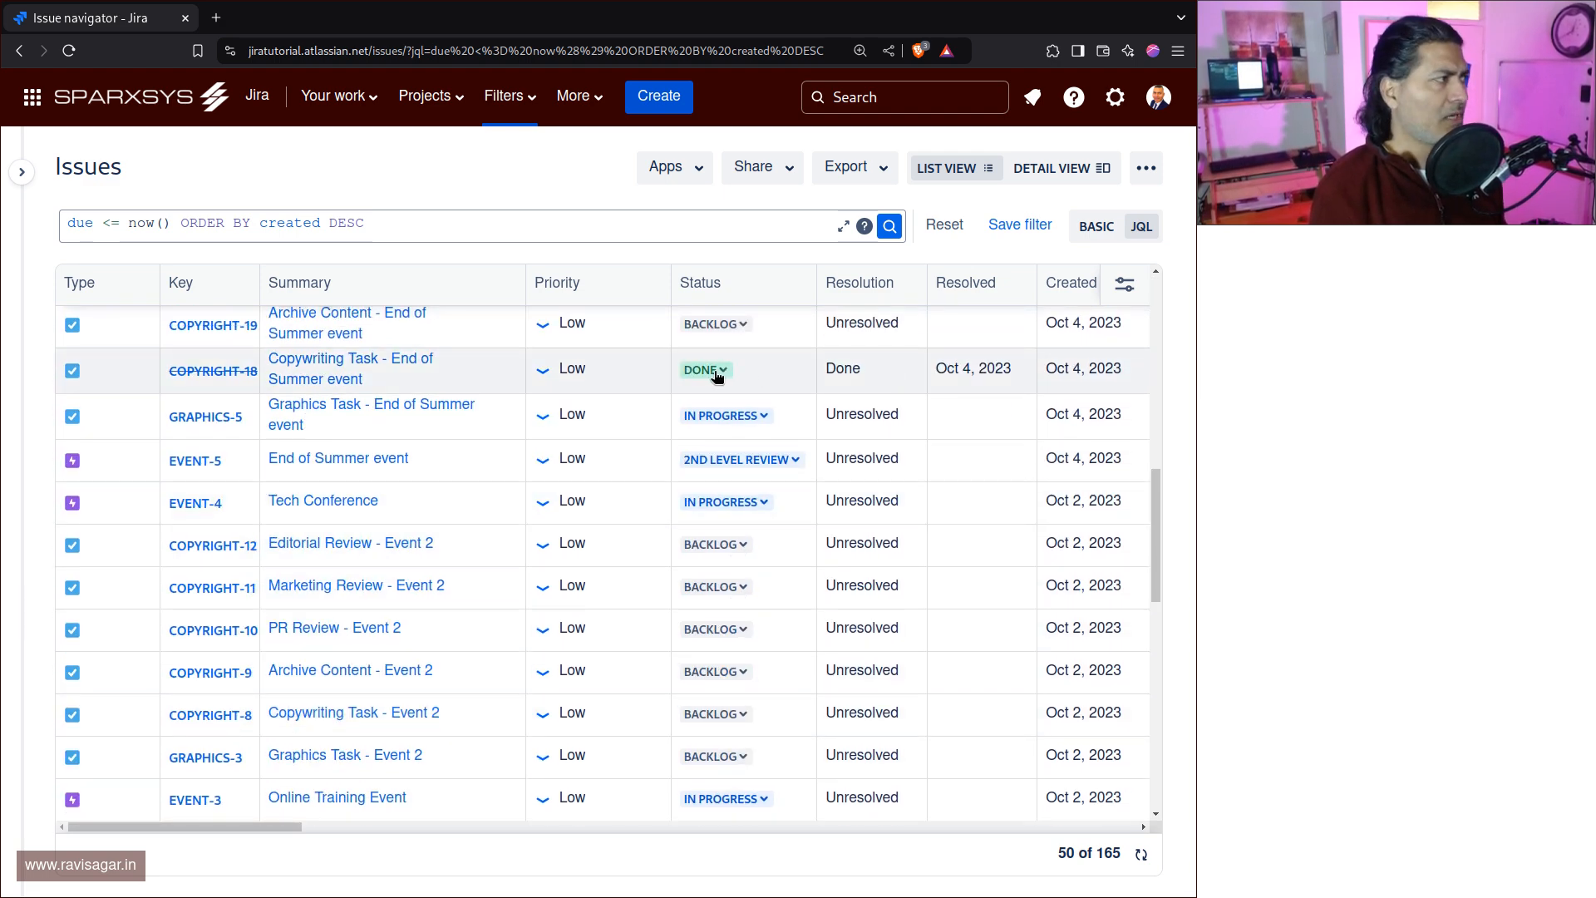
scroll(773, 519, up, 10)
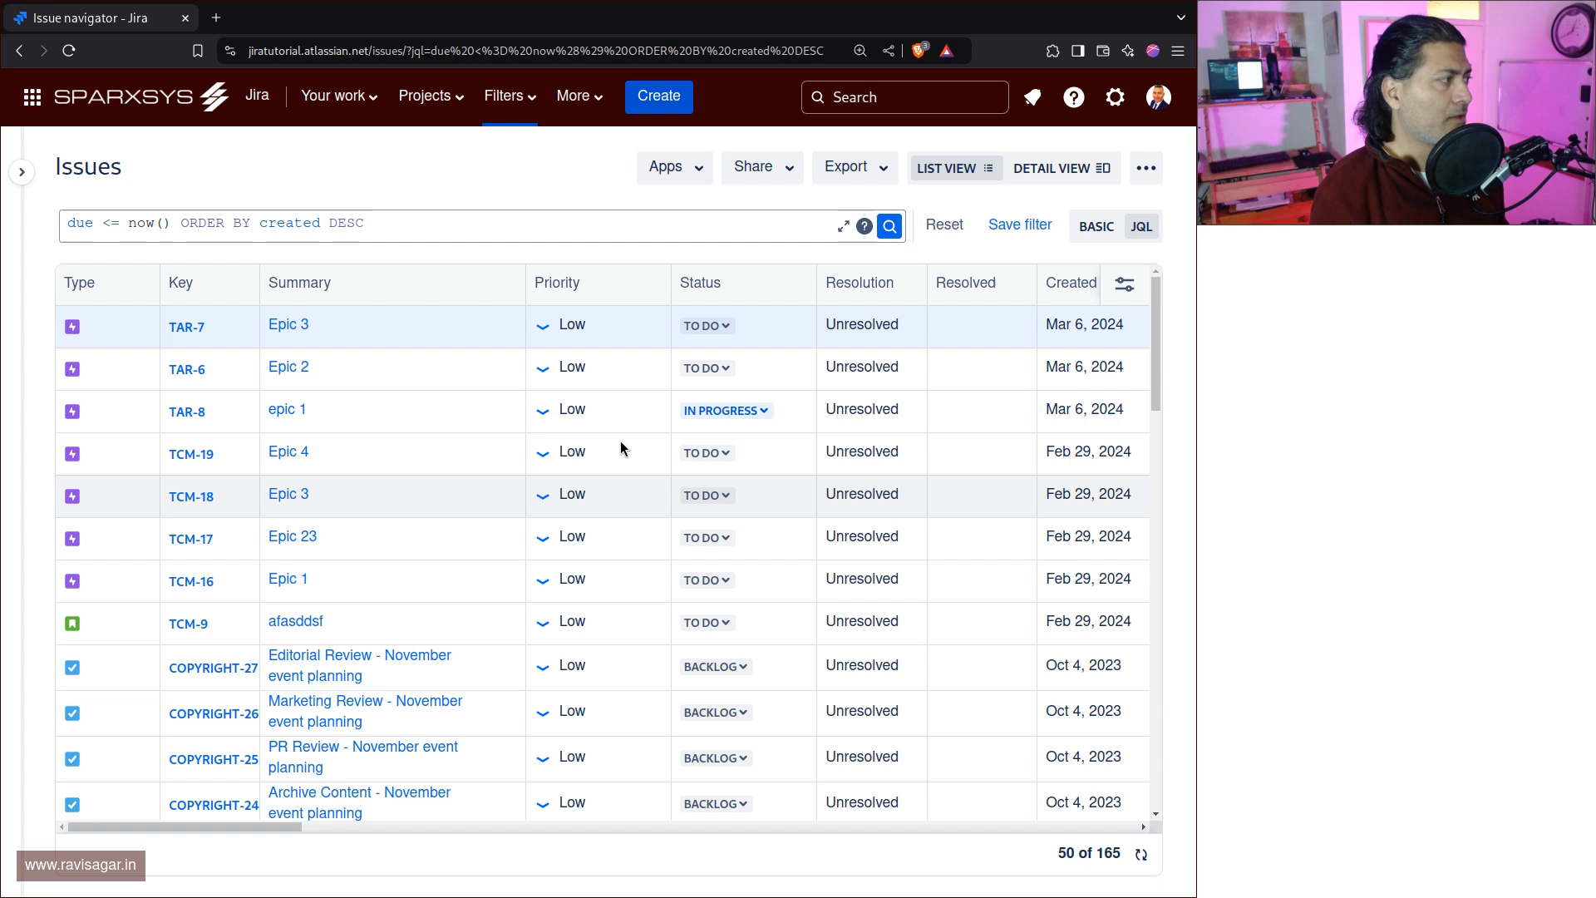
click(169, 223)
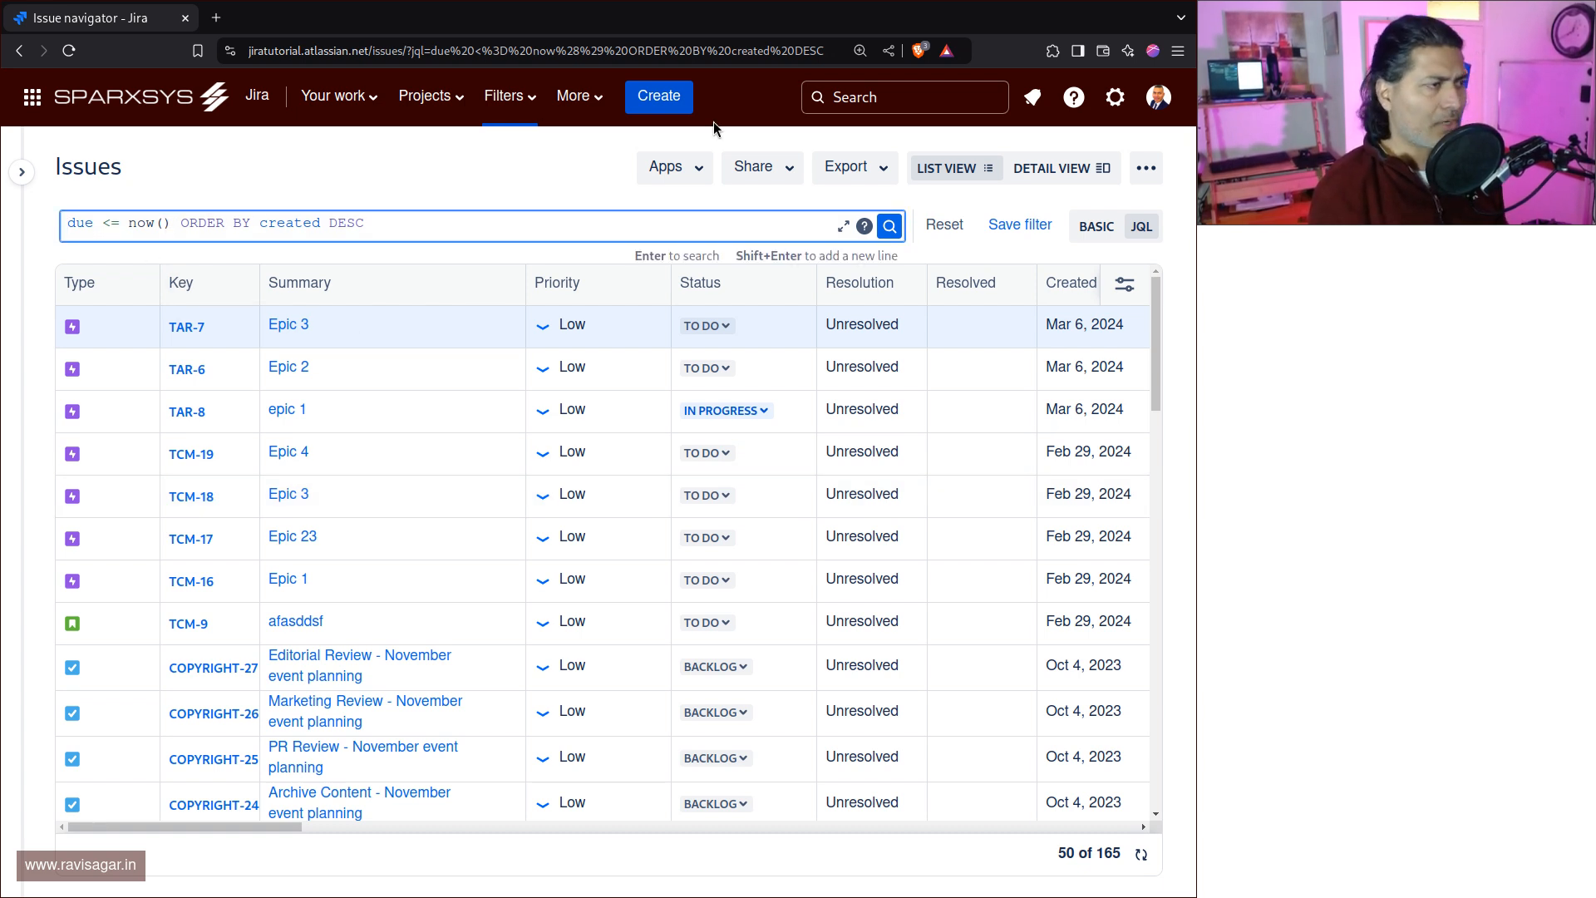
click(1097, 226)
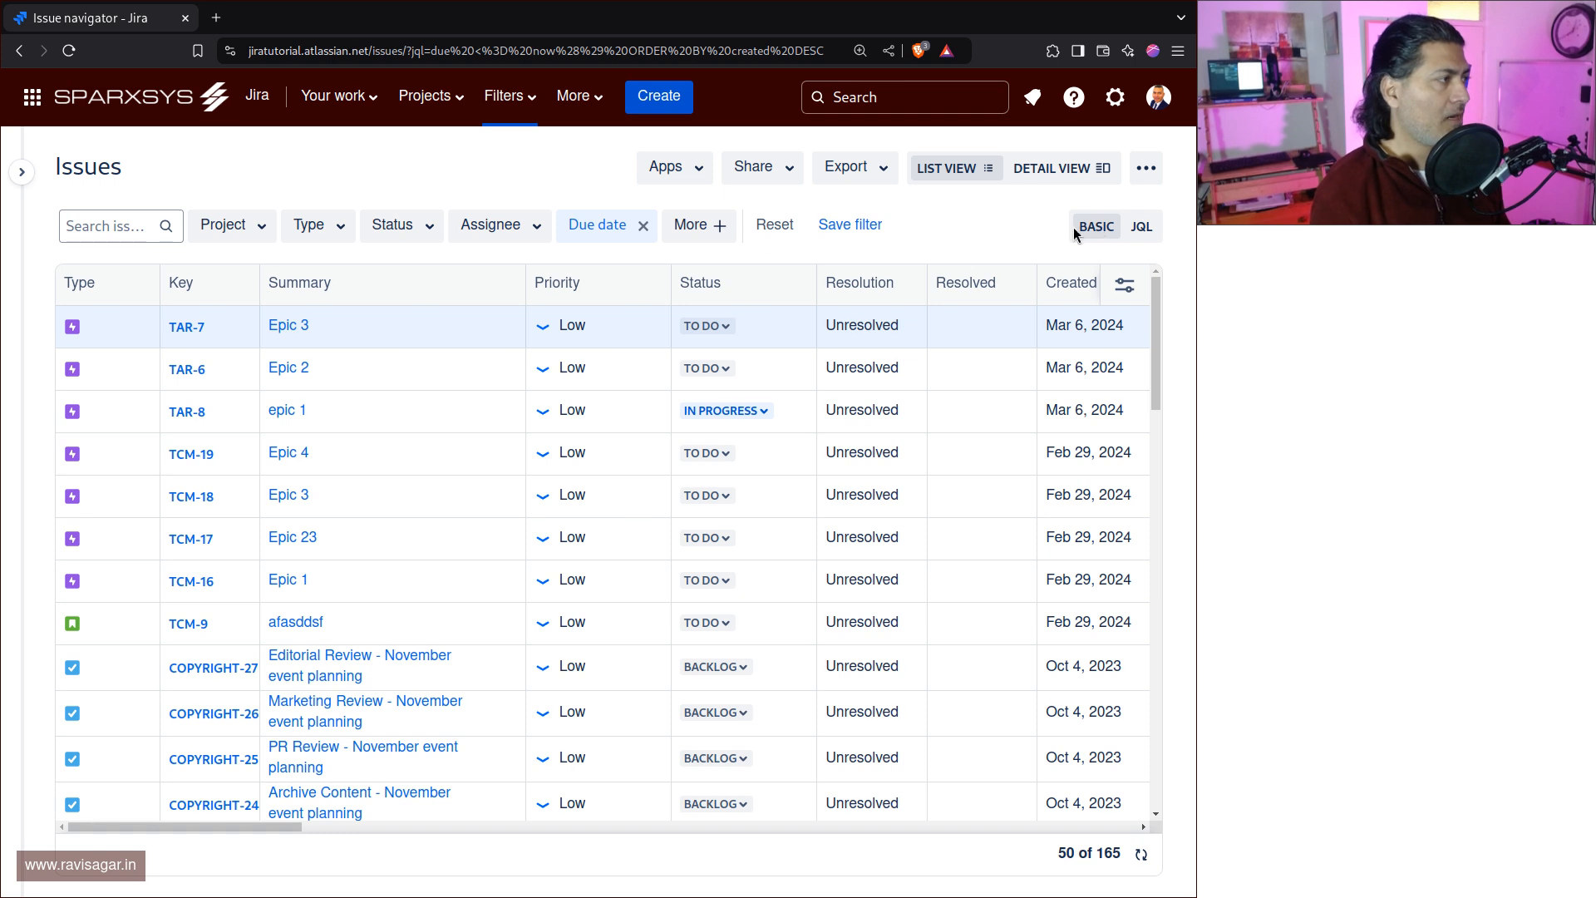
Add a Status not equals Done condition to the search.
click(426, 227)
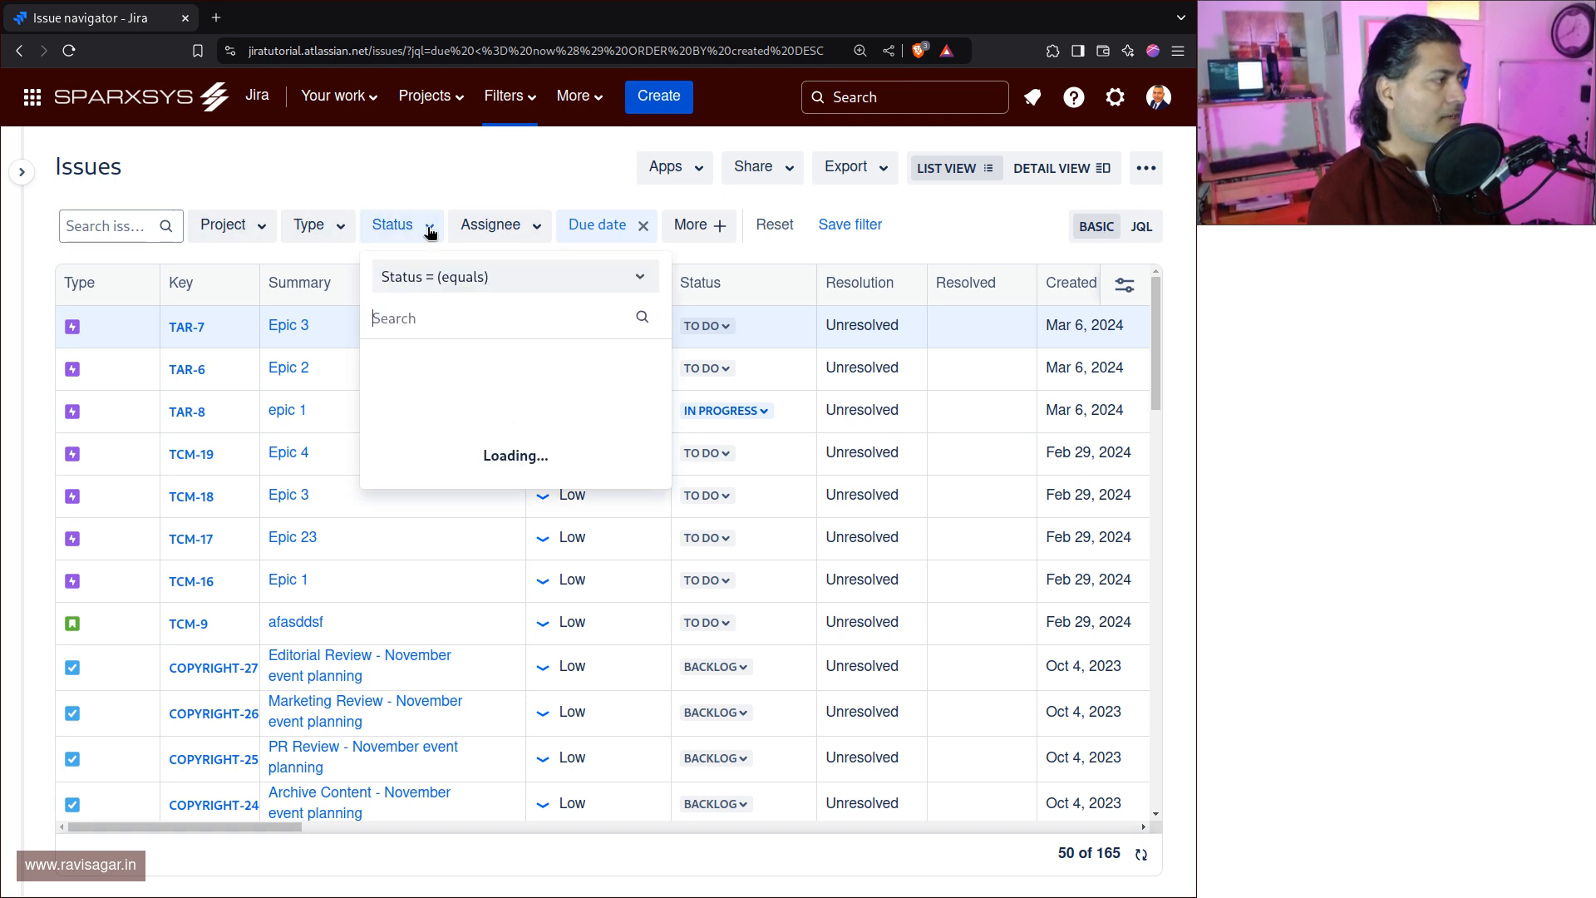
click(538, 279)
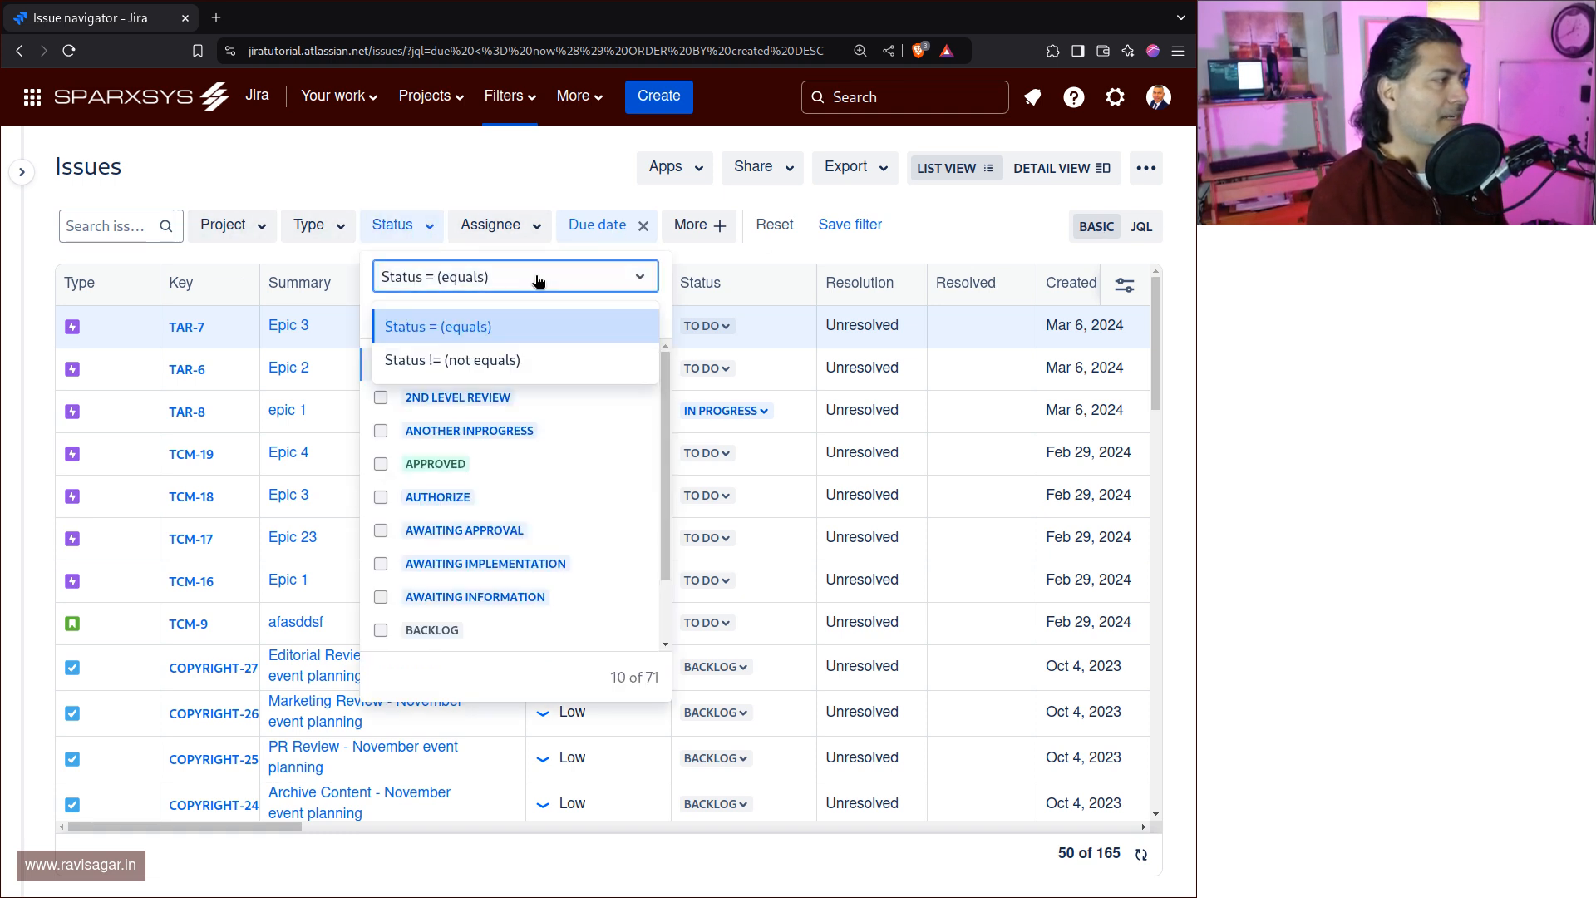
click(474, 357)
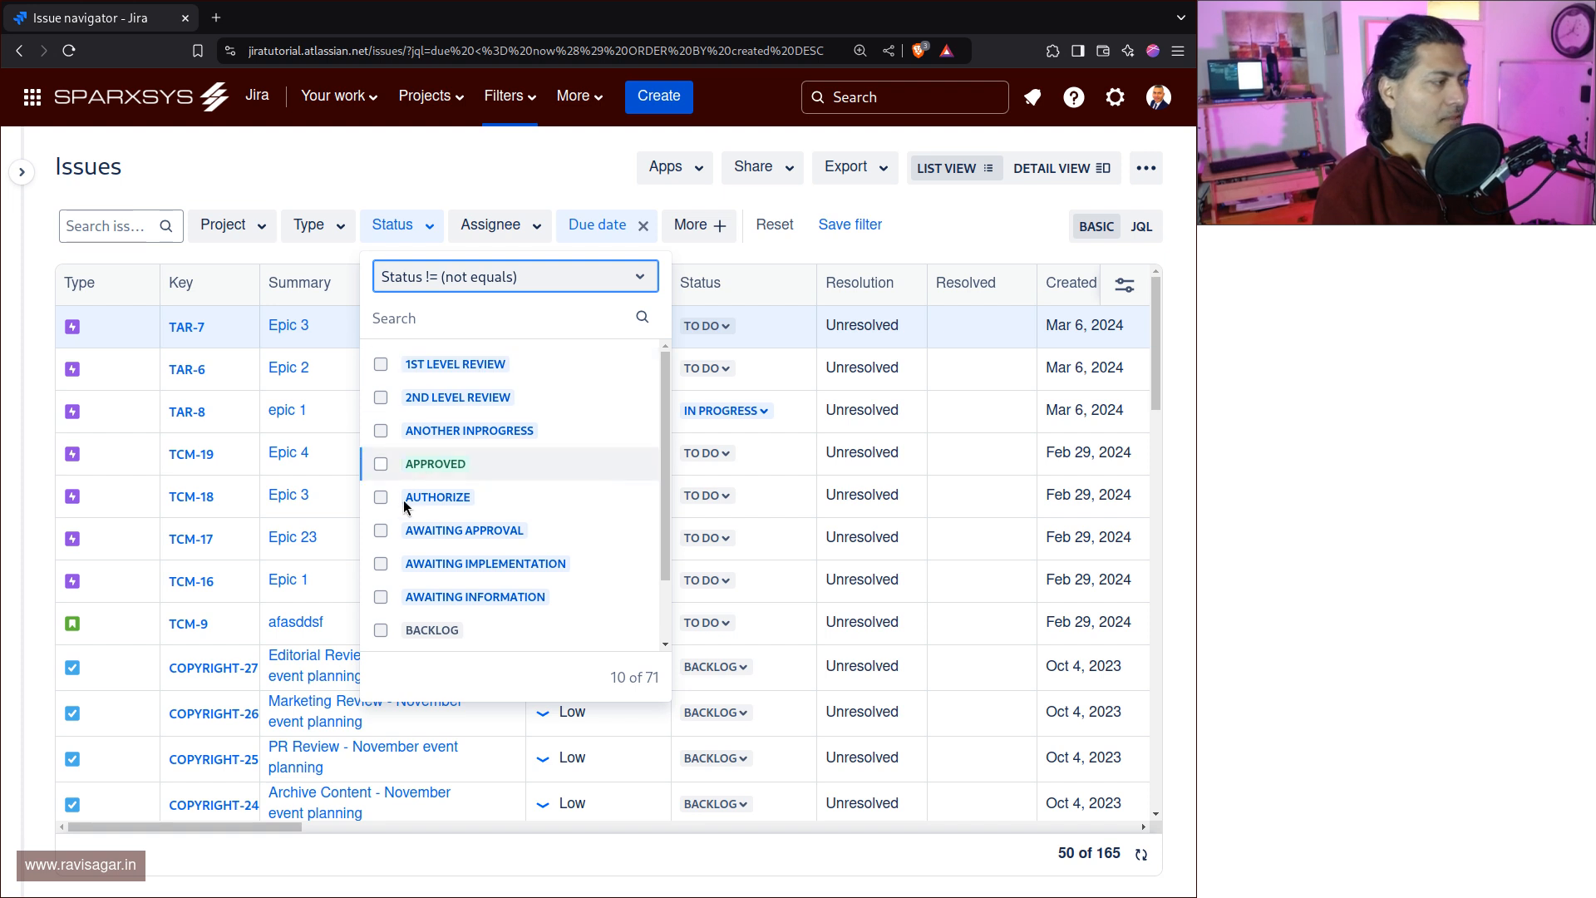
scroll(413, 532, down, 1)
scroll(413, 532, up, 1)
click(437, 323)
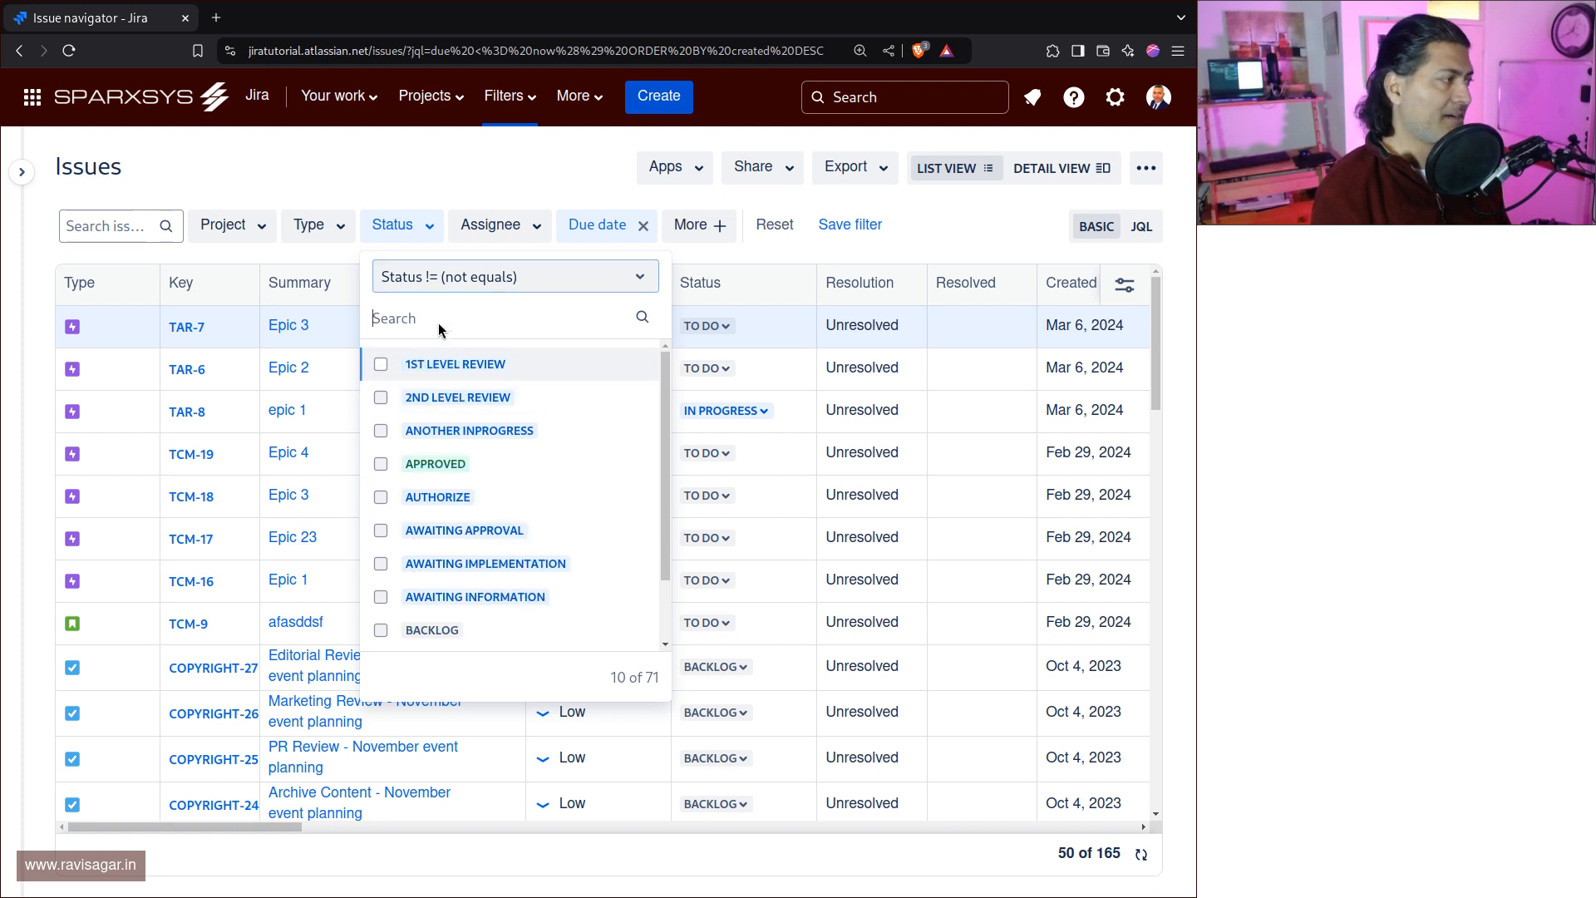
text(Done)
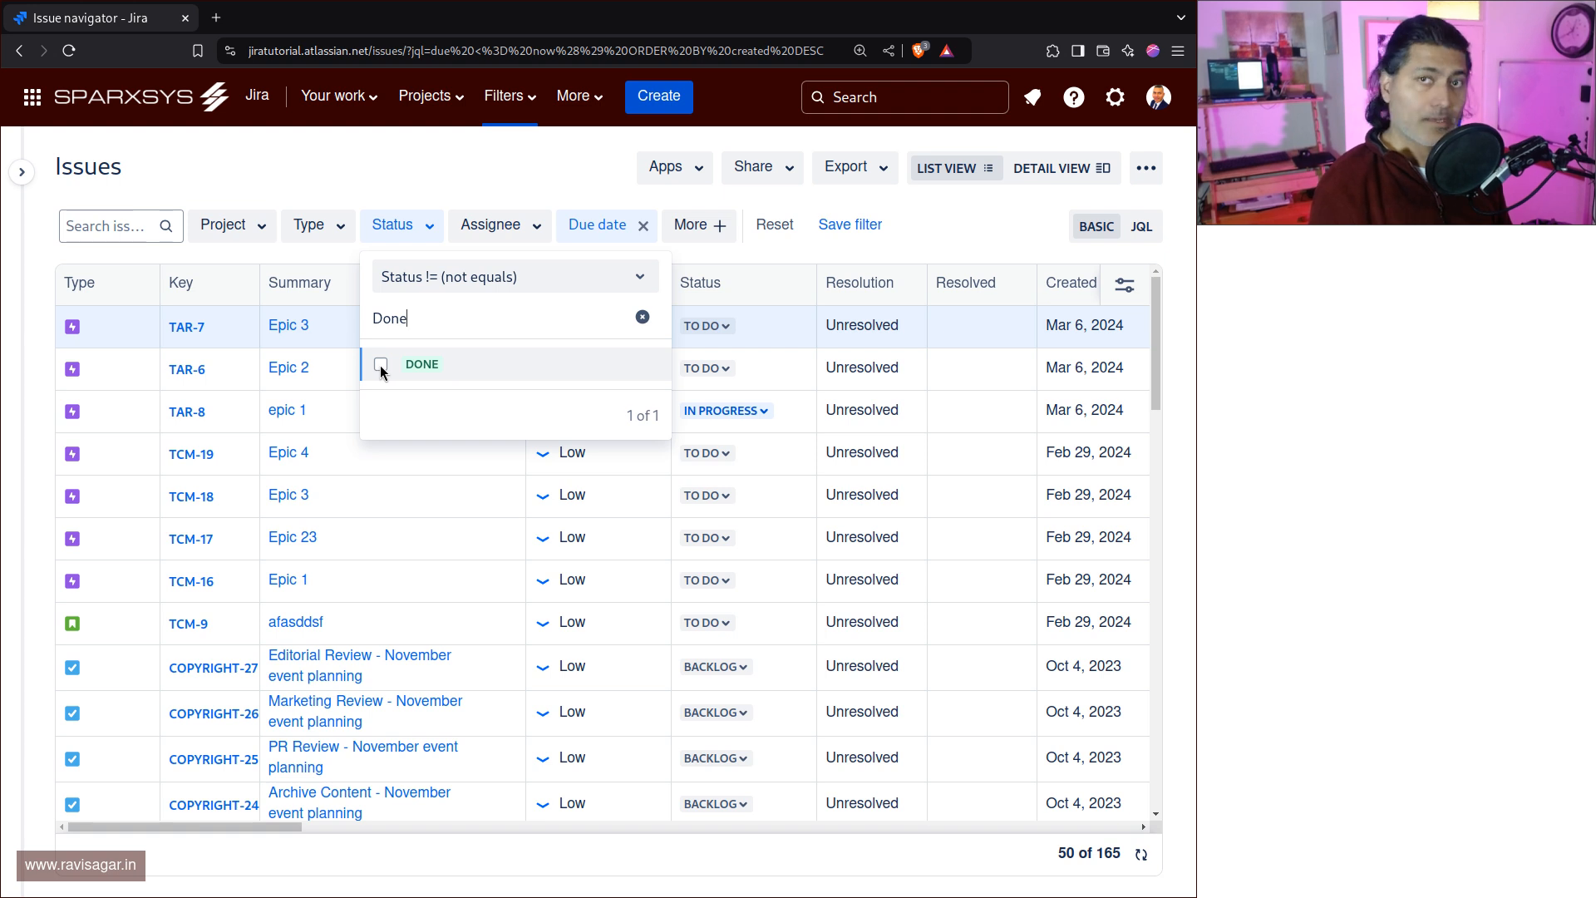
click(380, 365)
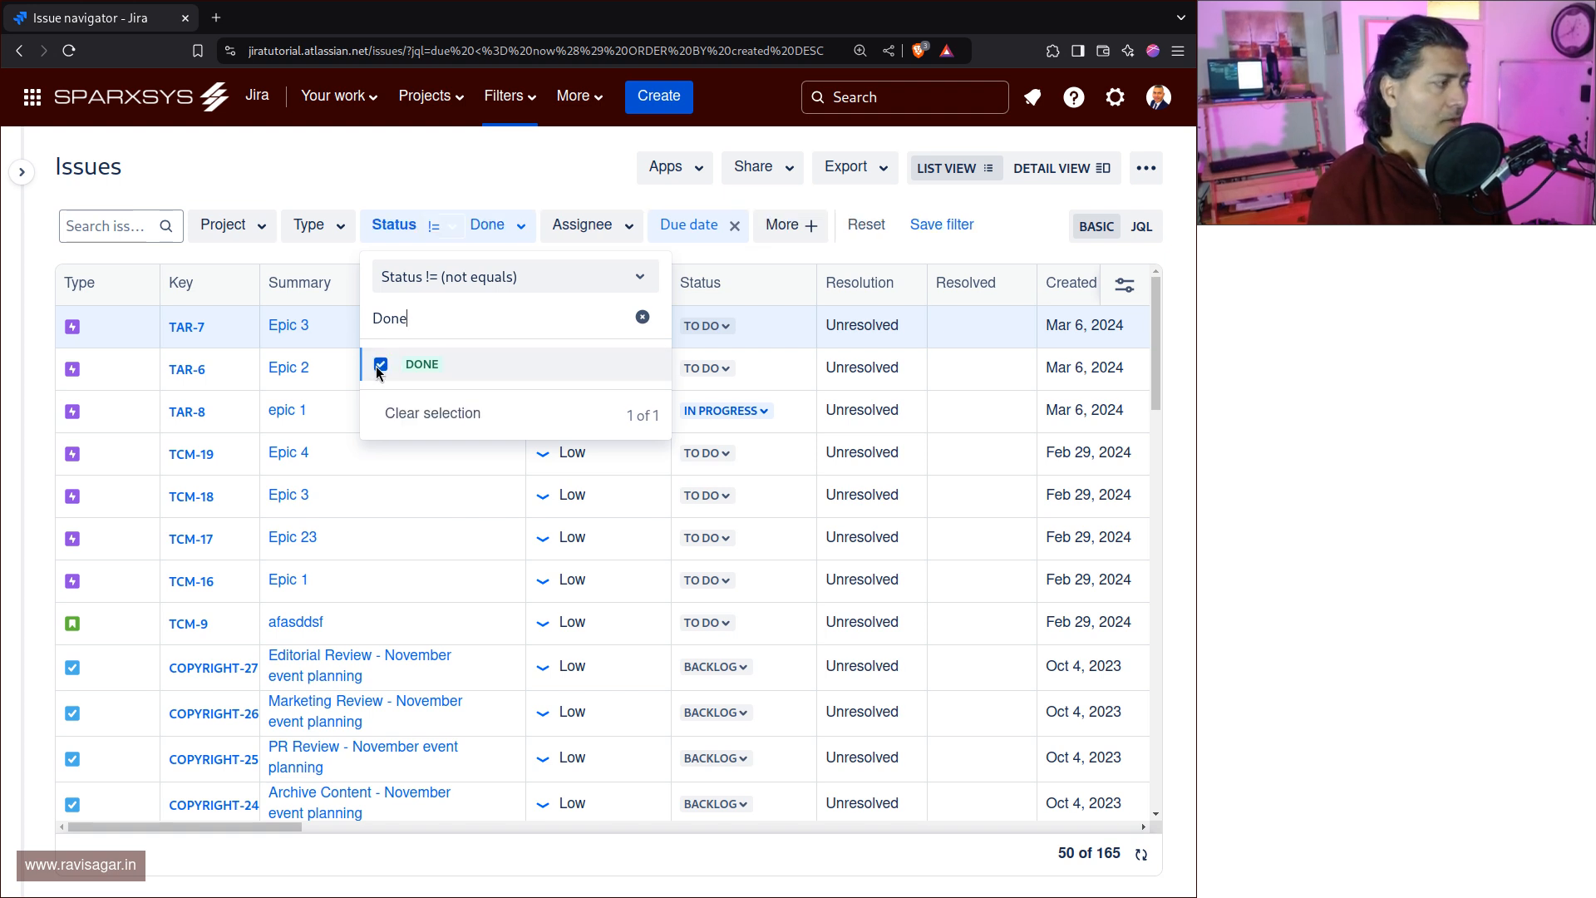
click(471, 158)
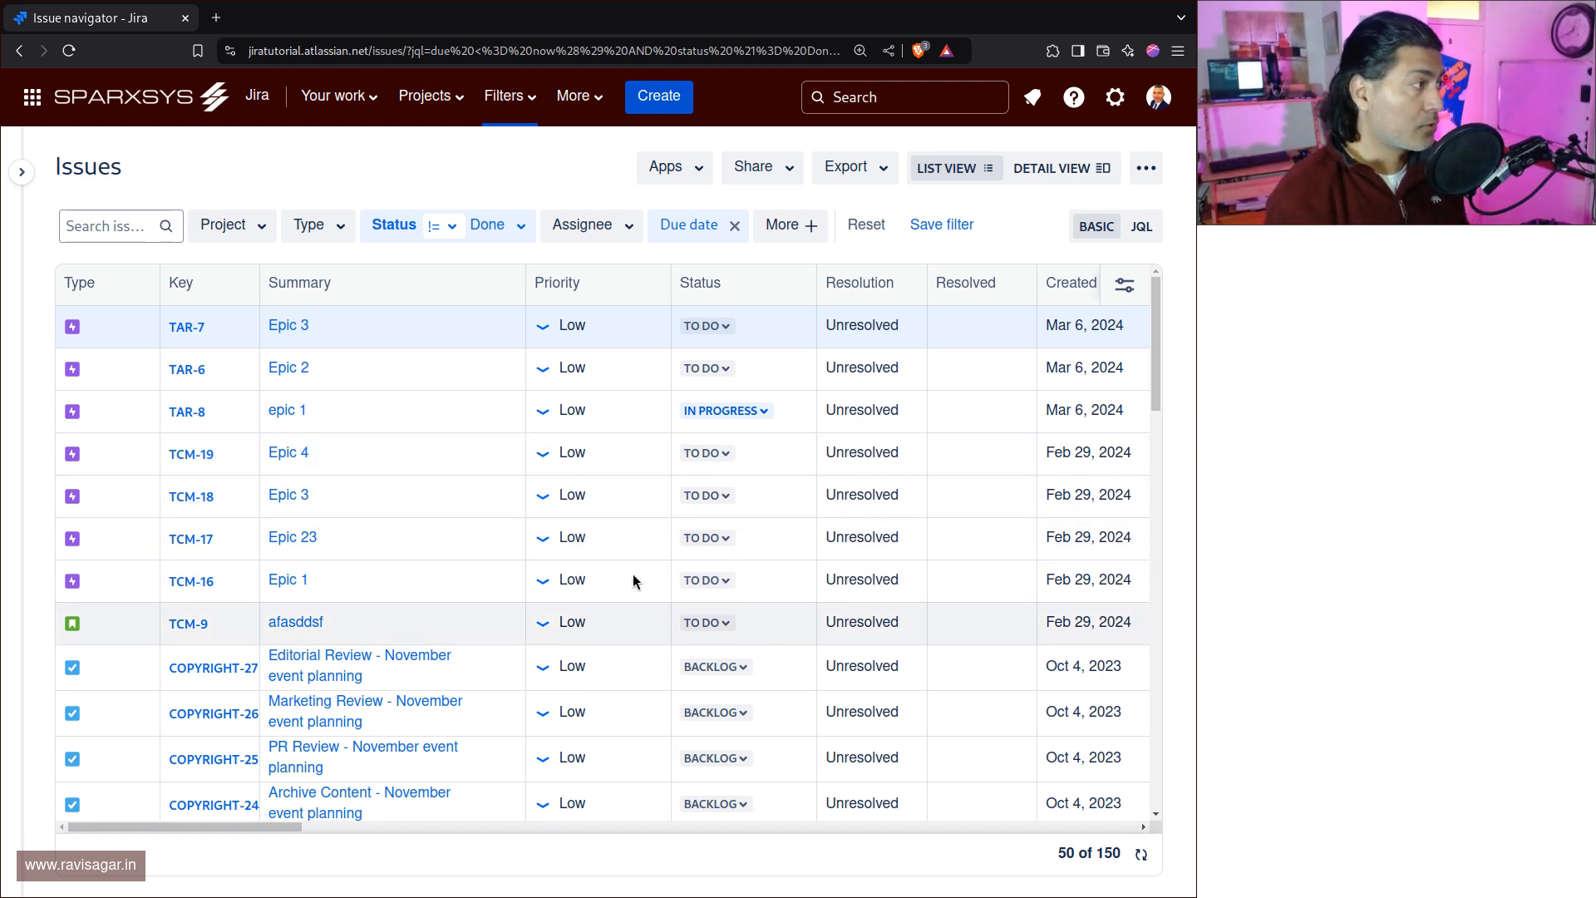
Add Closed to the statuses excluded by the not-equals Status condition.
click(446, 233)
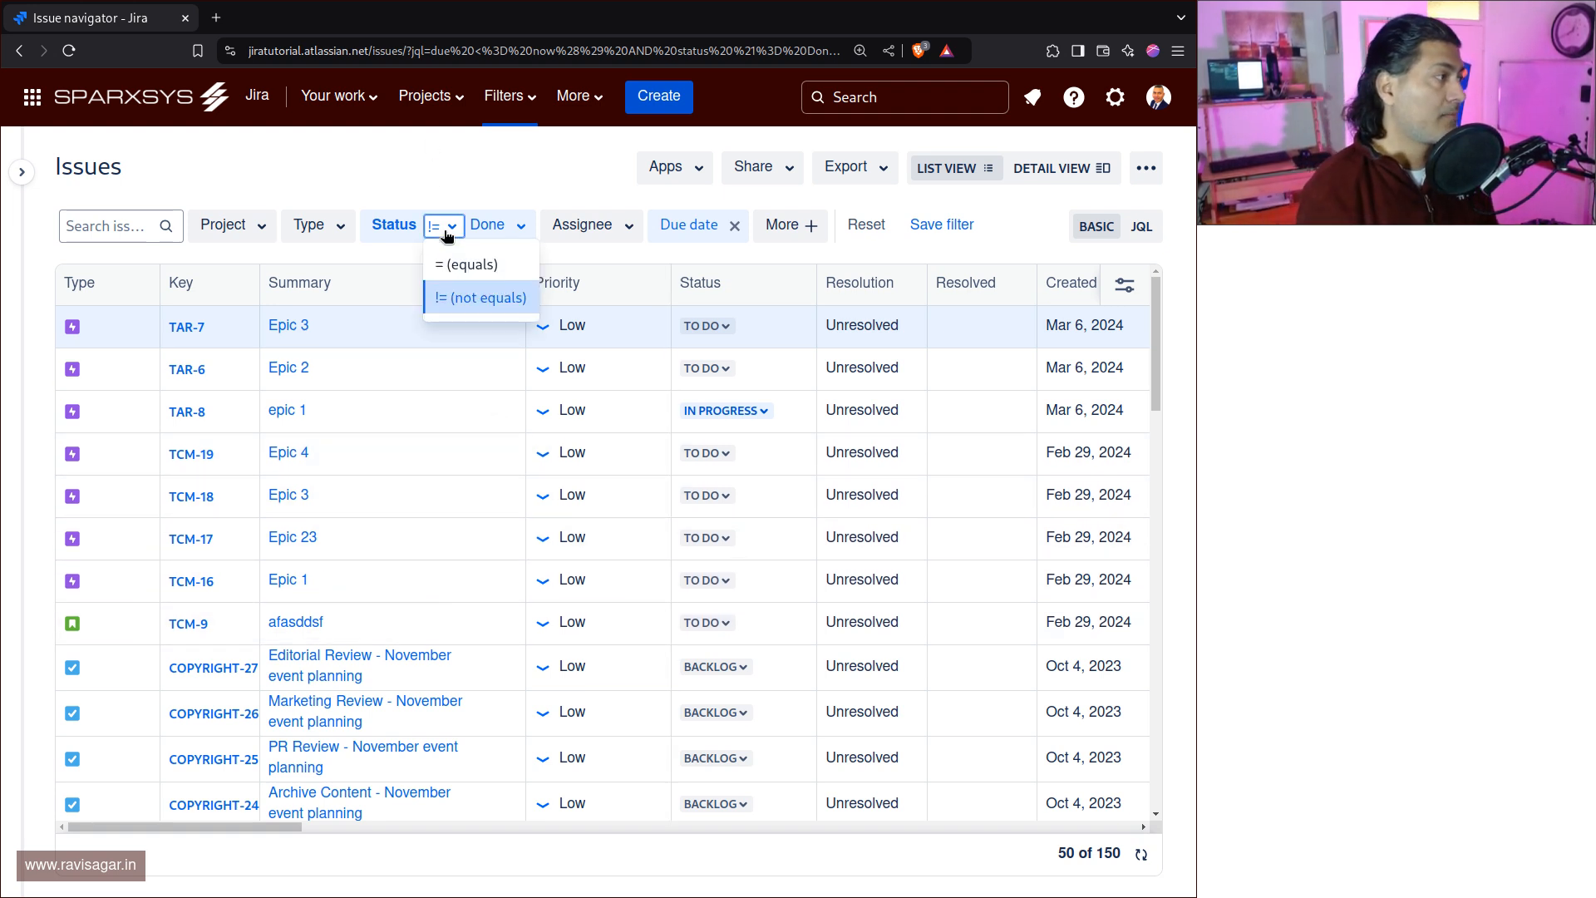
click(490, 229)
text(Closed)
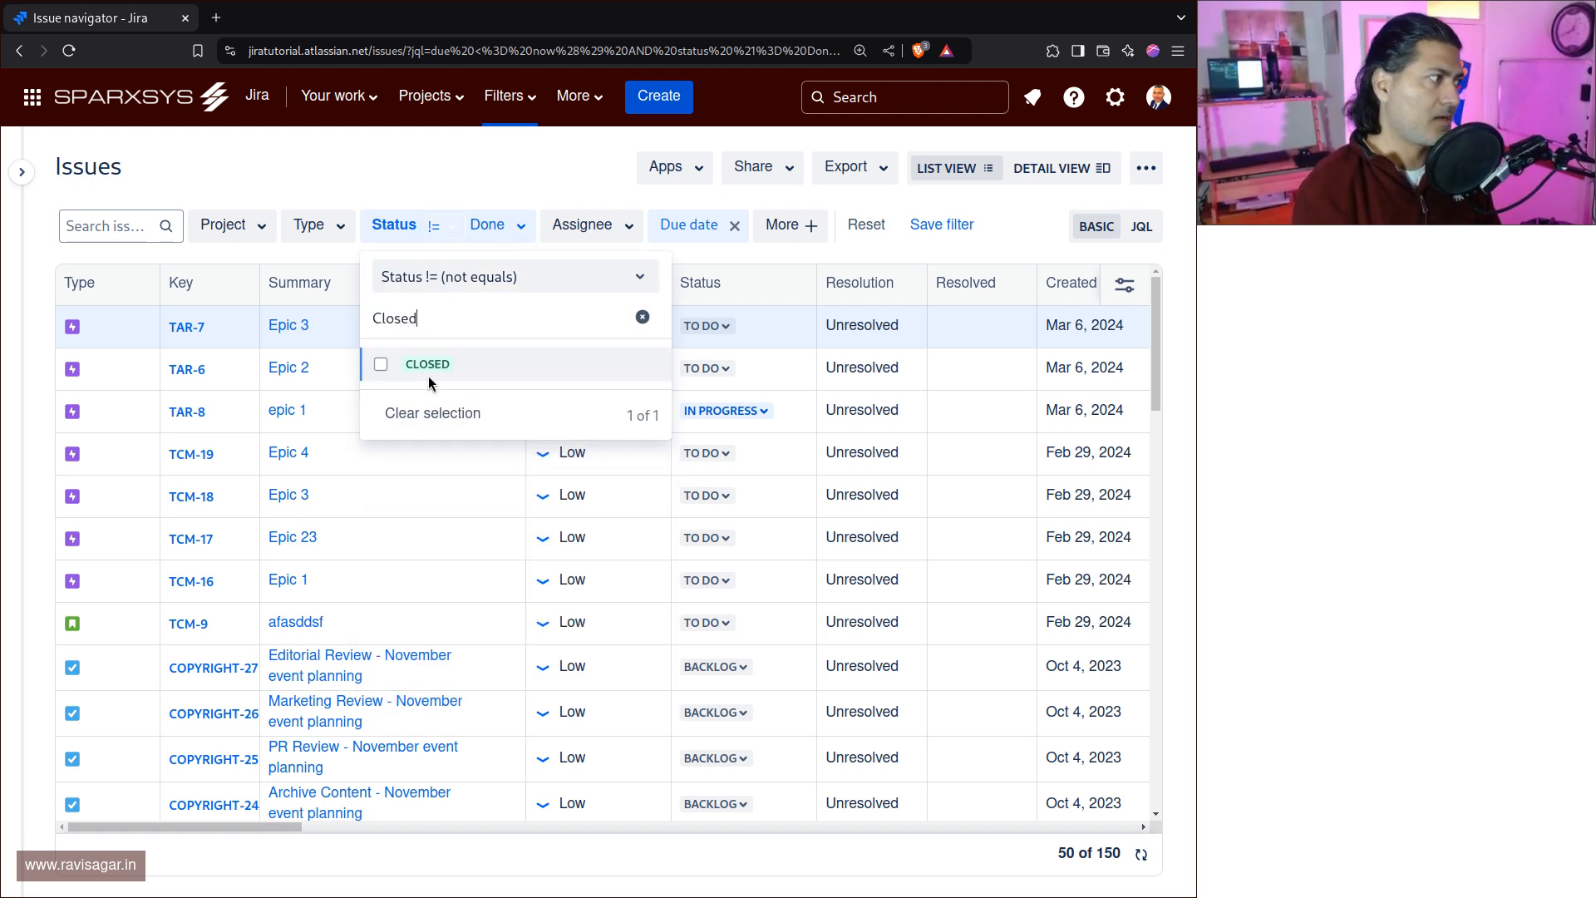
click(387, 364)
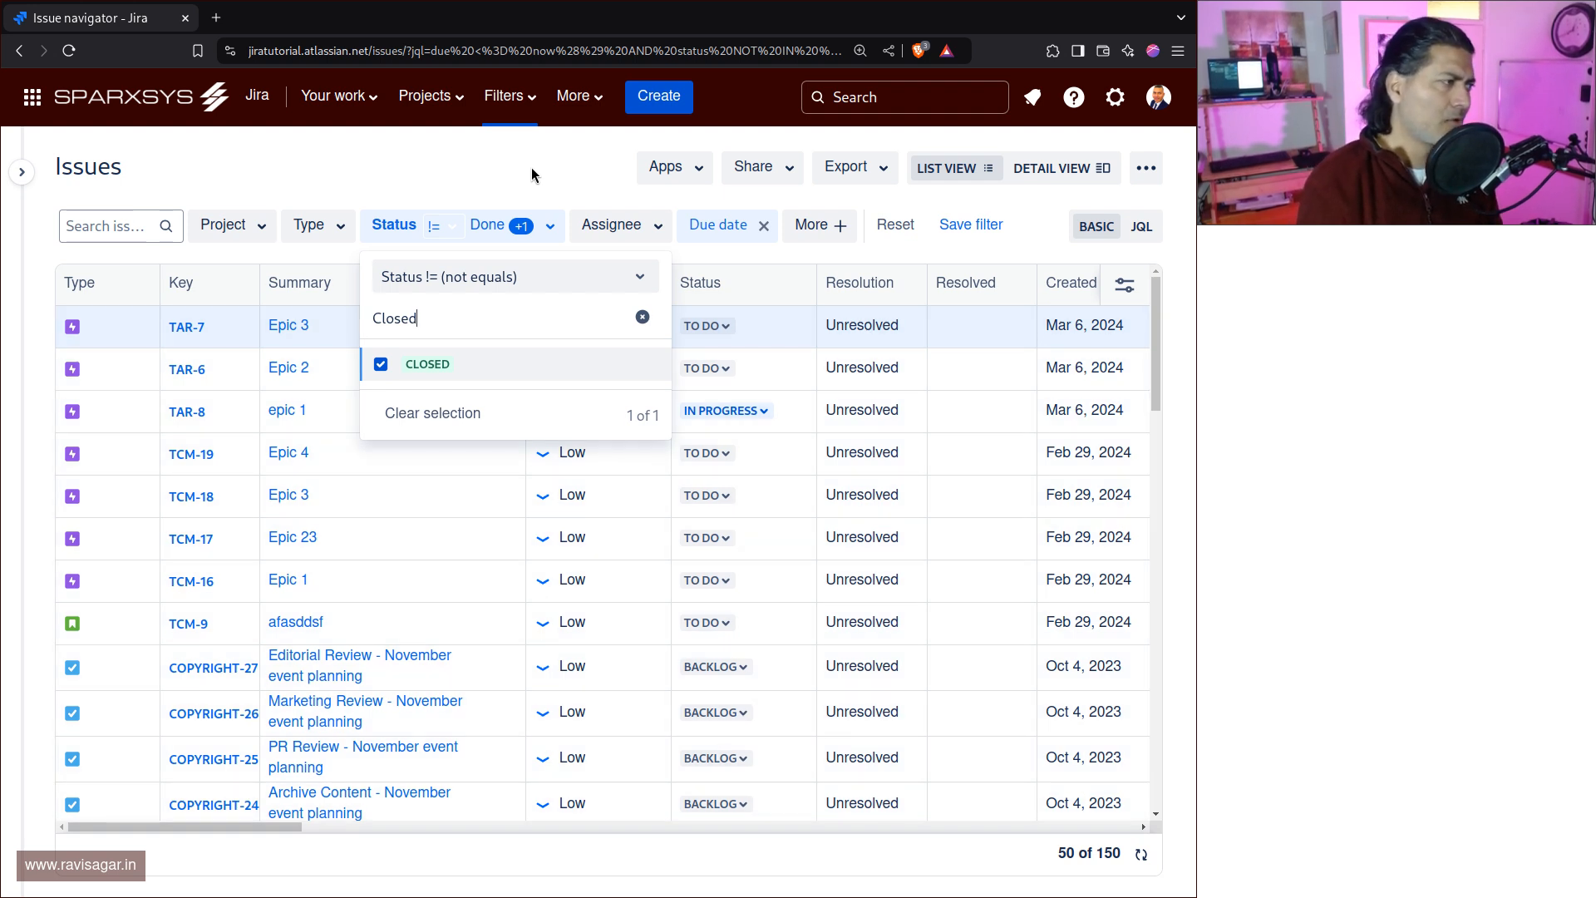
click(531, 167)
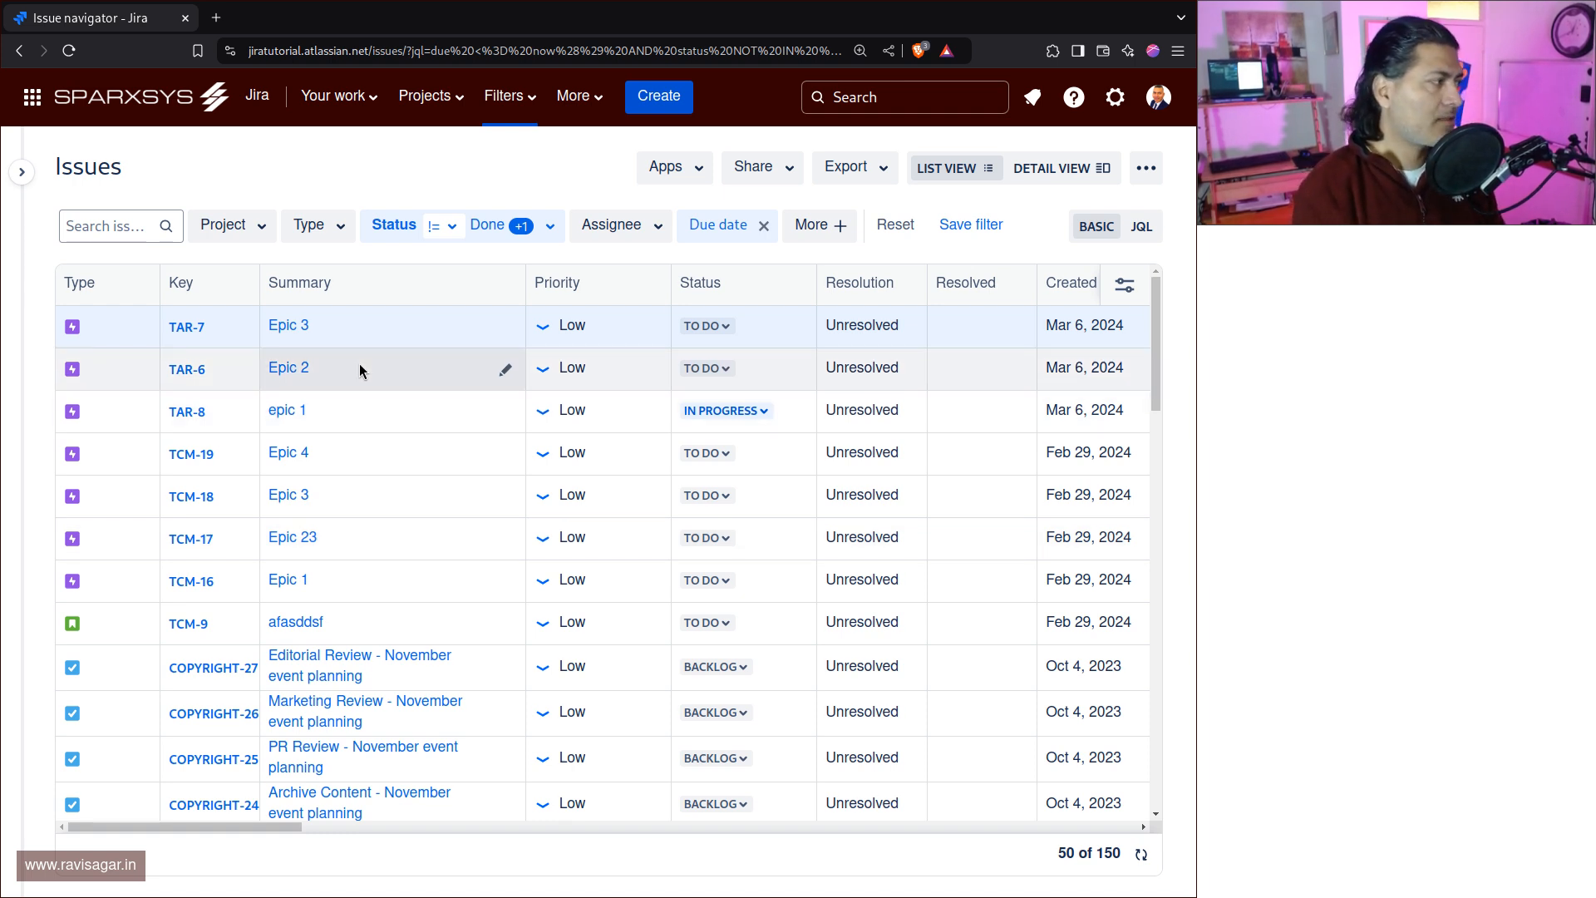
Restrict the search to the Target Company Managed project, found by its key TAR.
click(225, 238)
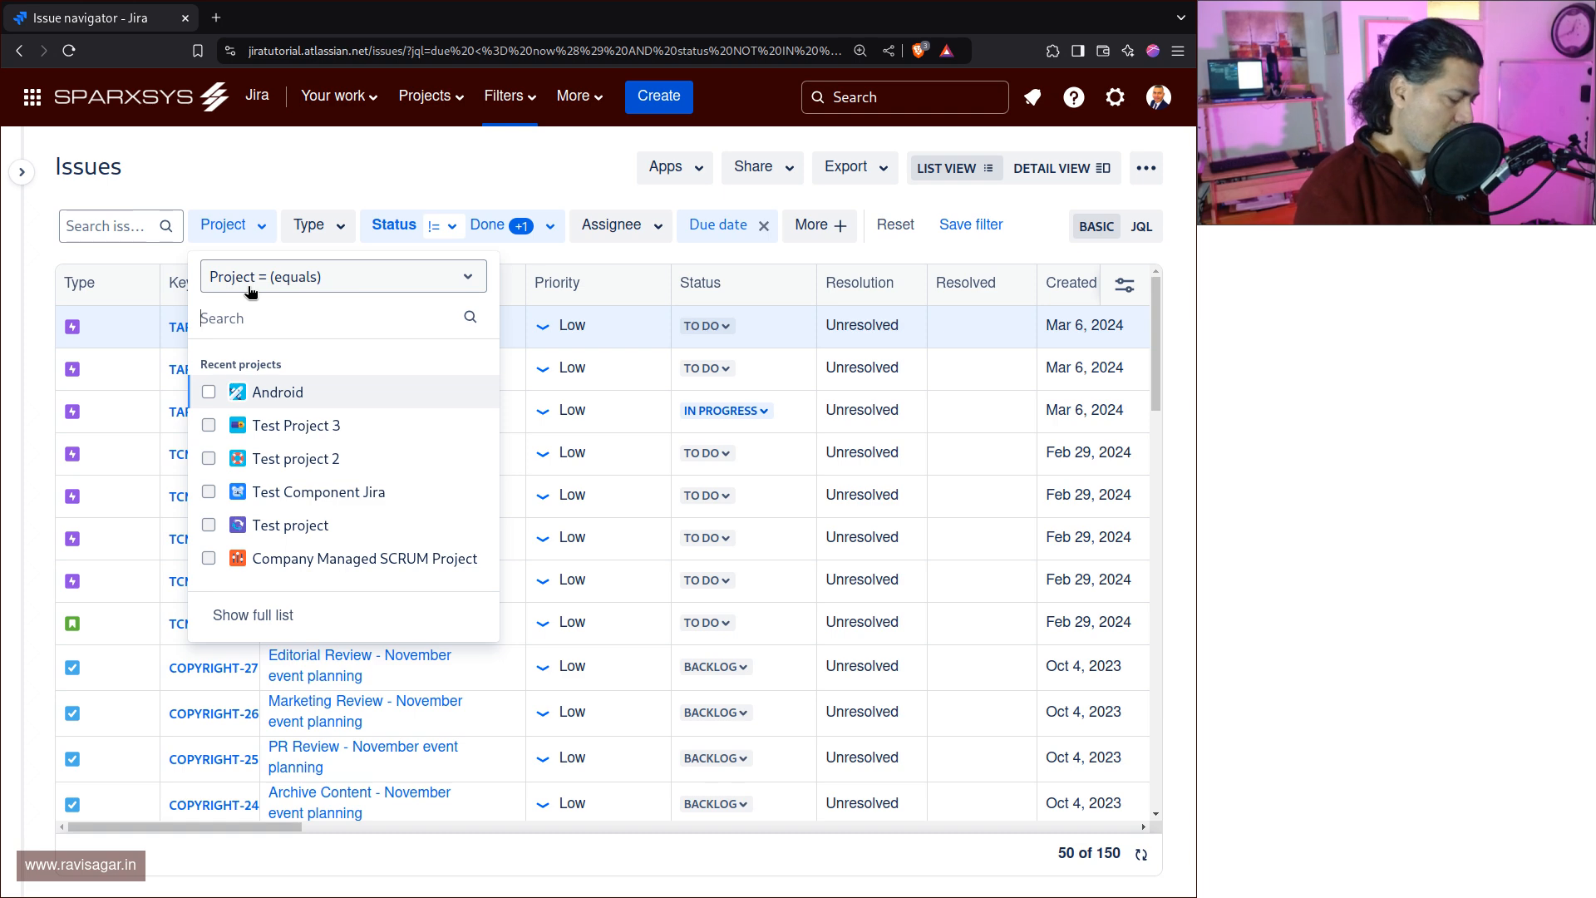
text(TAR)
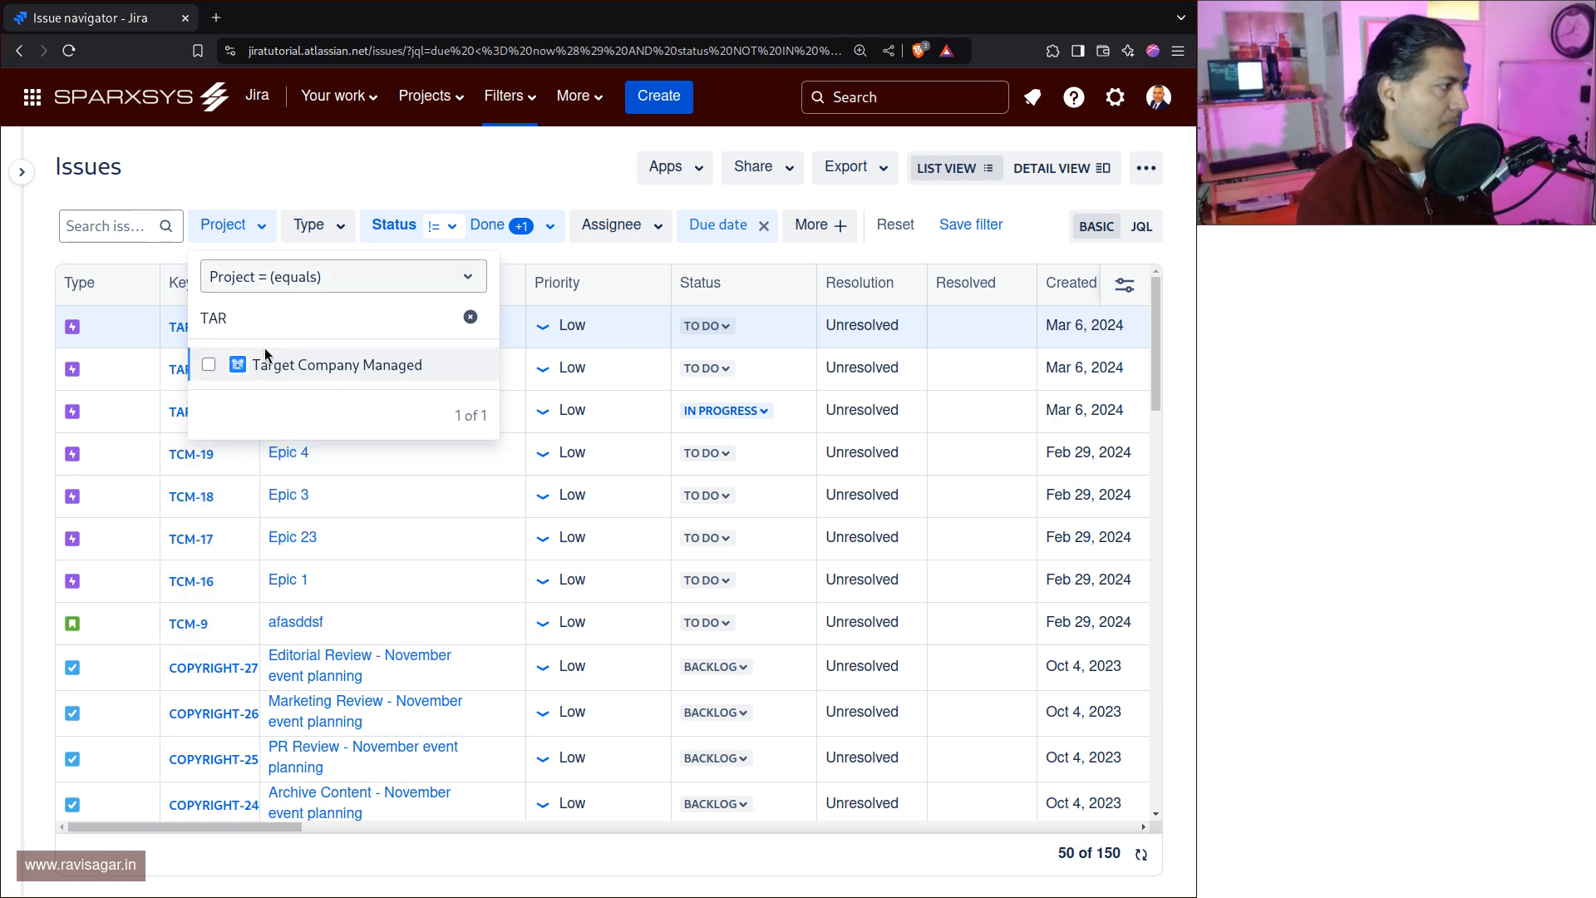
click(233, 370)
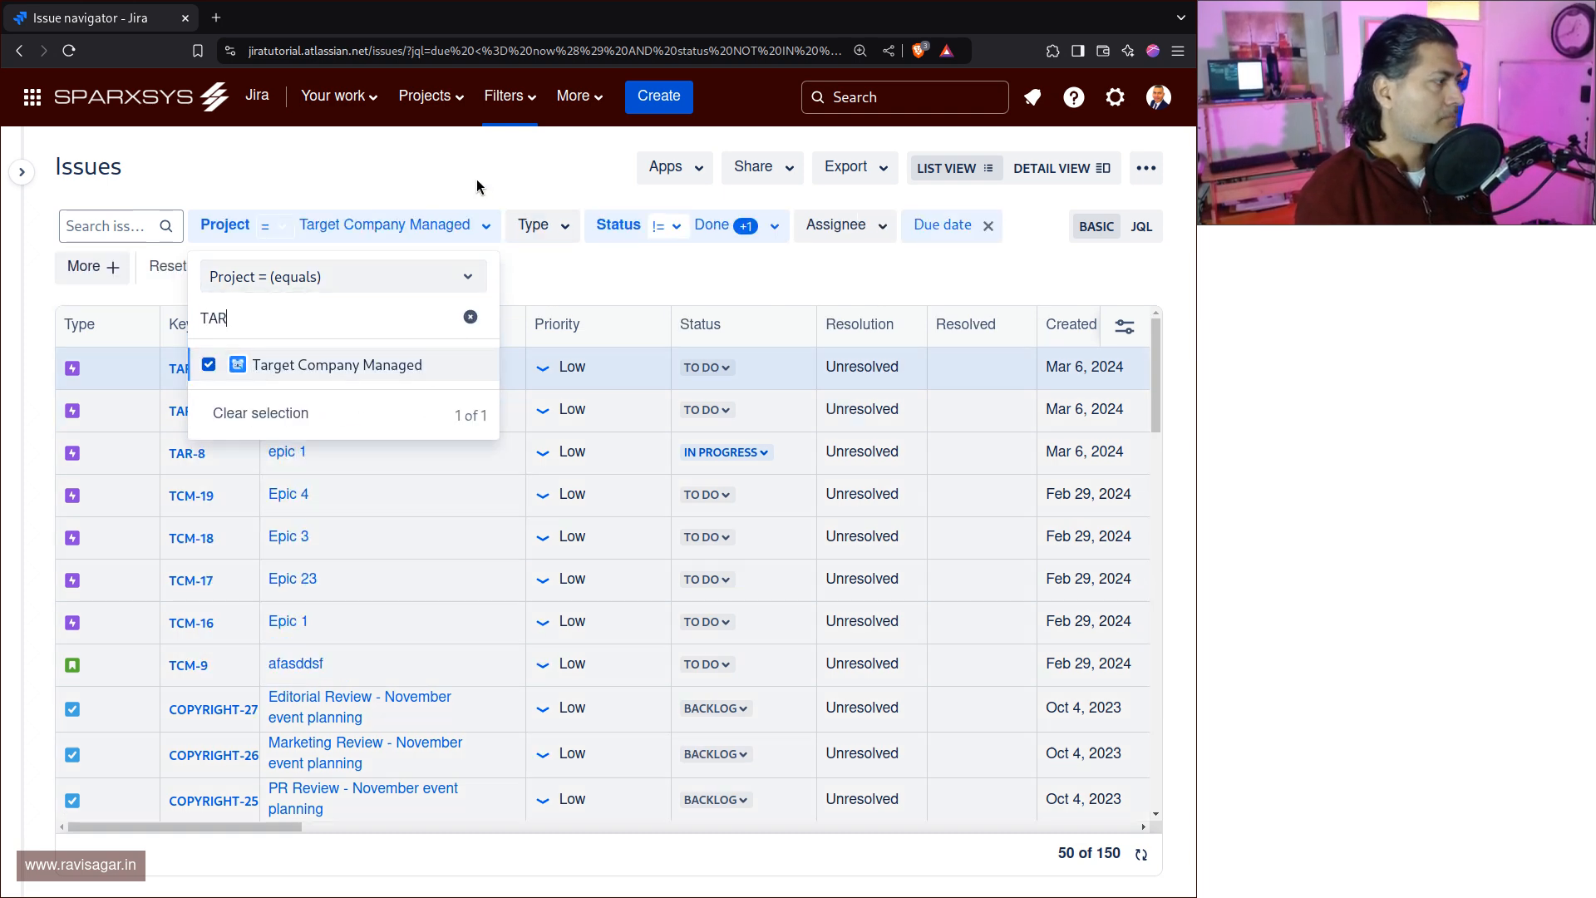
click(476, 178)
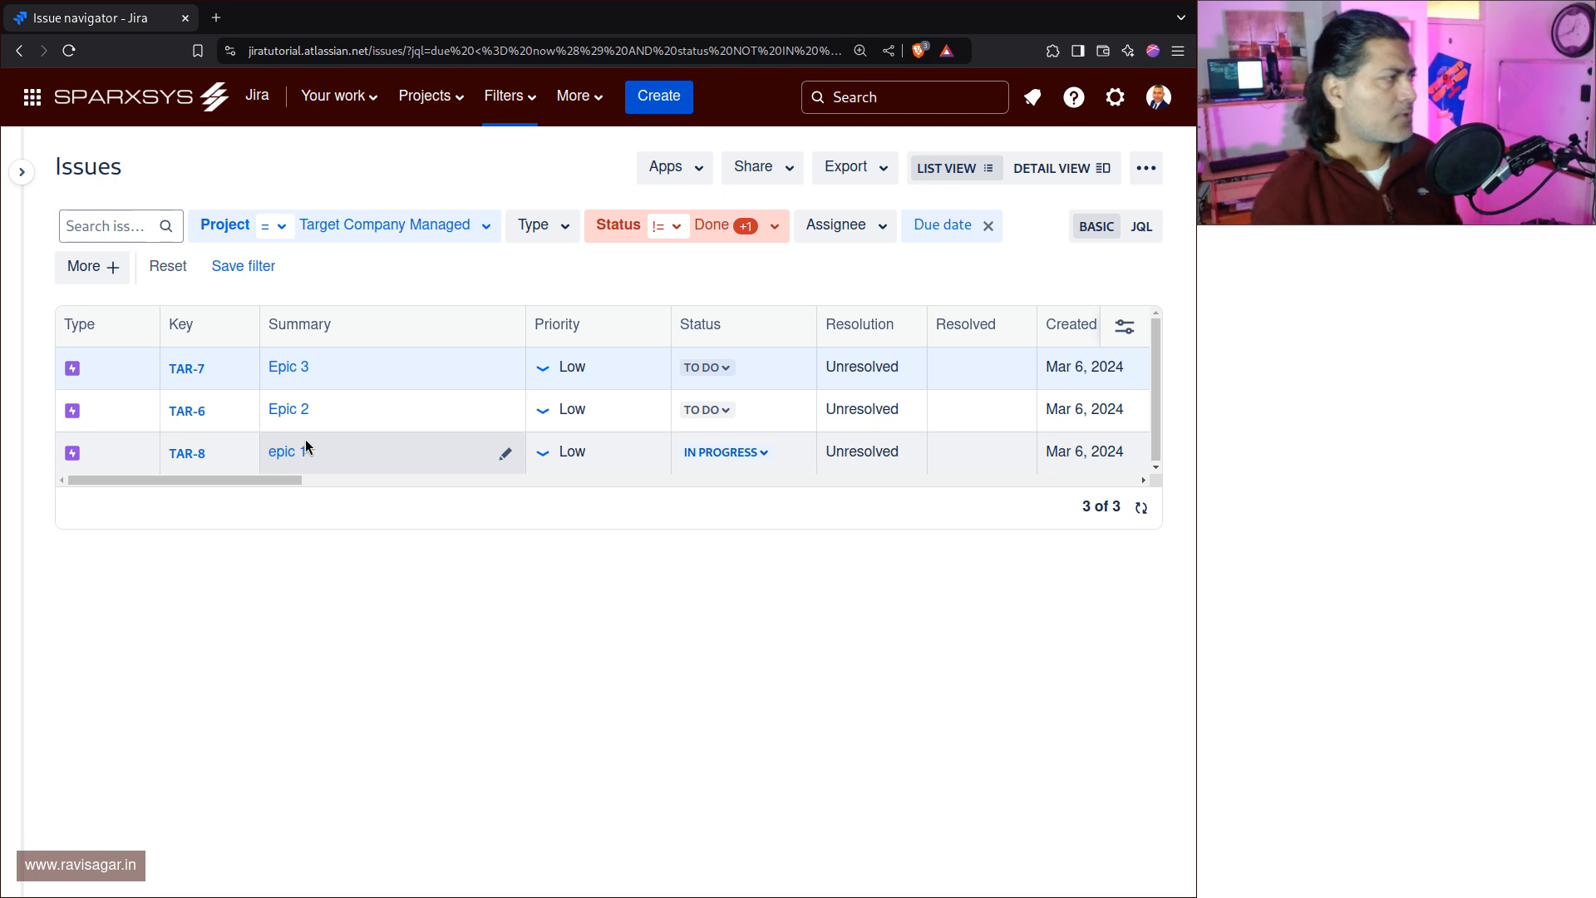
Remove Closed from the excluded statuses in the Status condition, keeping only Done.
click(715, 236)
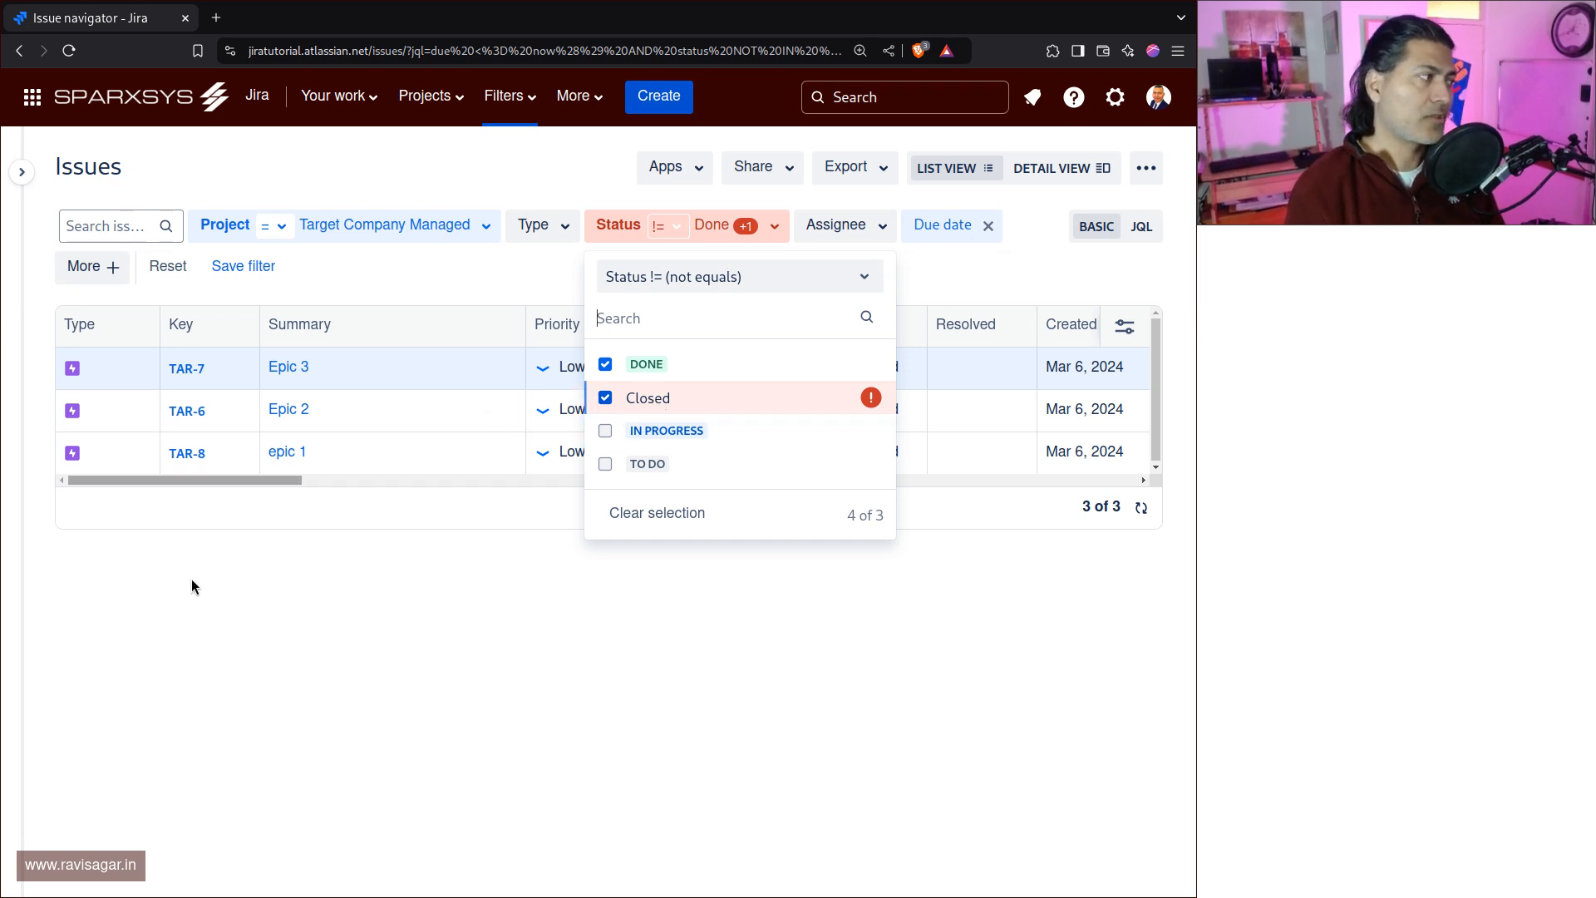
click(233, 586)
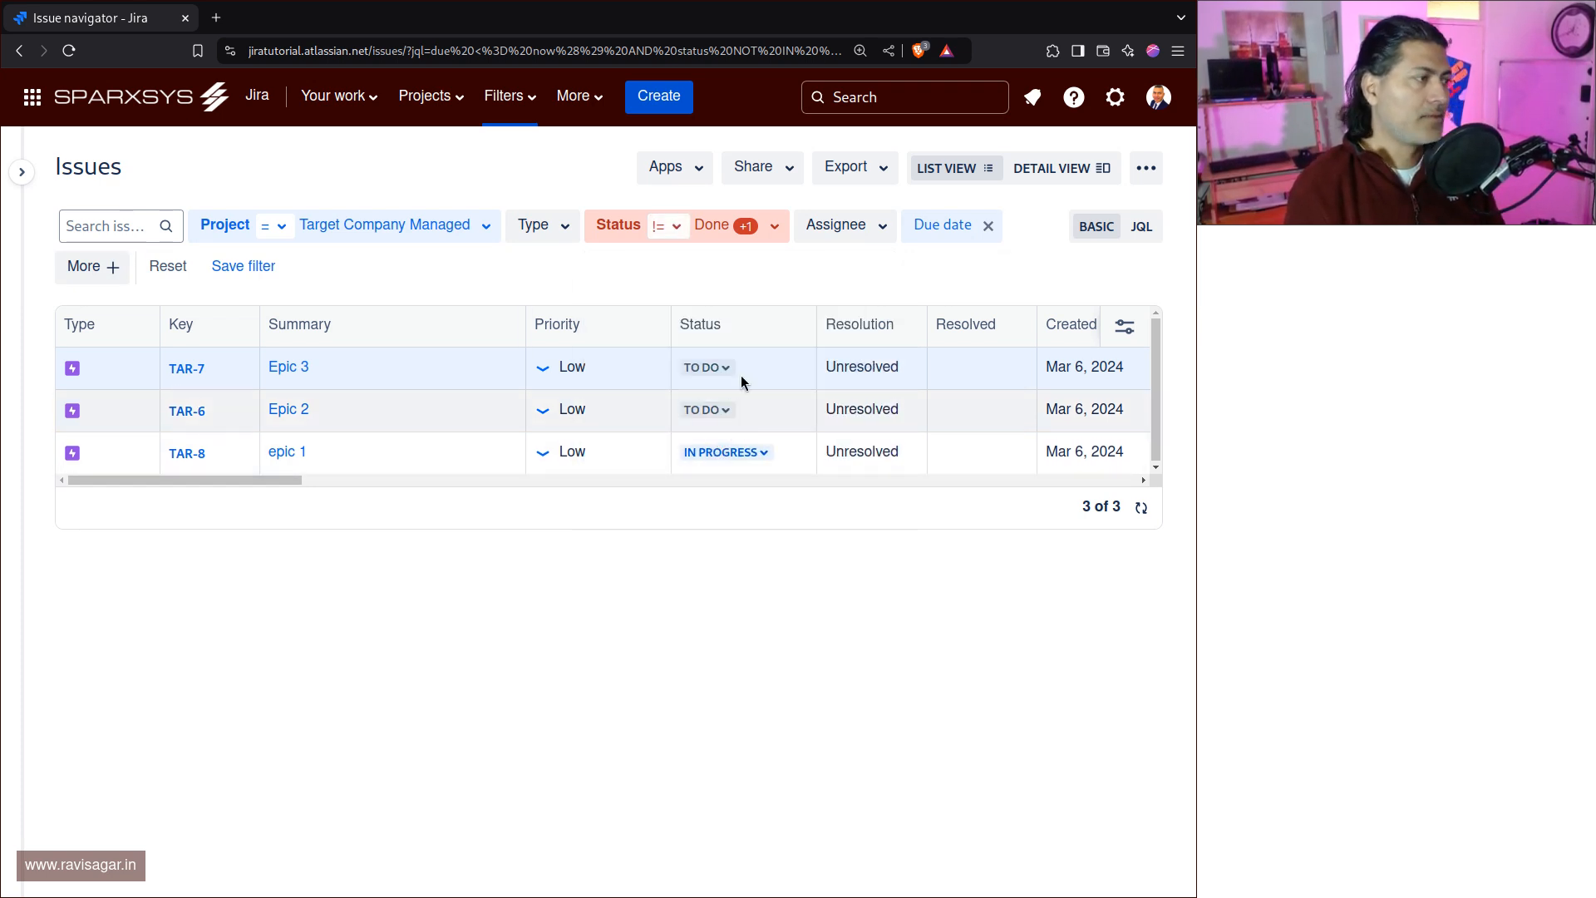
click(756, 227)
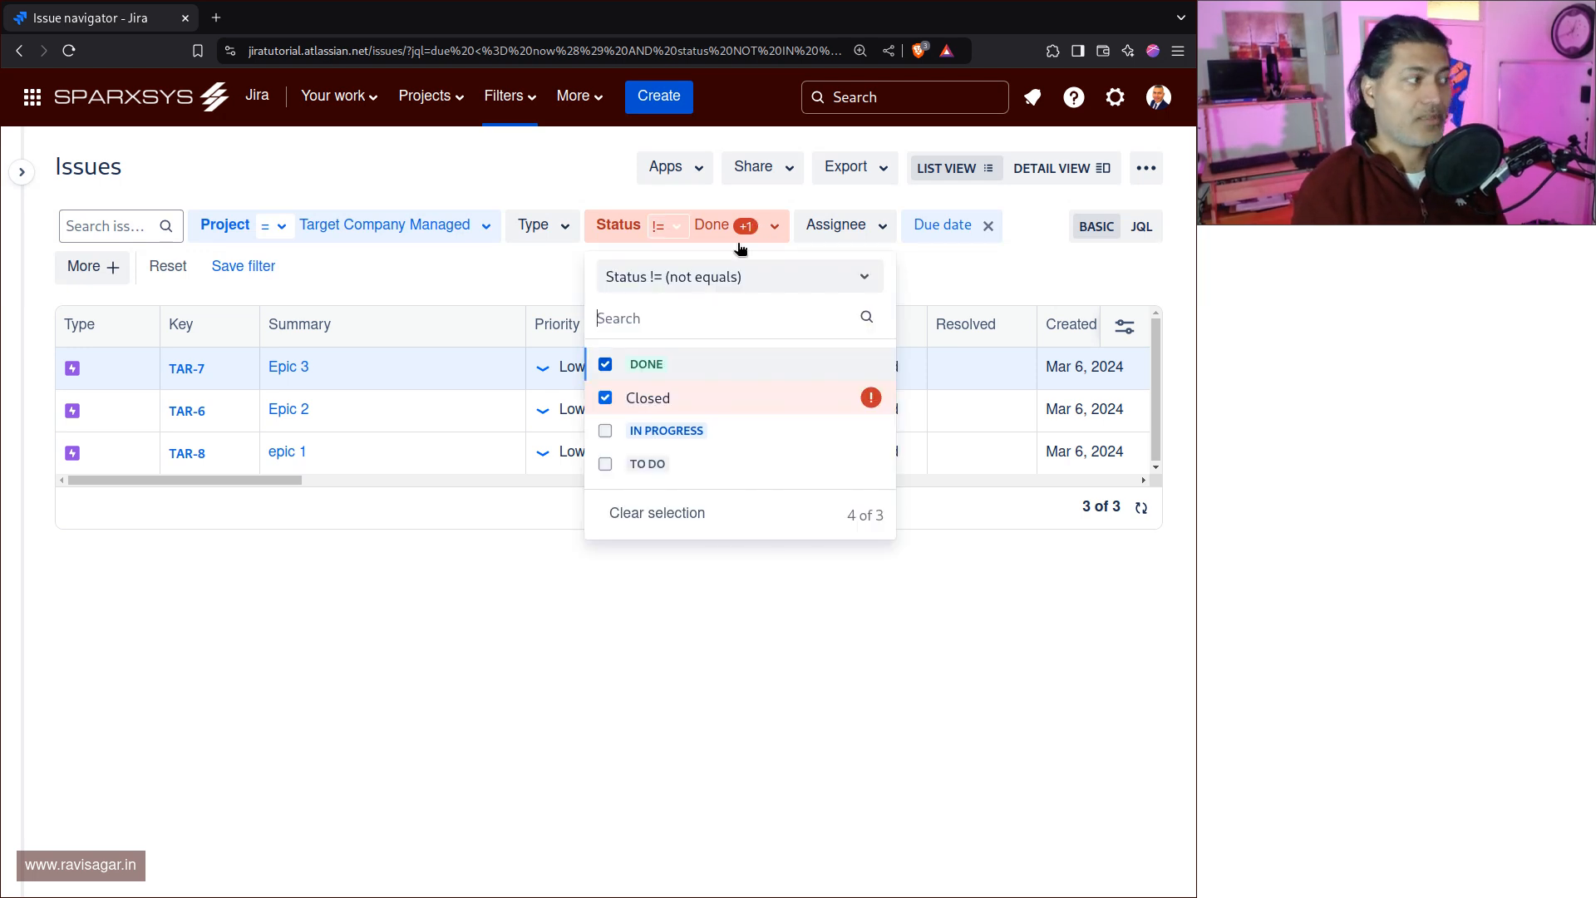
click(605, 398)
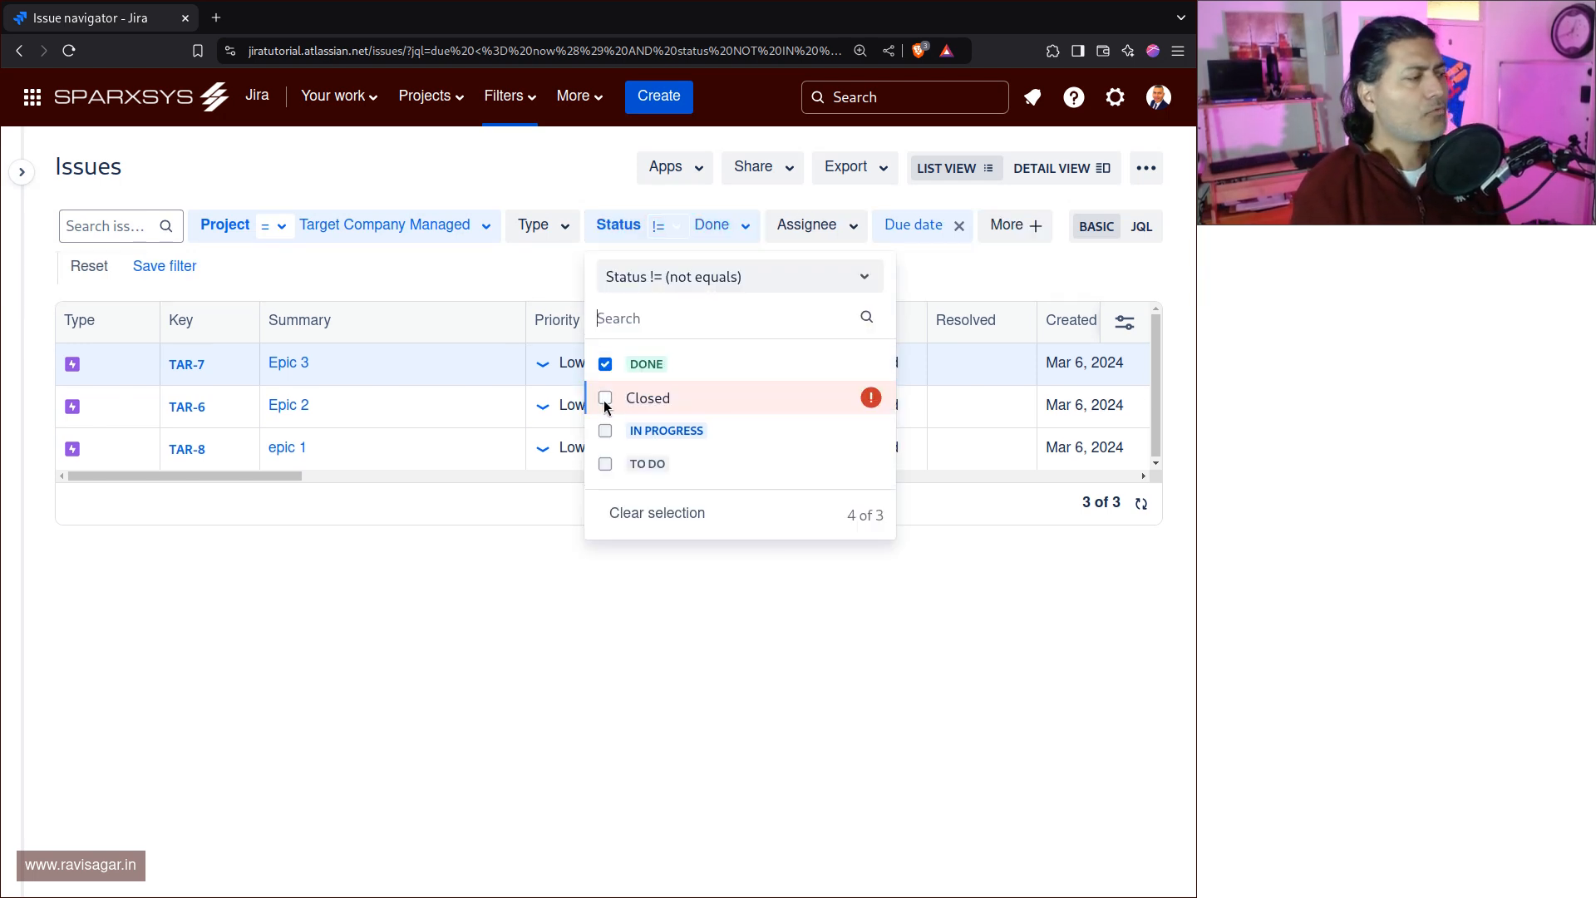
click(510, 680)
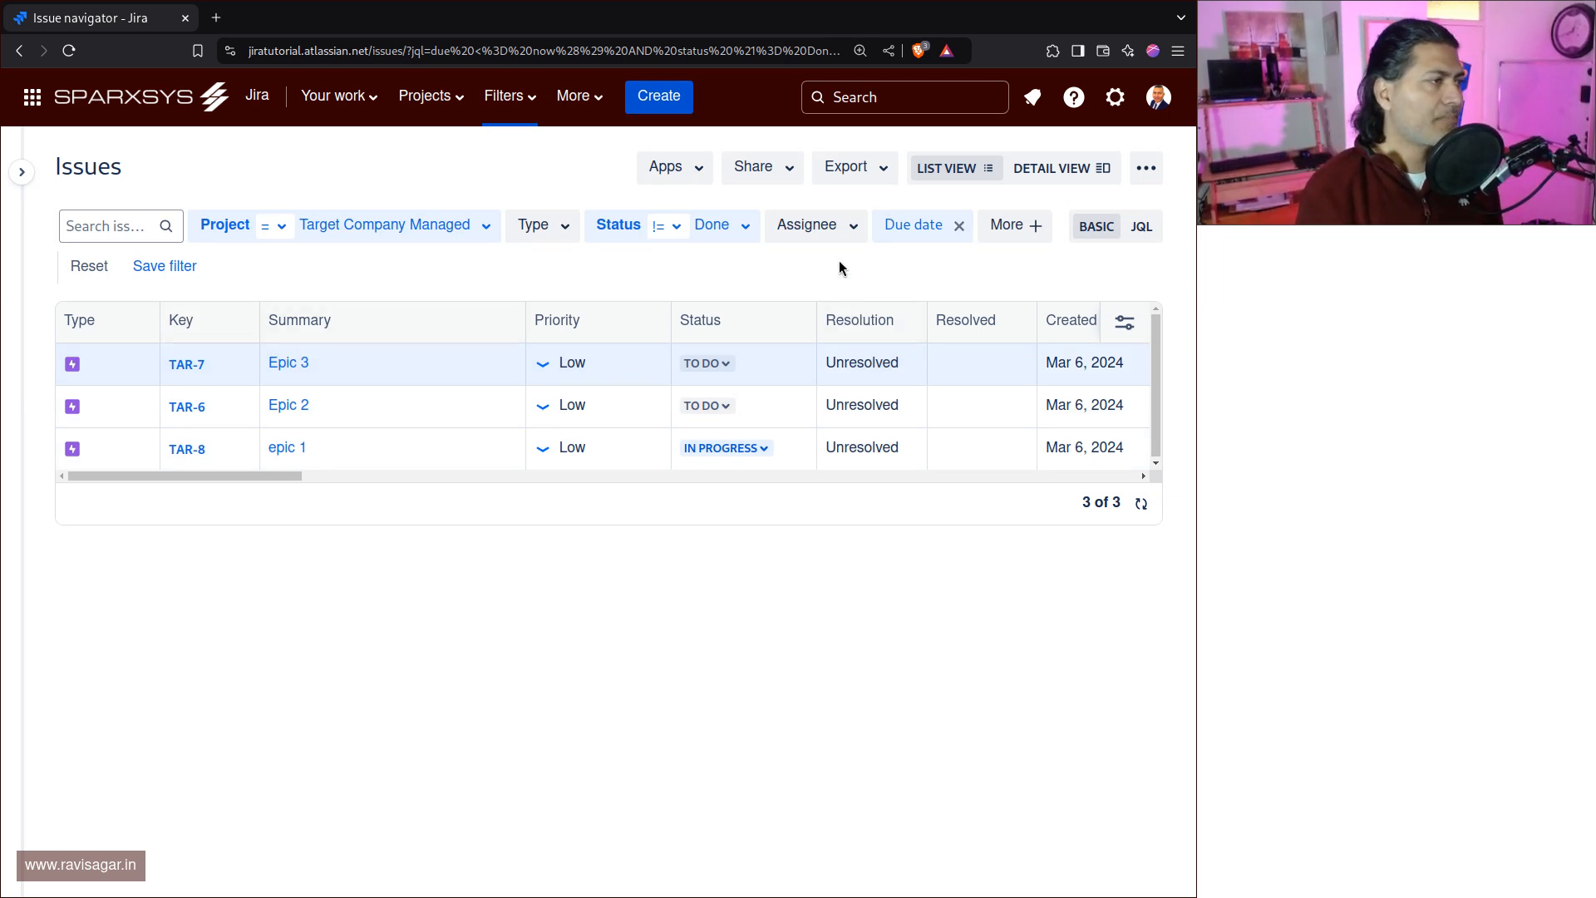
Start saving the current search as a filter and name it TAR Overdue tasks.
click(166, 266)
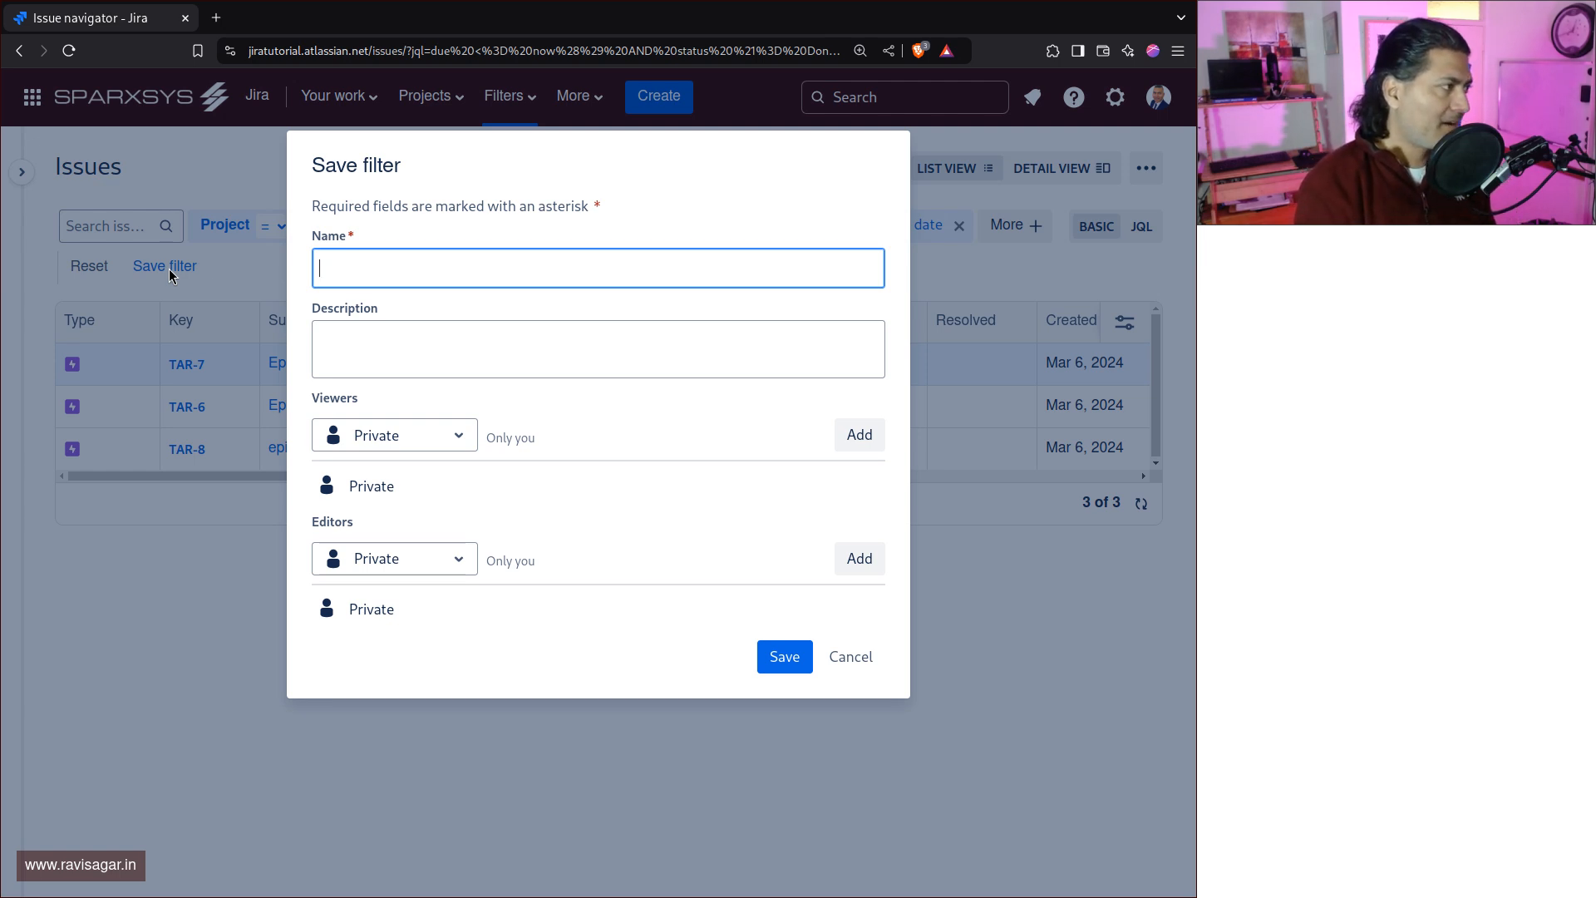
text(TAR )
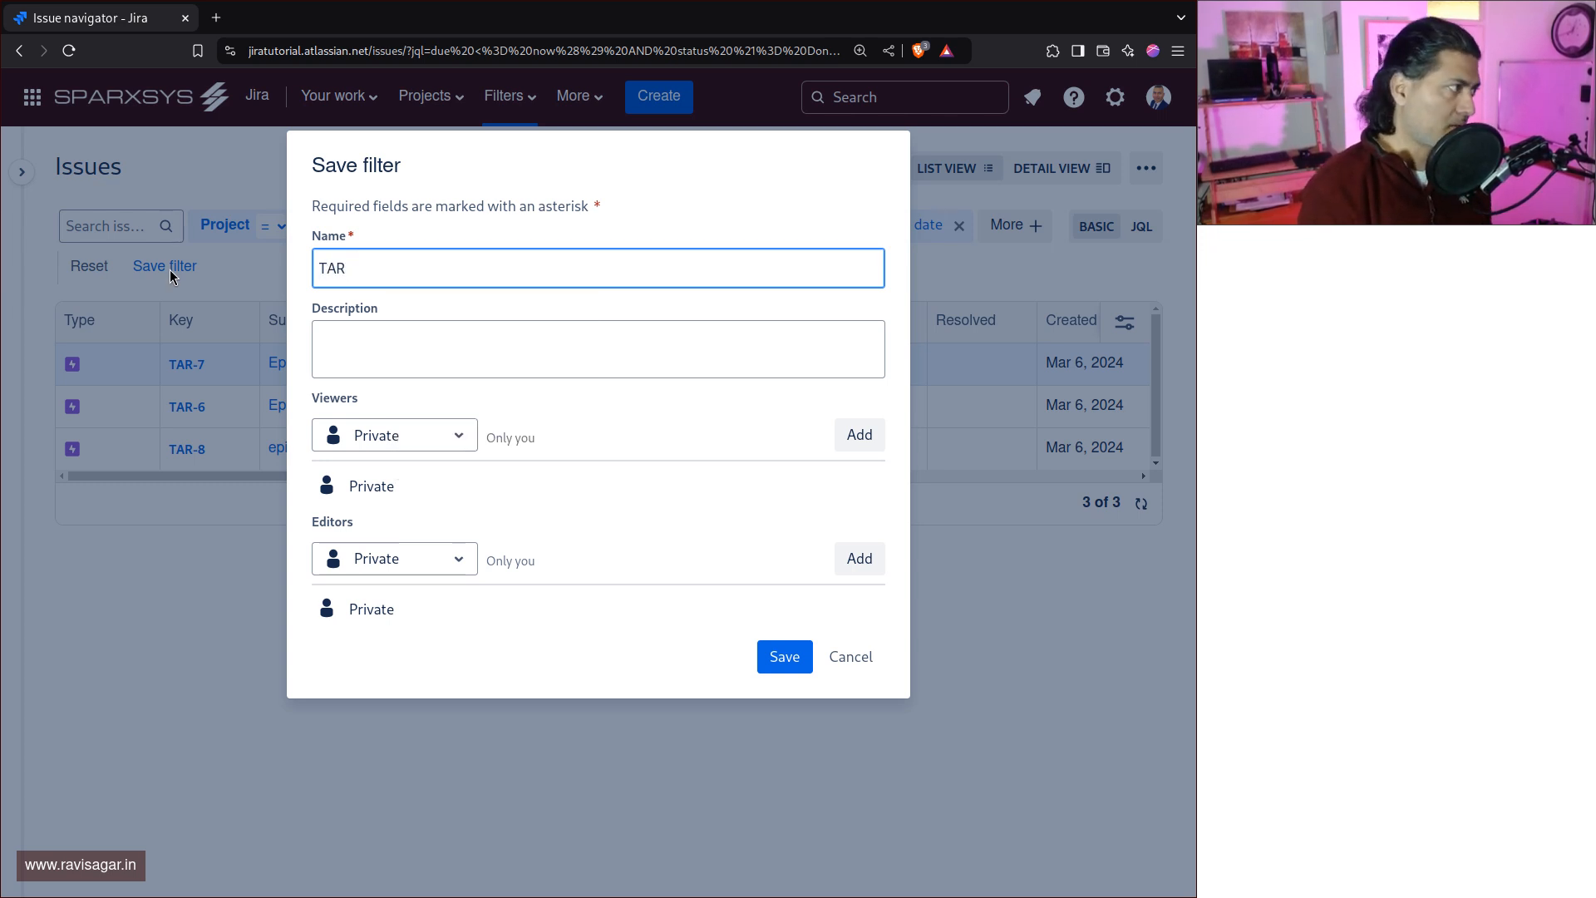
text(Overdue tass)
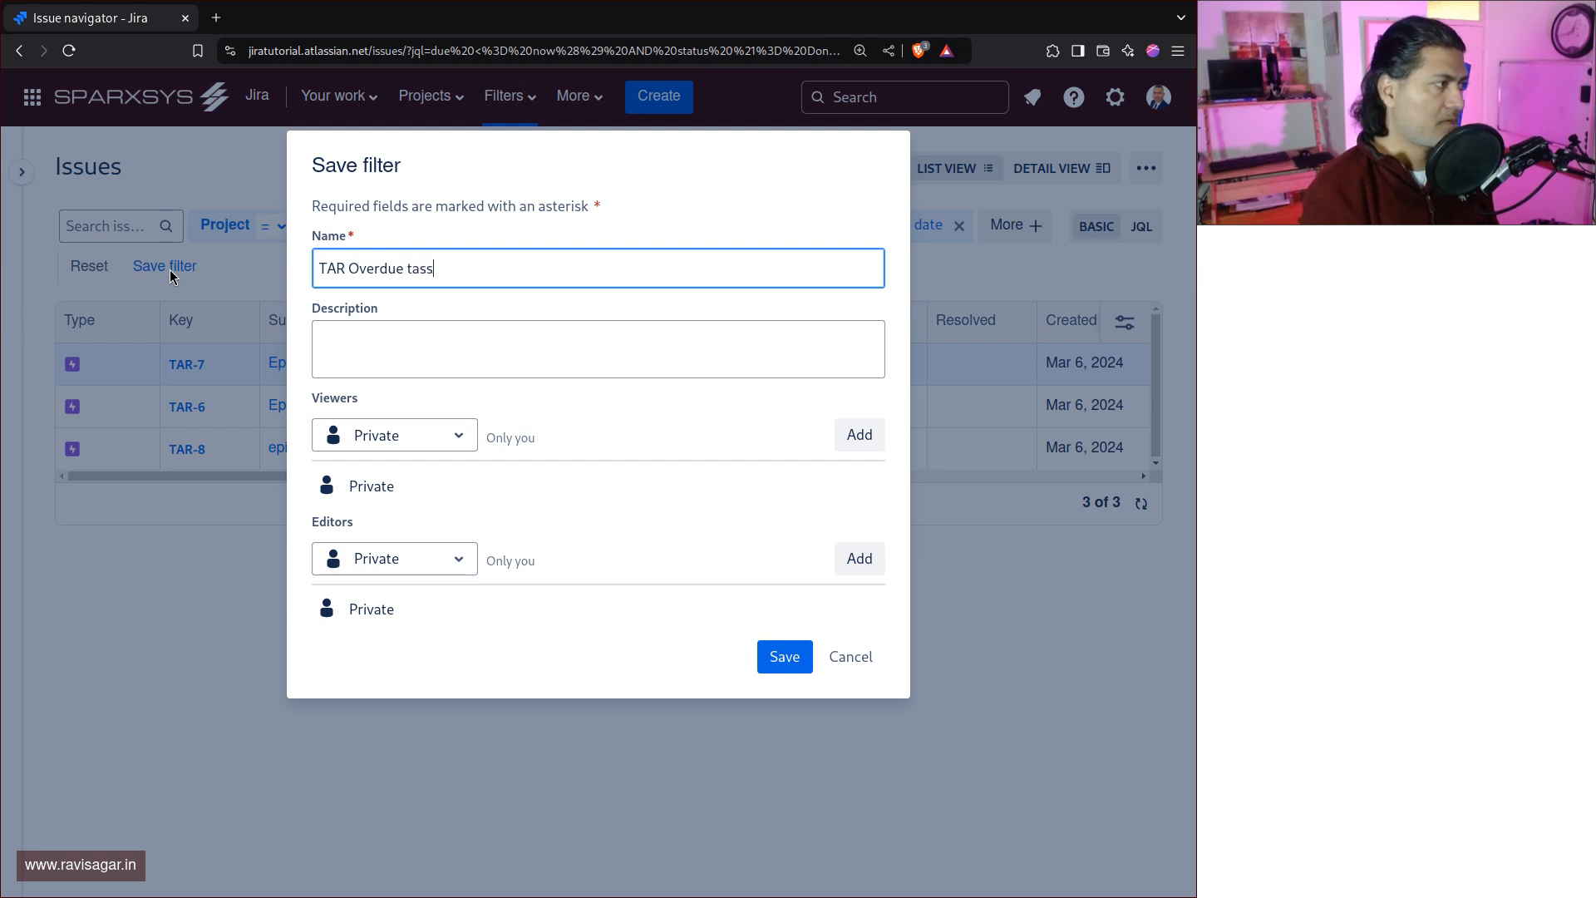
key(BackSpace)
text(ks)
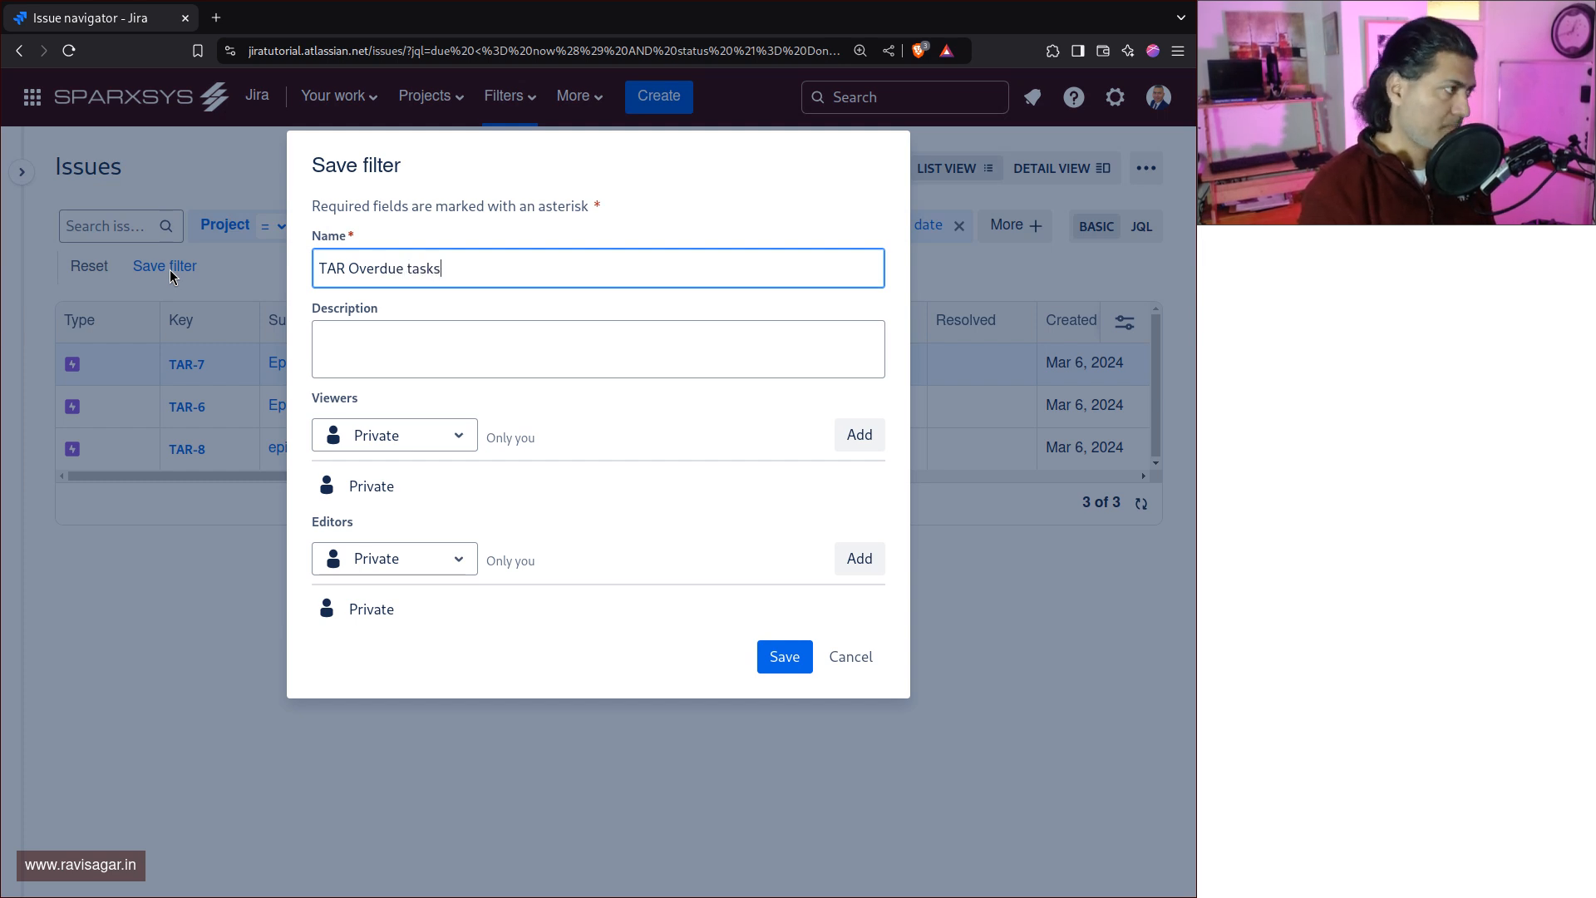
Share the filter's viewing rights with all roles of the Target Company Managed project and save the filter.
click(390, 447)
click(379, 485)
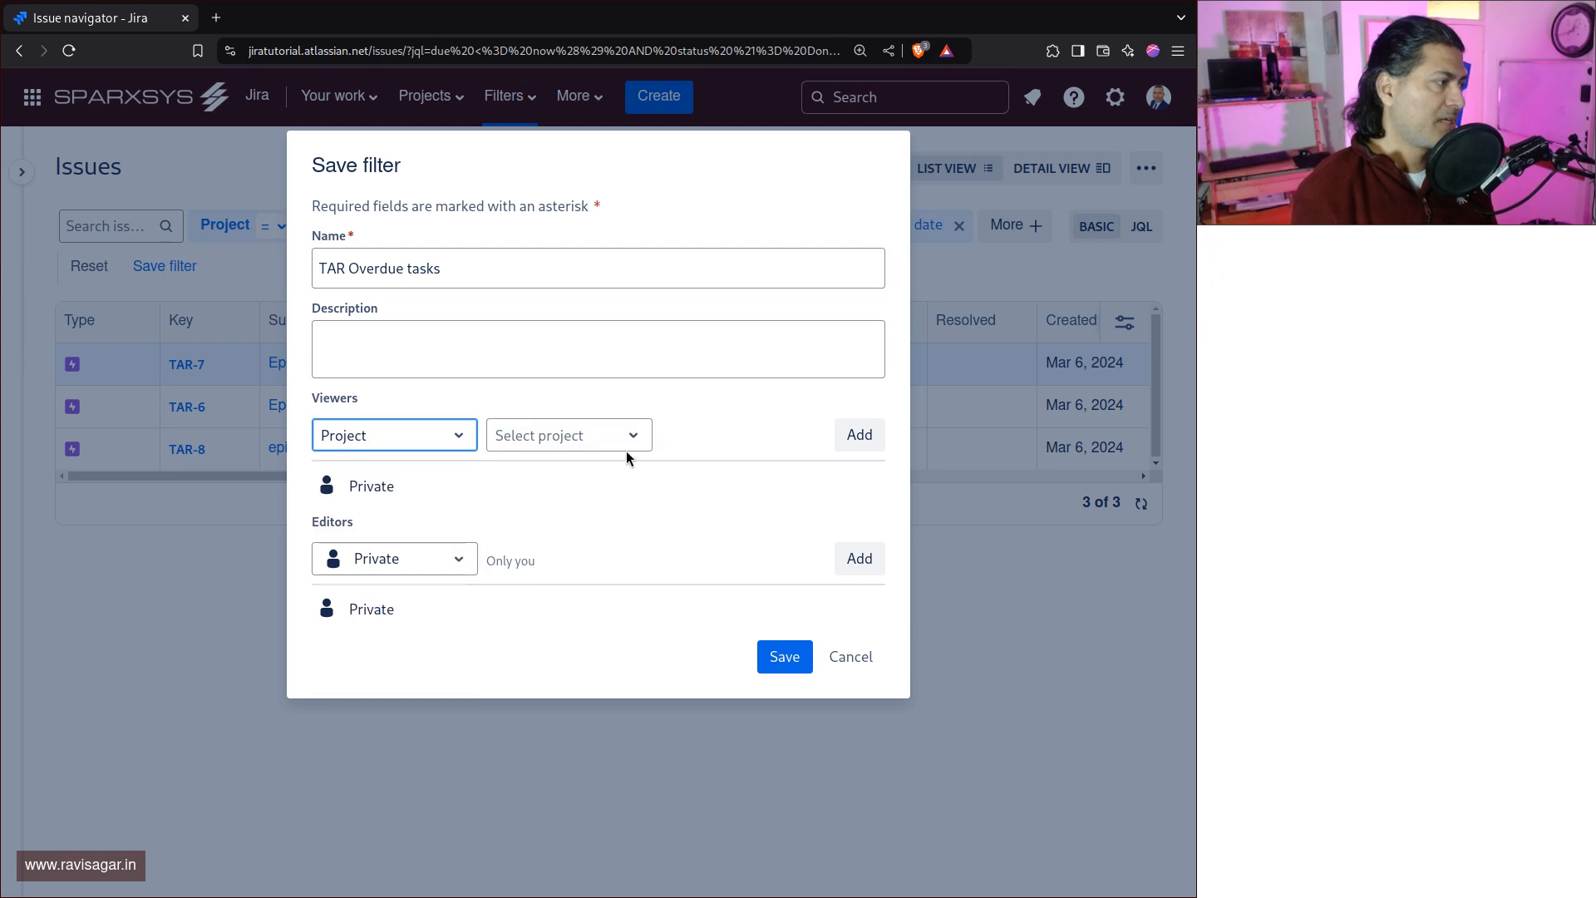
click(625, 436)
text(TAR)
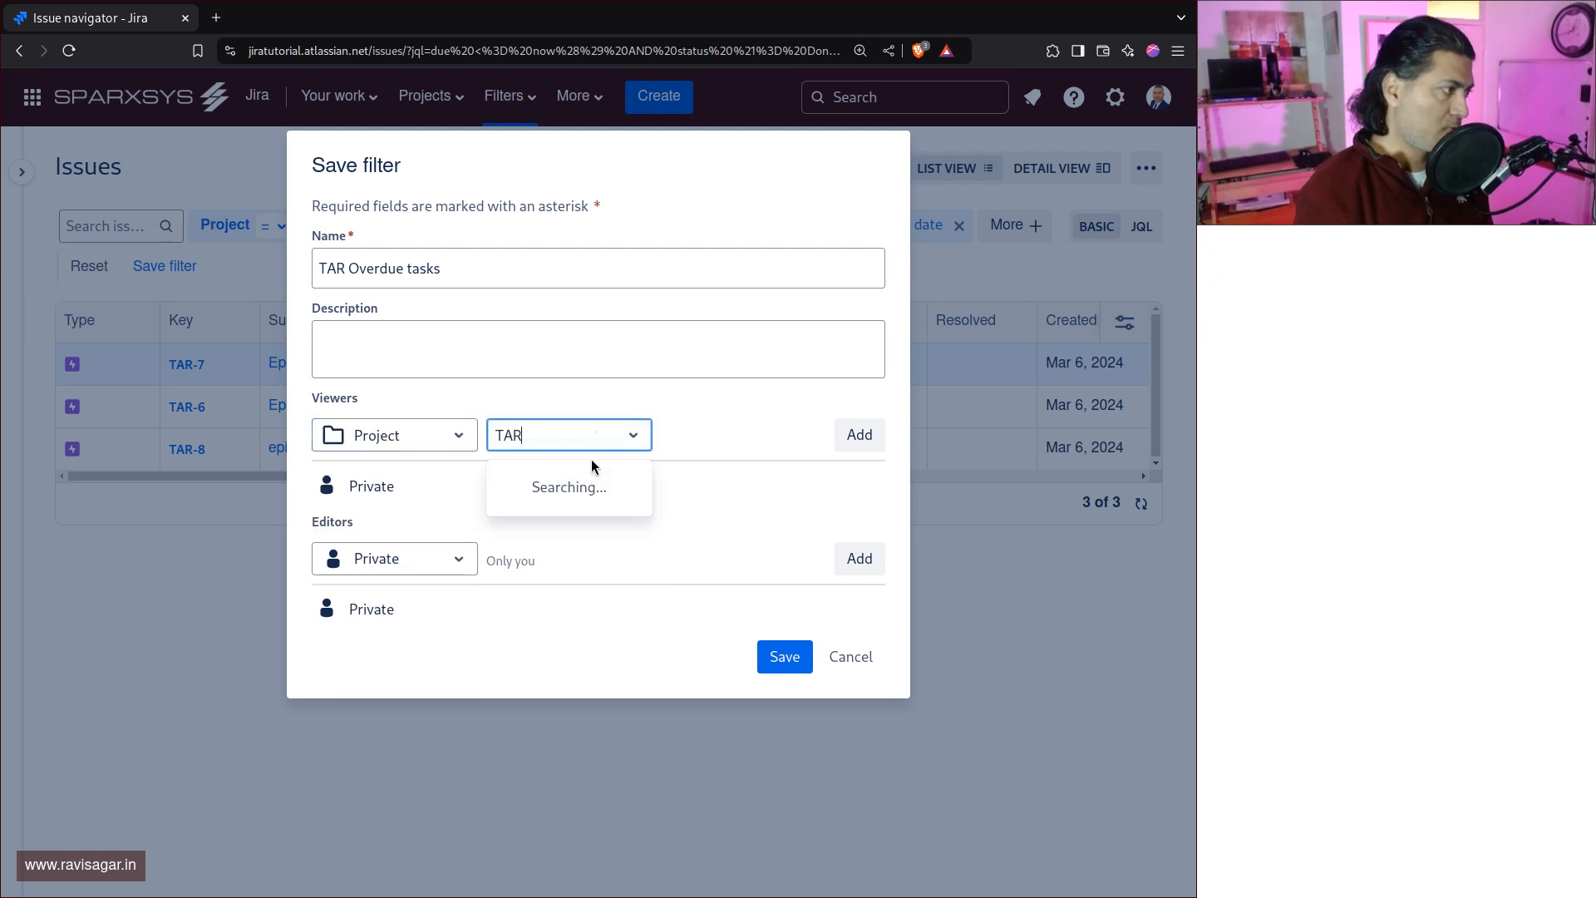
click(581, 489)
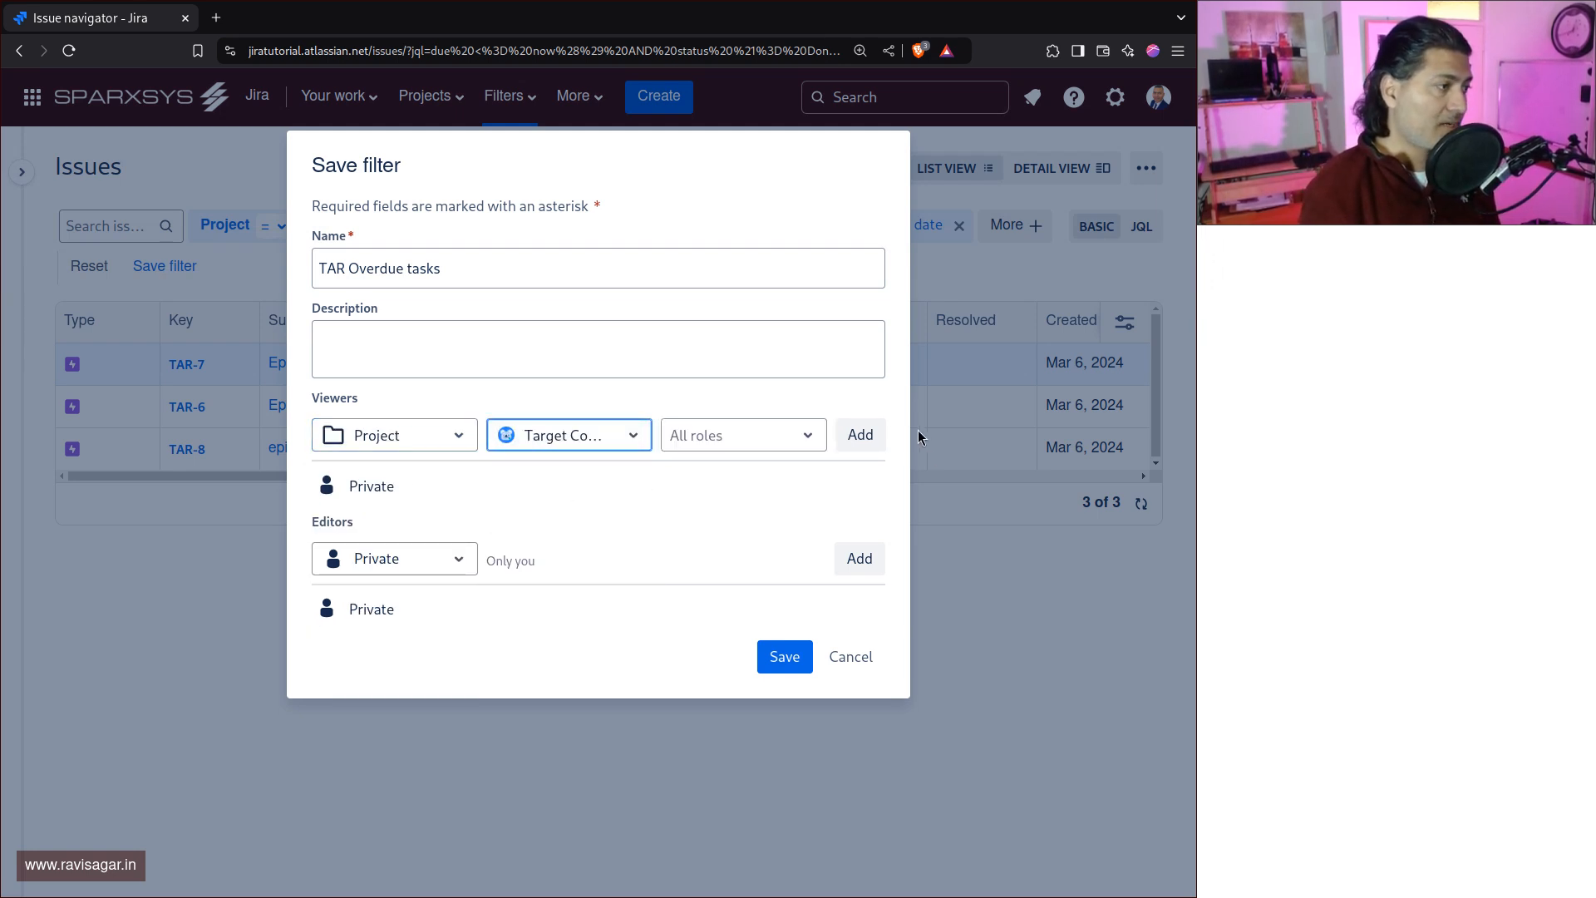
click(861, 436)
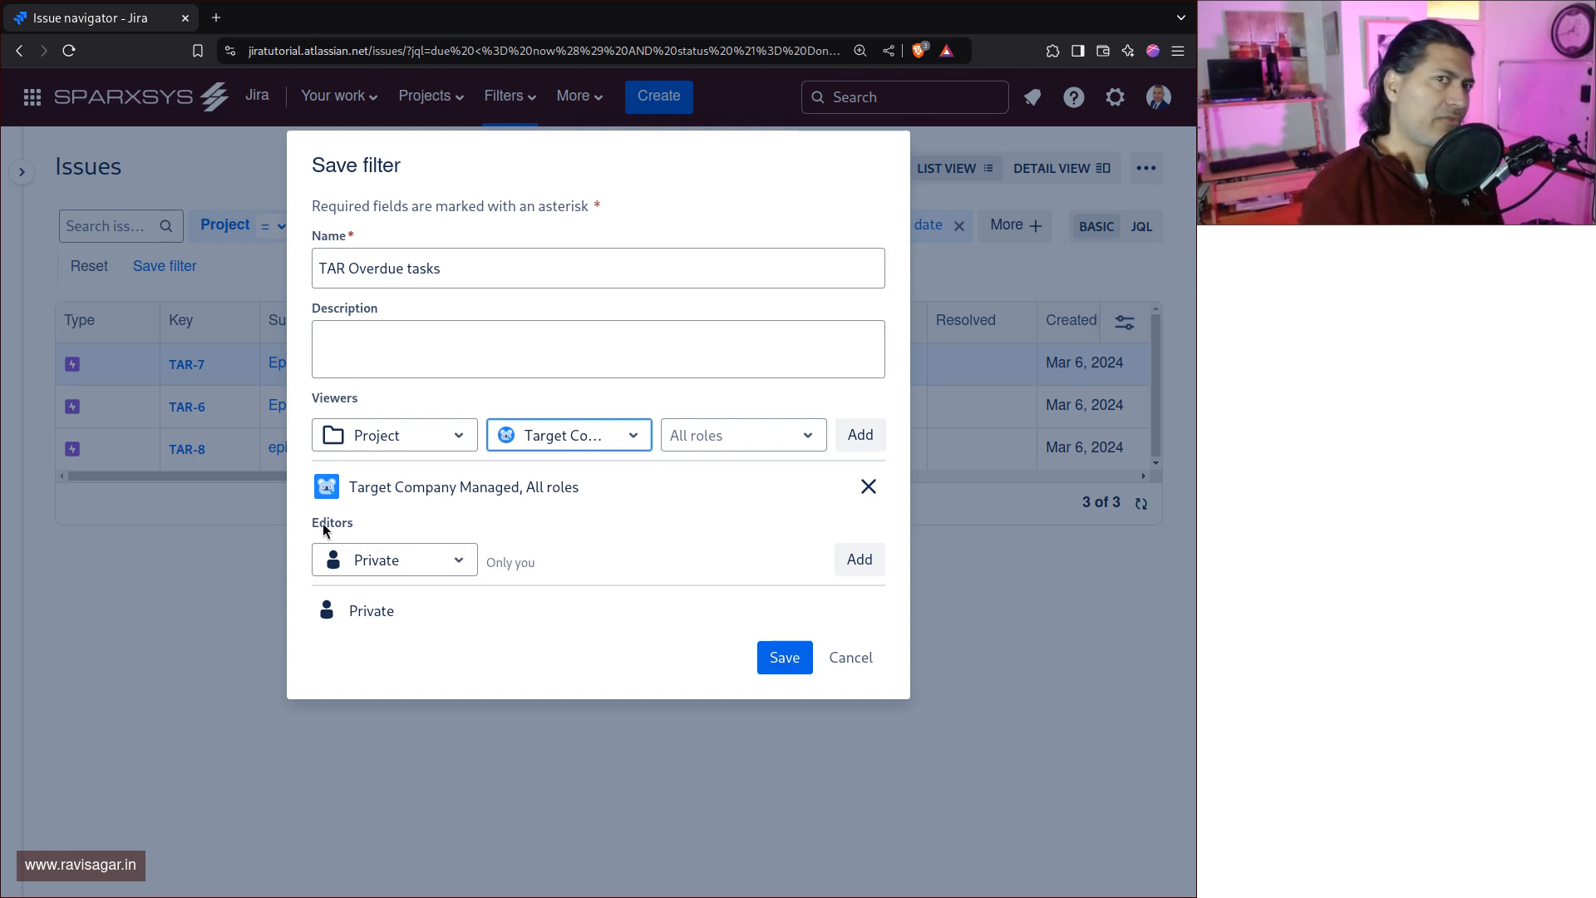
click(773, 661)
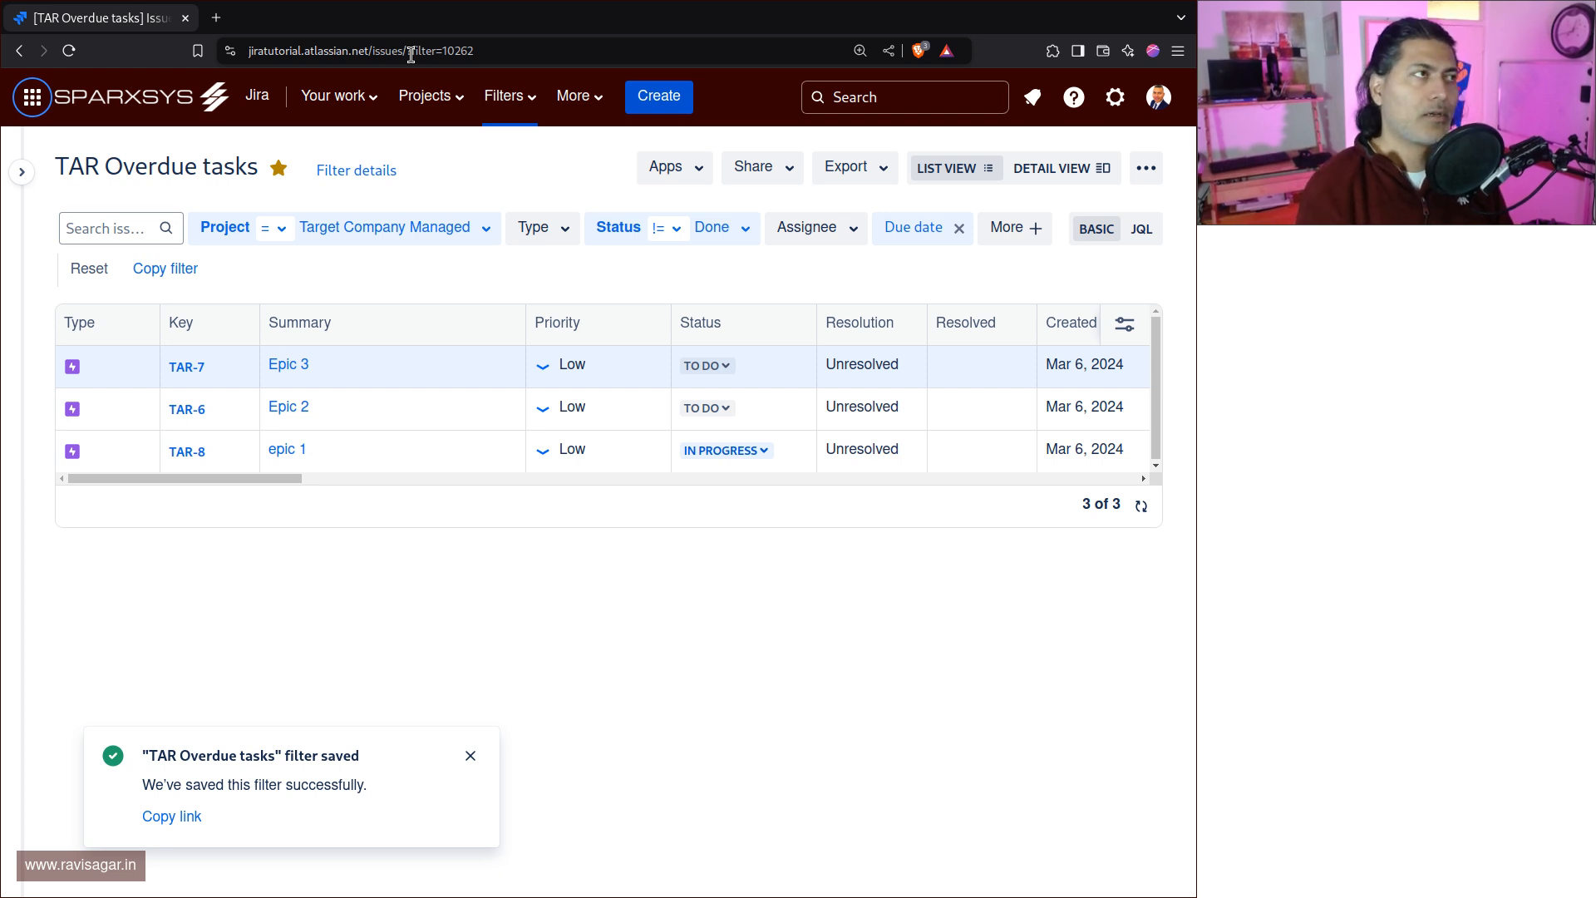
Start a subscription for the TAR Overdue tasks filter and look through the recipient groups, keeping Personal Subscription.
click(356, 176)
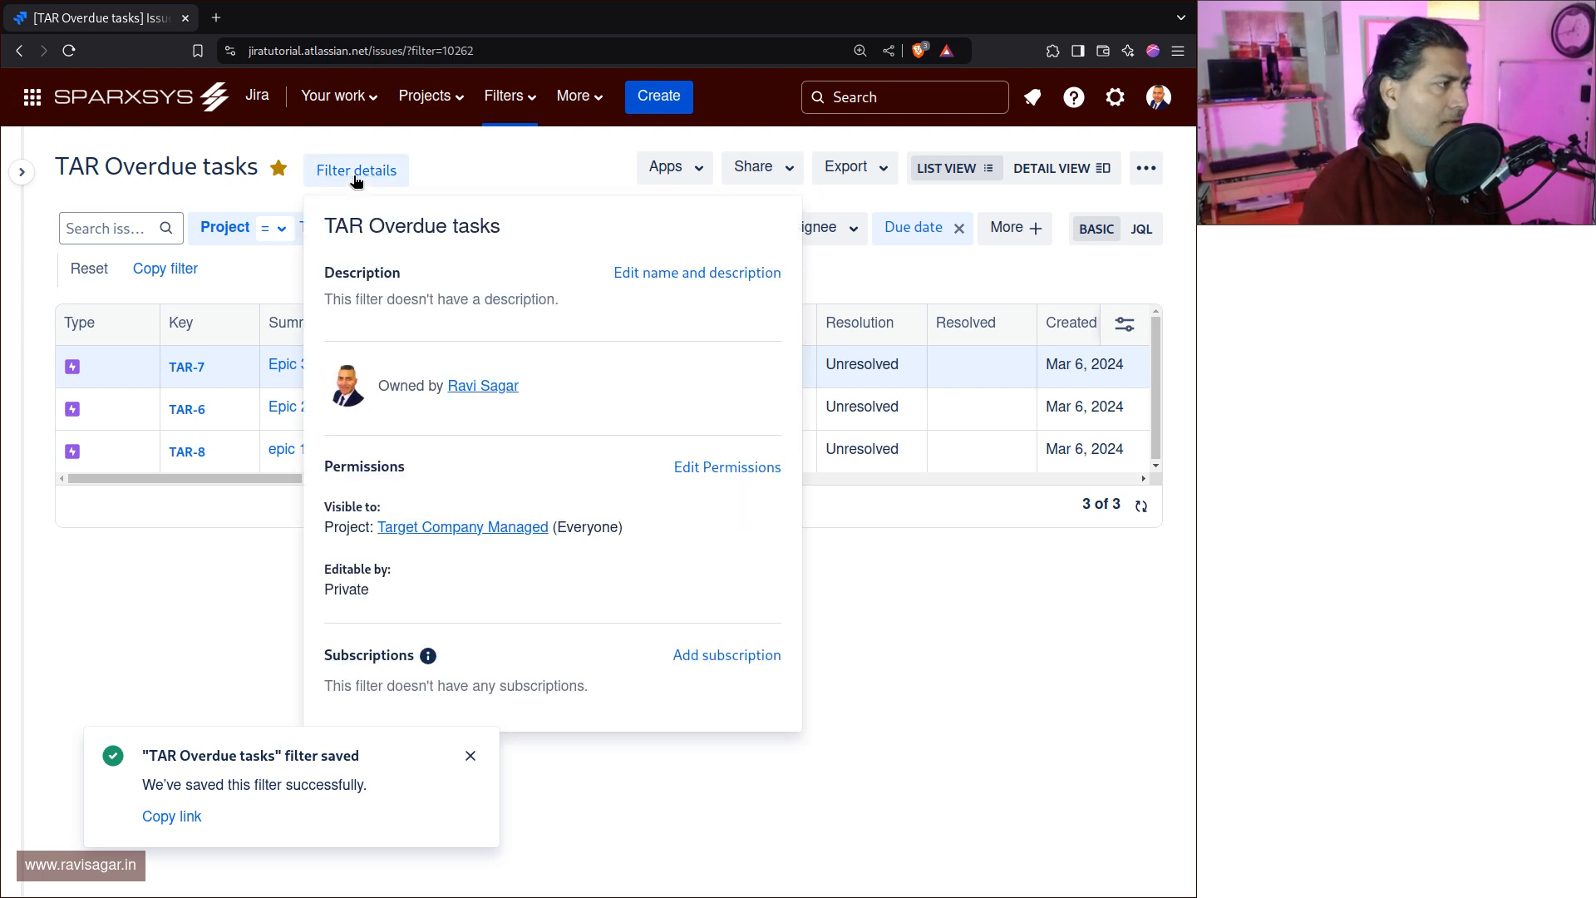
click(703, 662)
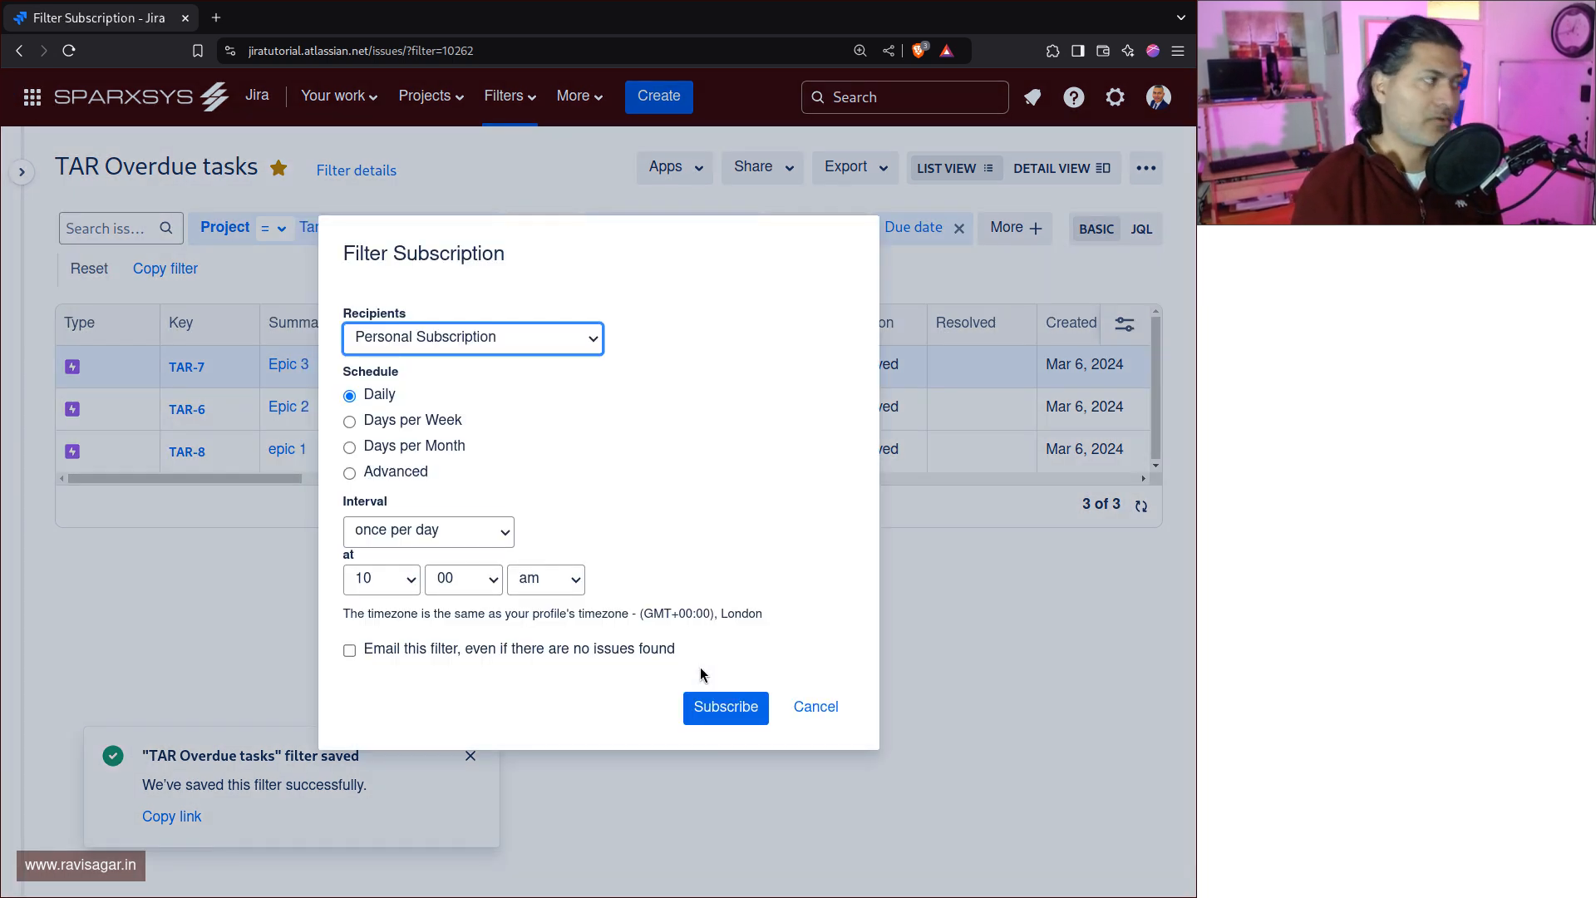
click(514, 346)
scroll(499, 520, down, 3)
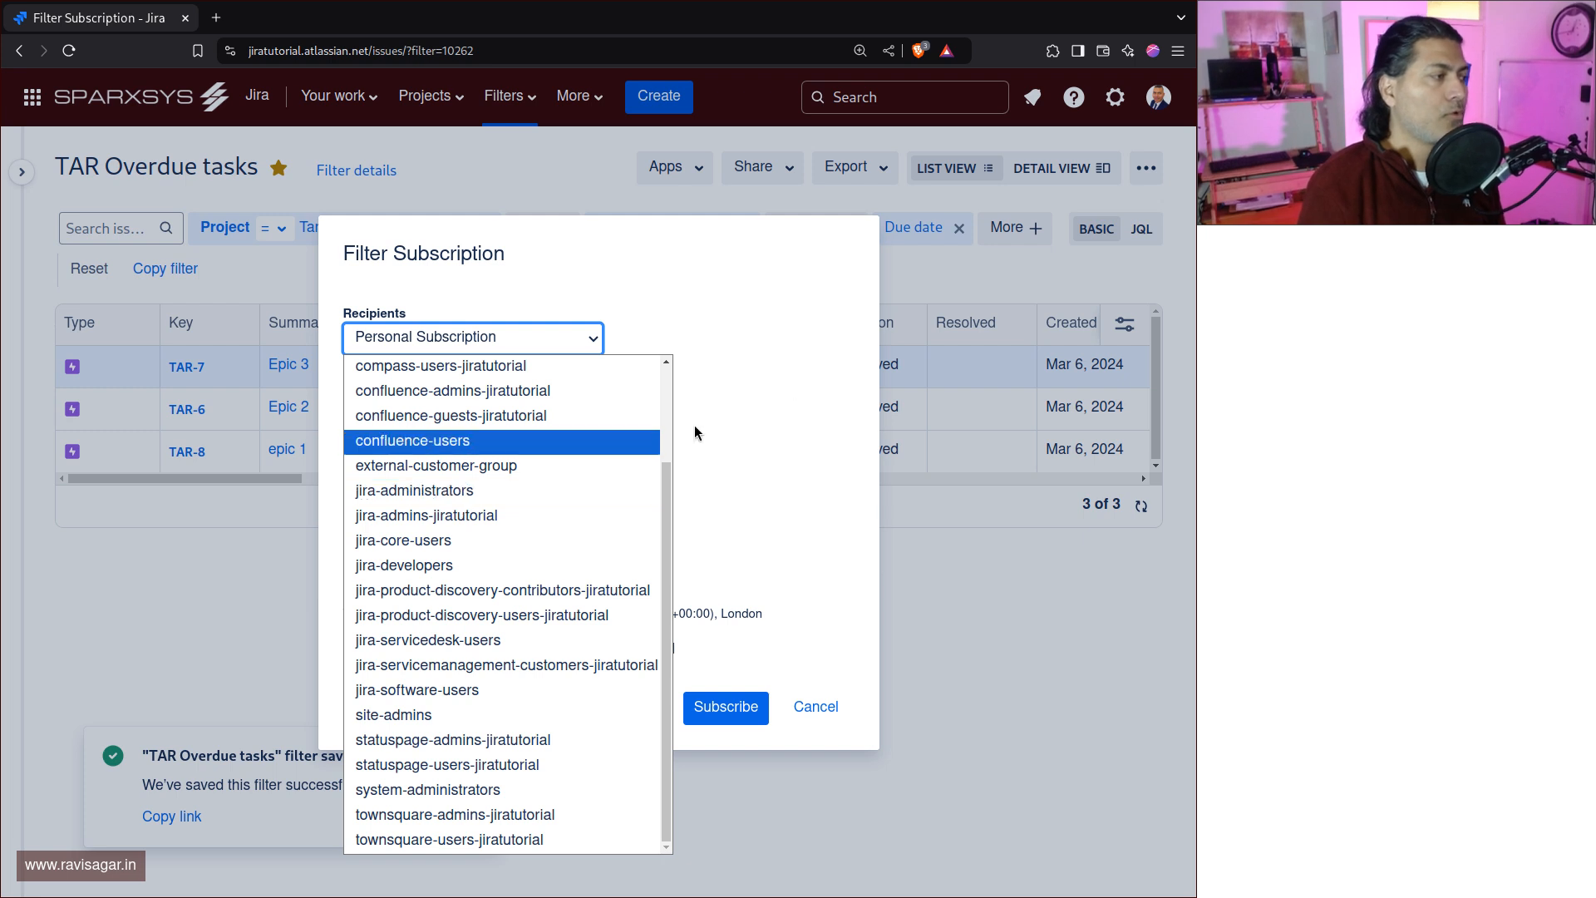
scroll(566, 565, up, 3)
click(734, 307)
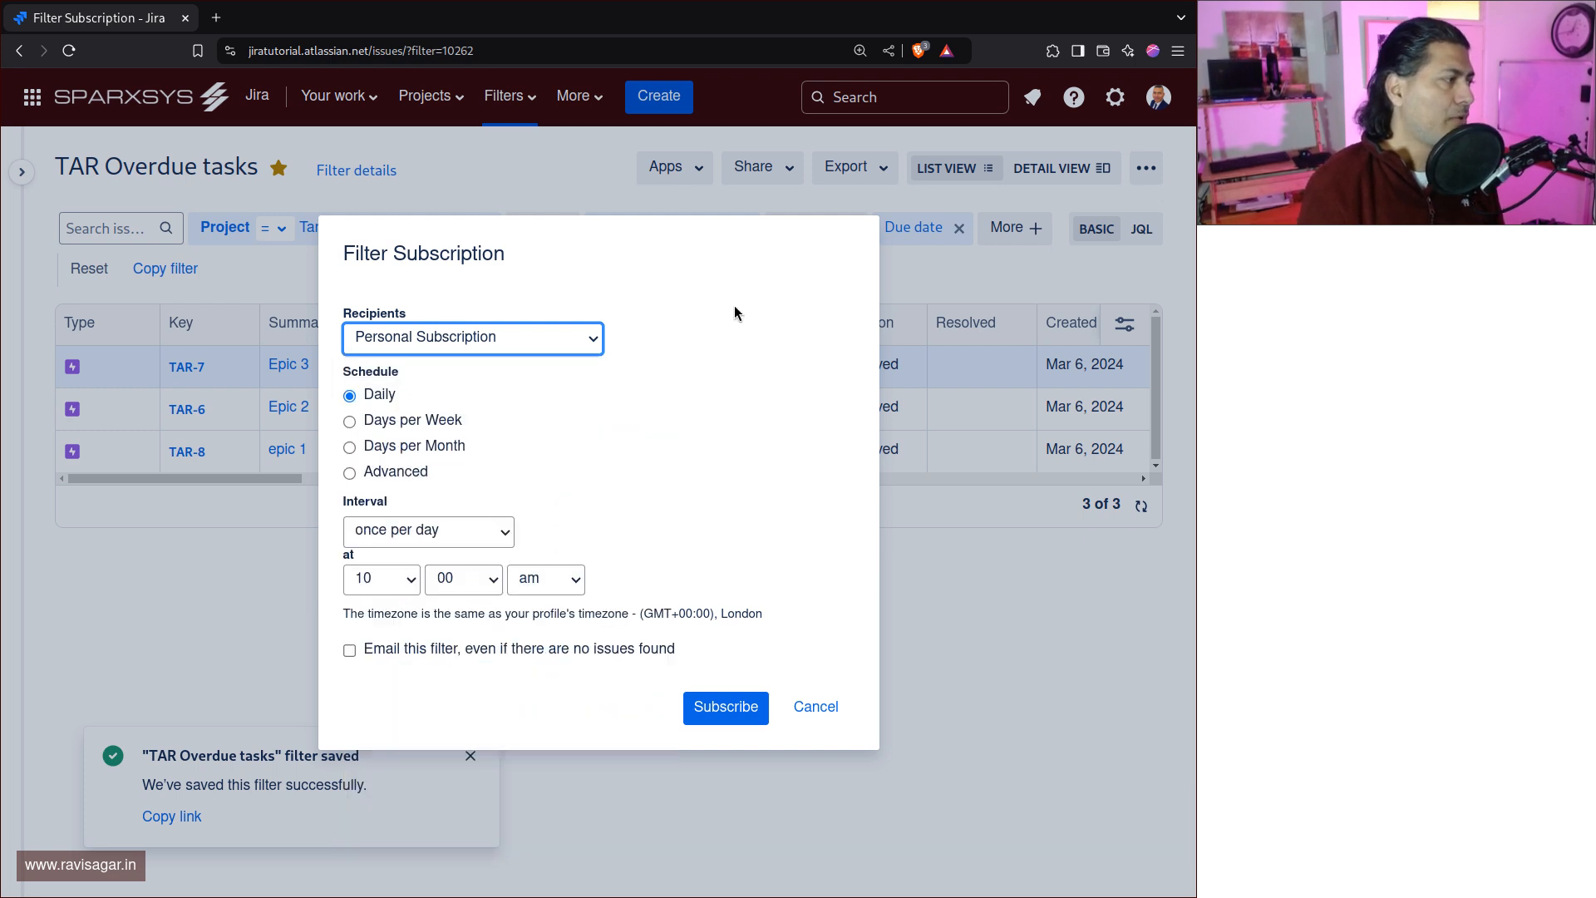
click(461, 344)
scroll(428, 534, down, 3)
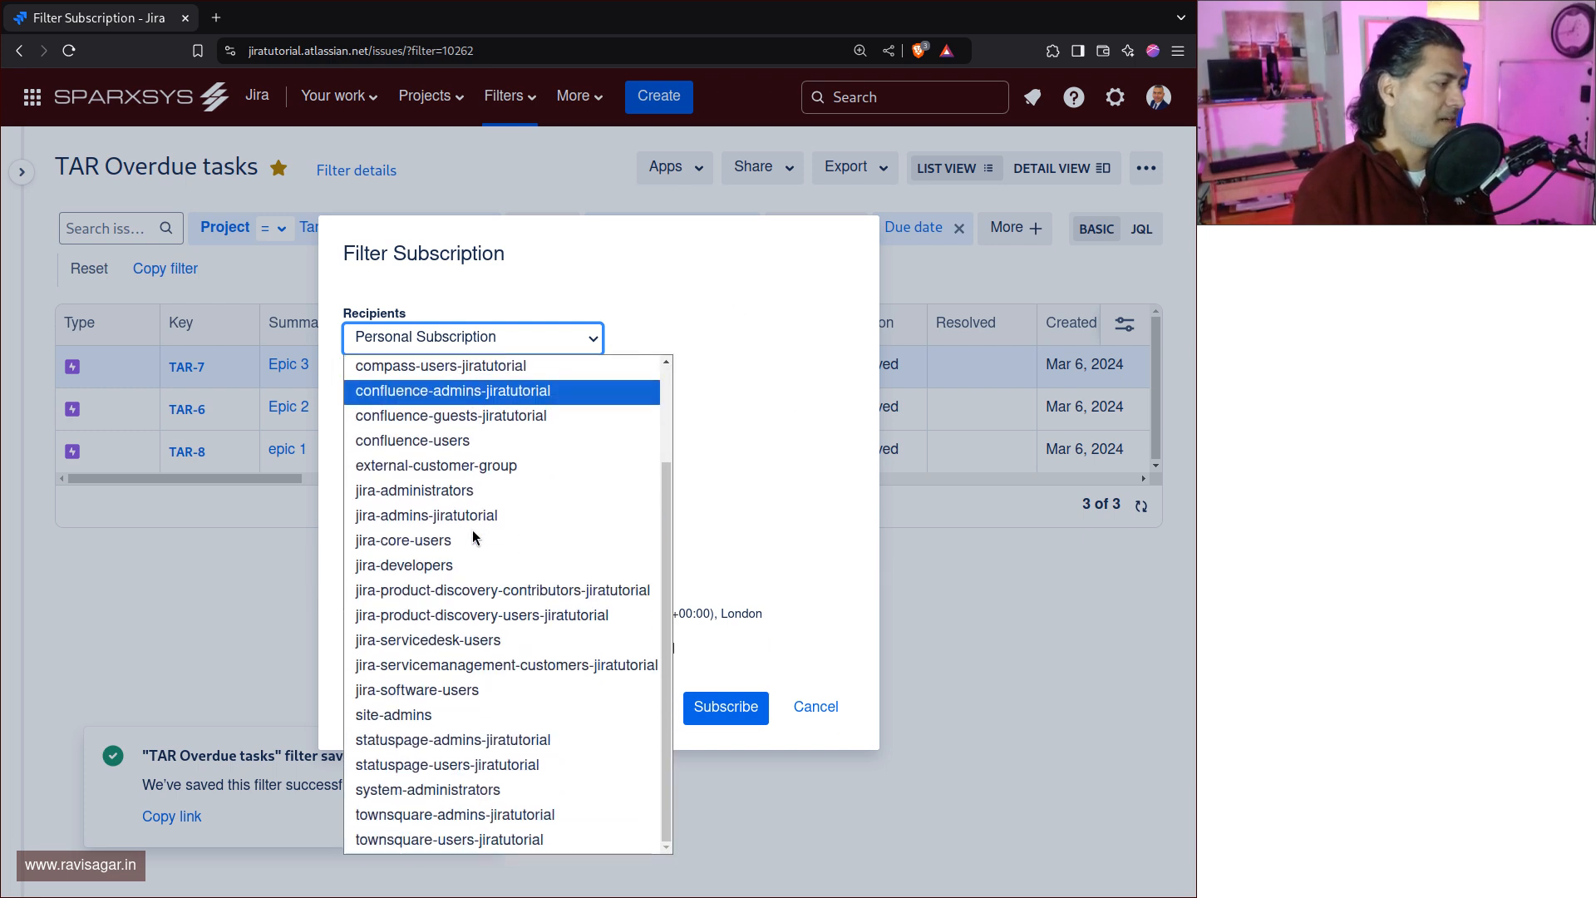
scroll(428, 534, up, 3)
click(594, 339)
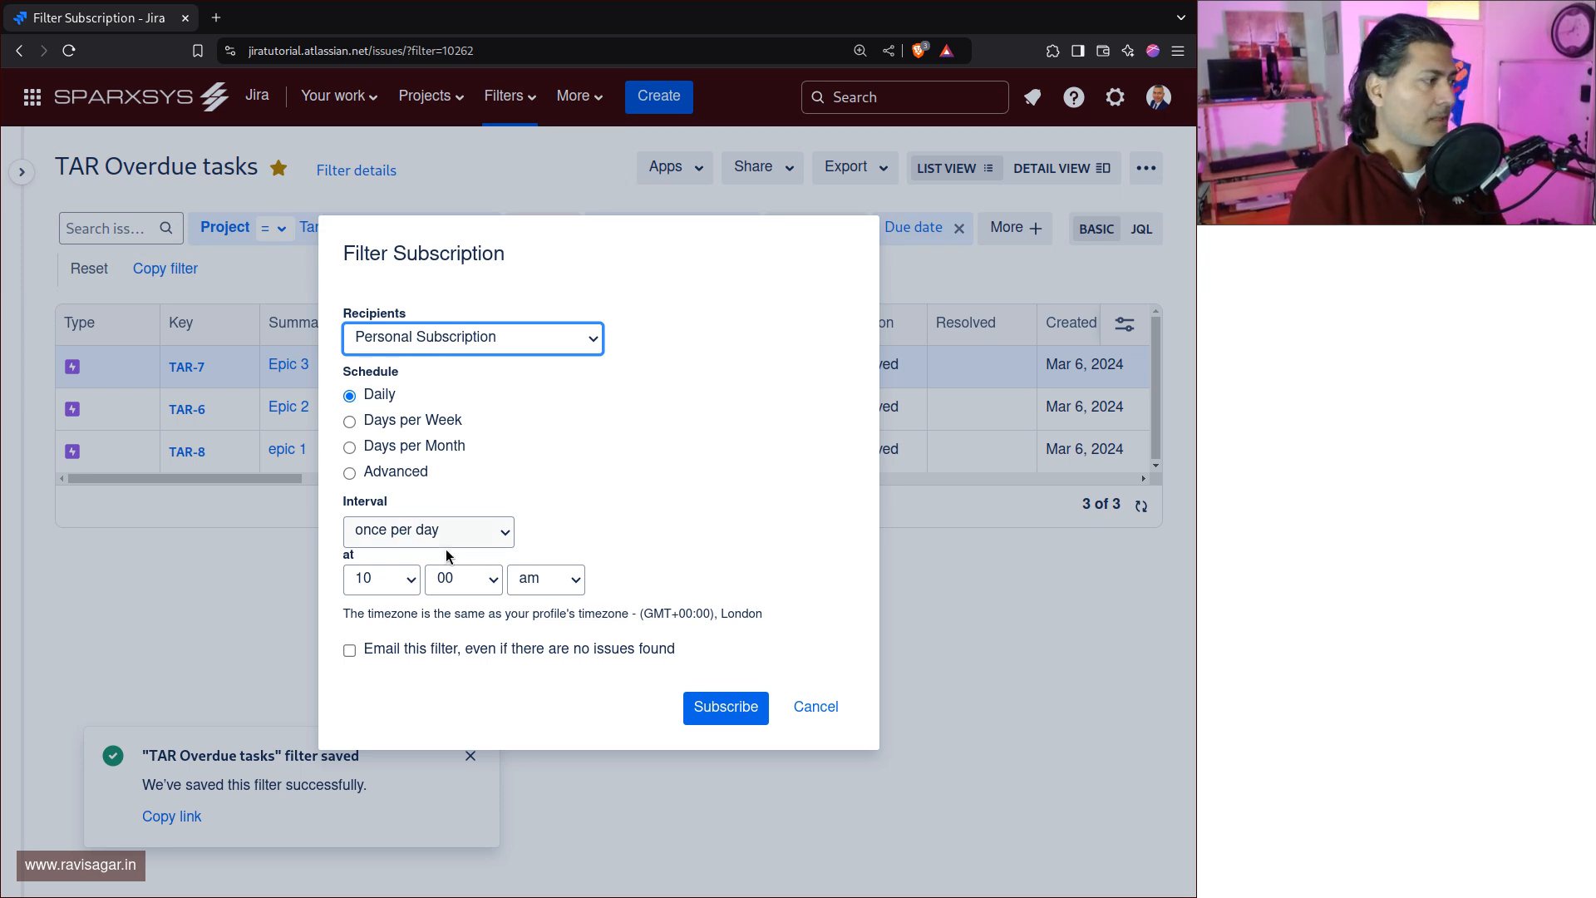
Set the daily sending time to 9:00 am and create the personal subscription.
click(397, 587)
click(367, 811)
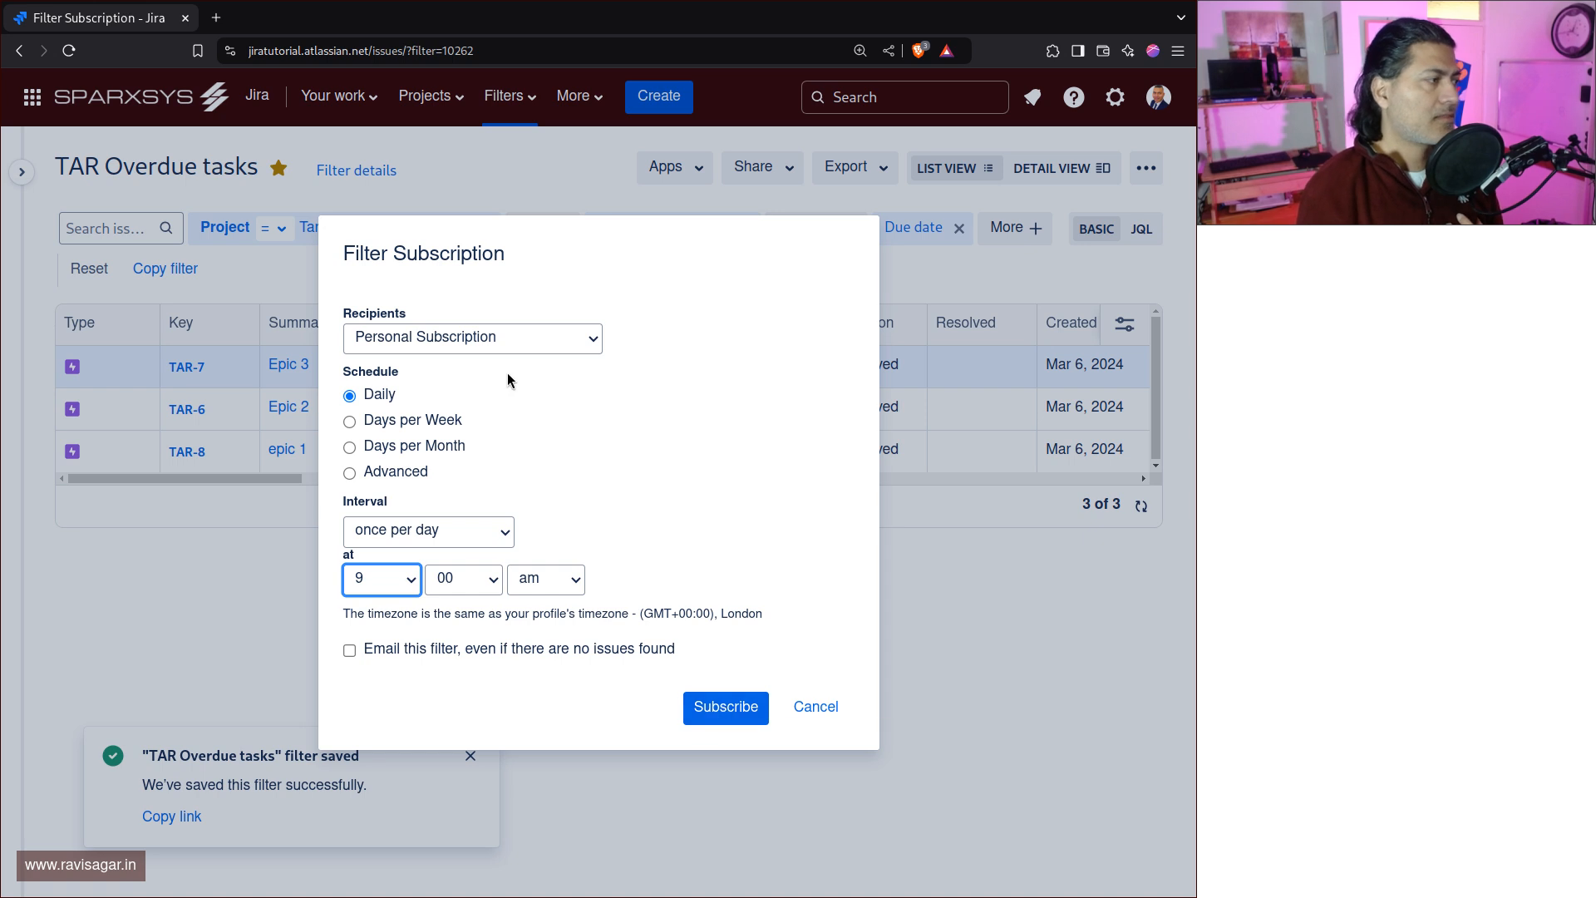
click(495, 337)
click(801, 296)
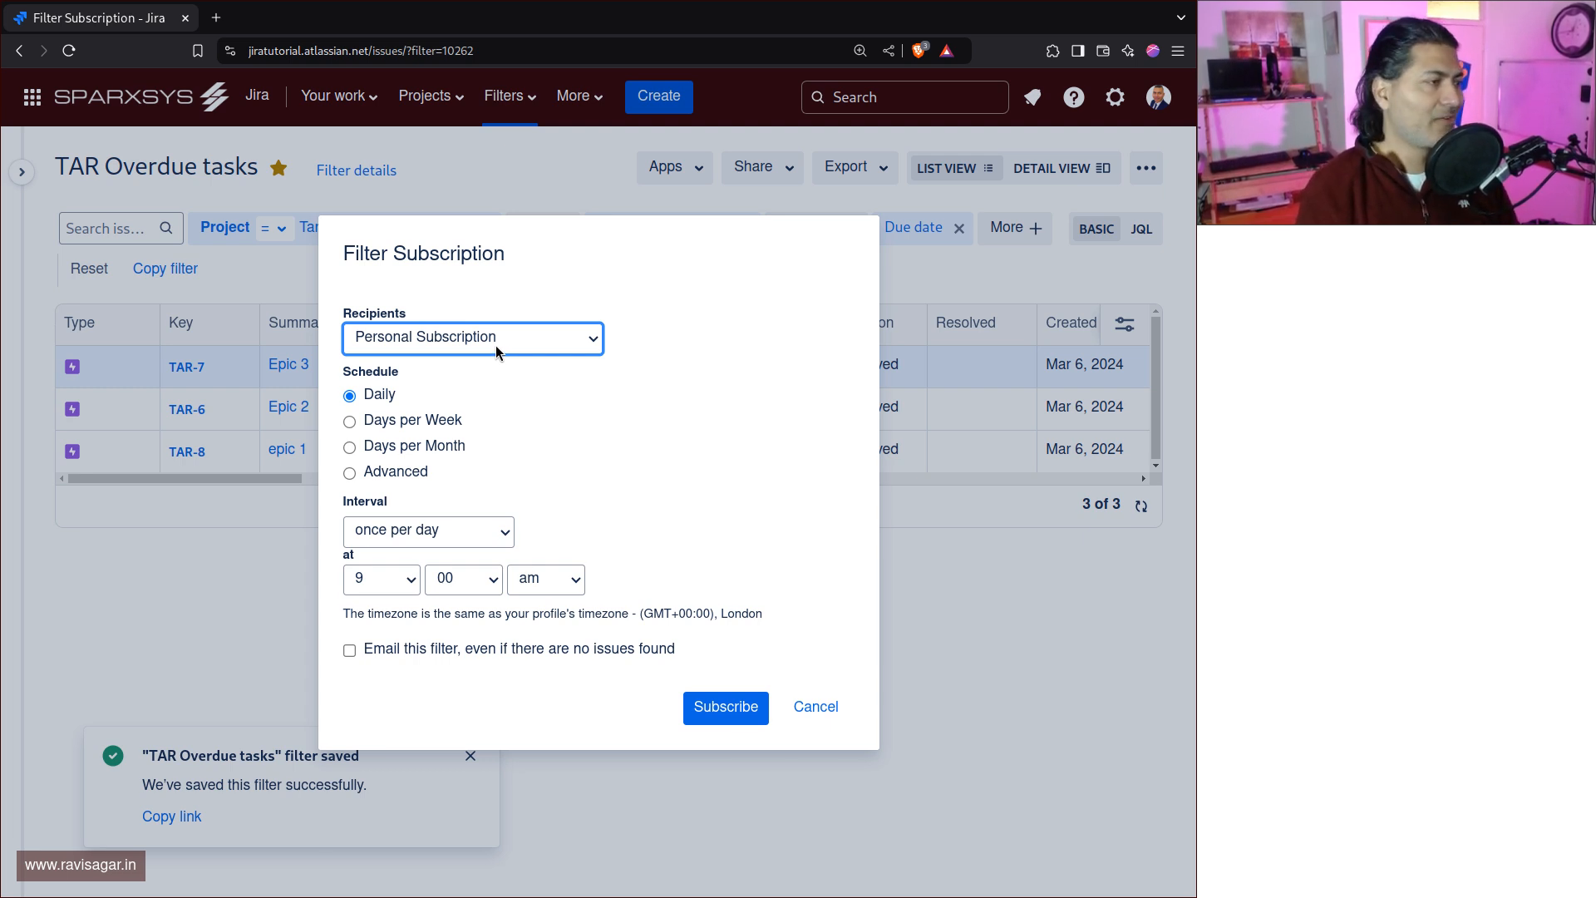
click(724, 709)
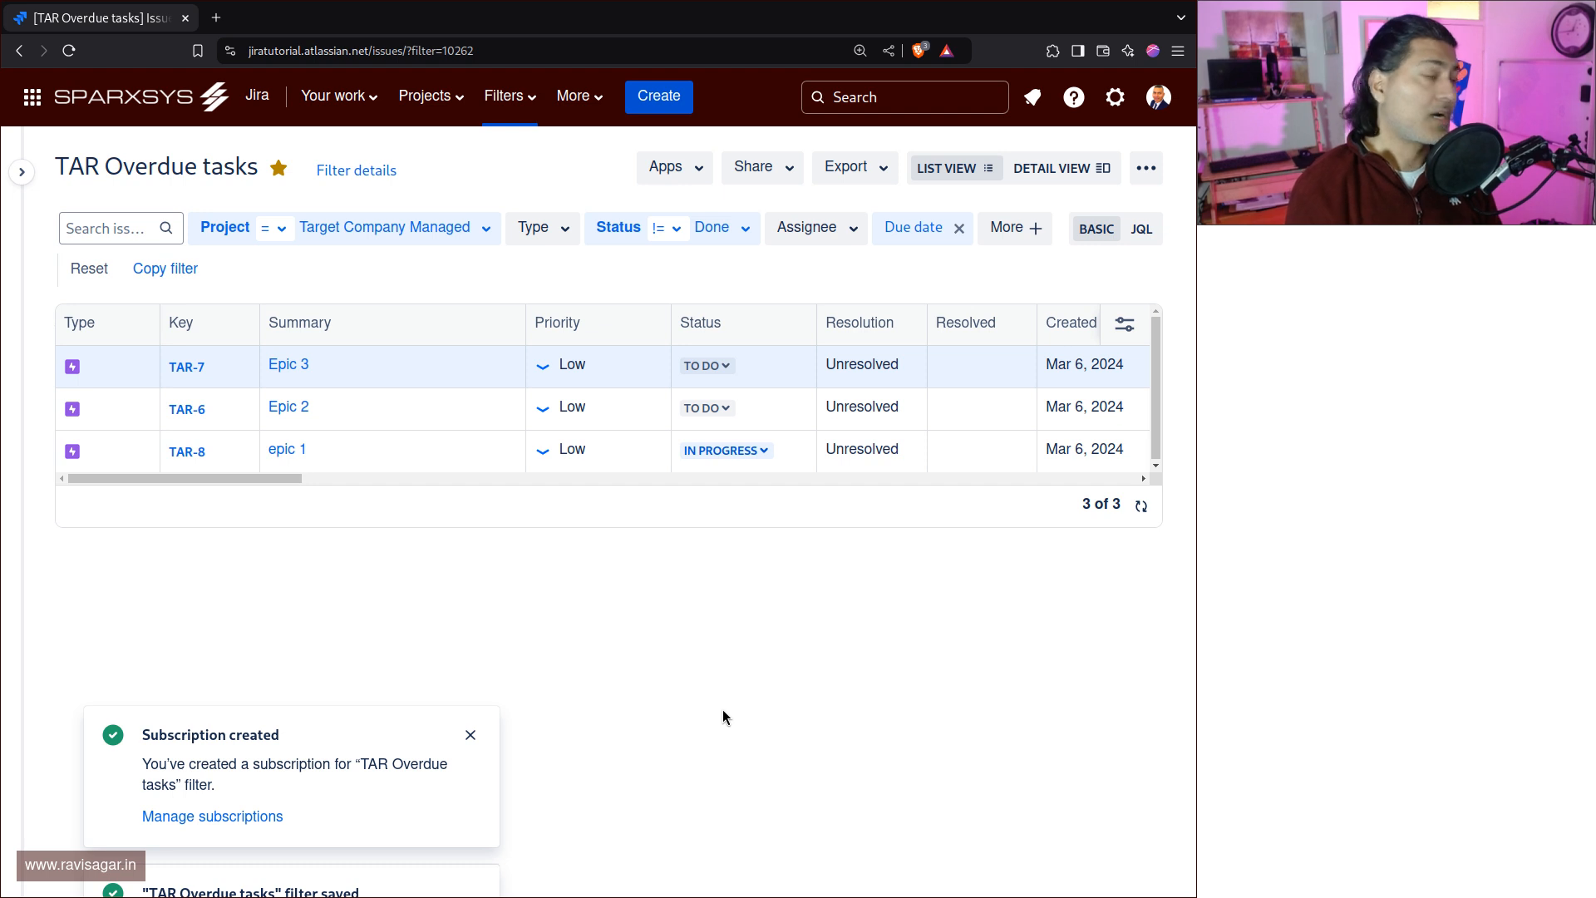
Open the TAR Overdue tasks filter's subscription management page and examine the subscriber, schedule and time zone.
click(209, 816)
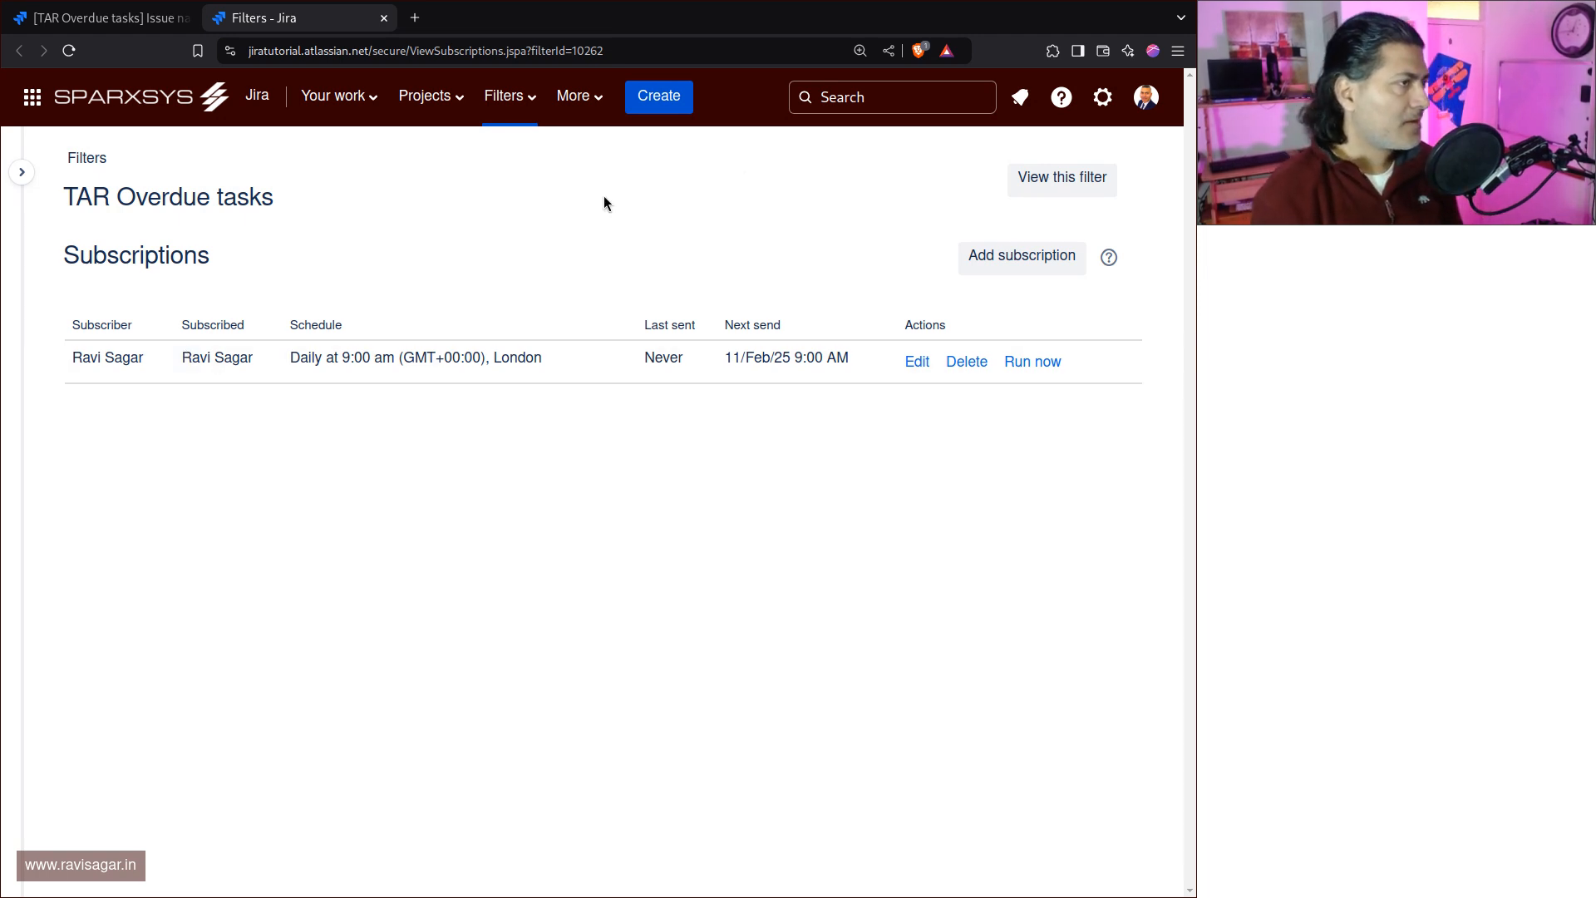
click(67, 19)
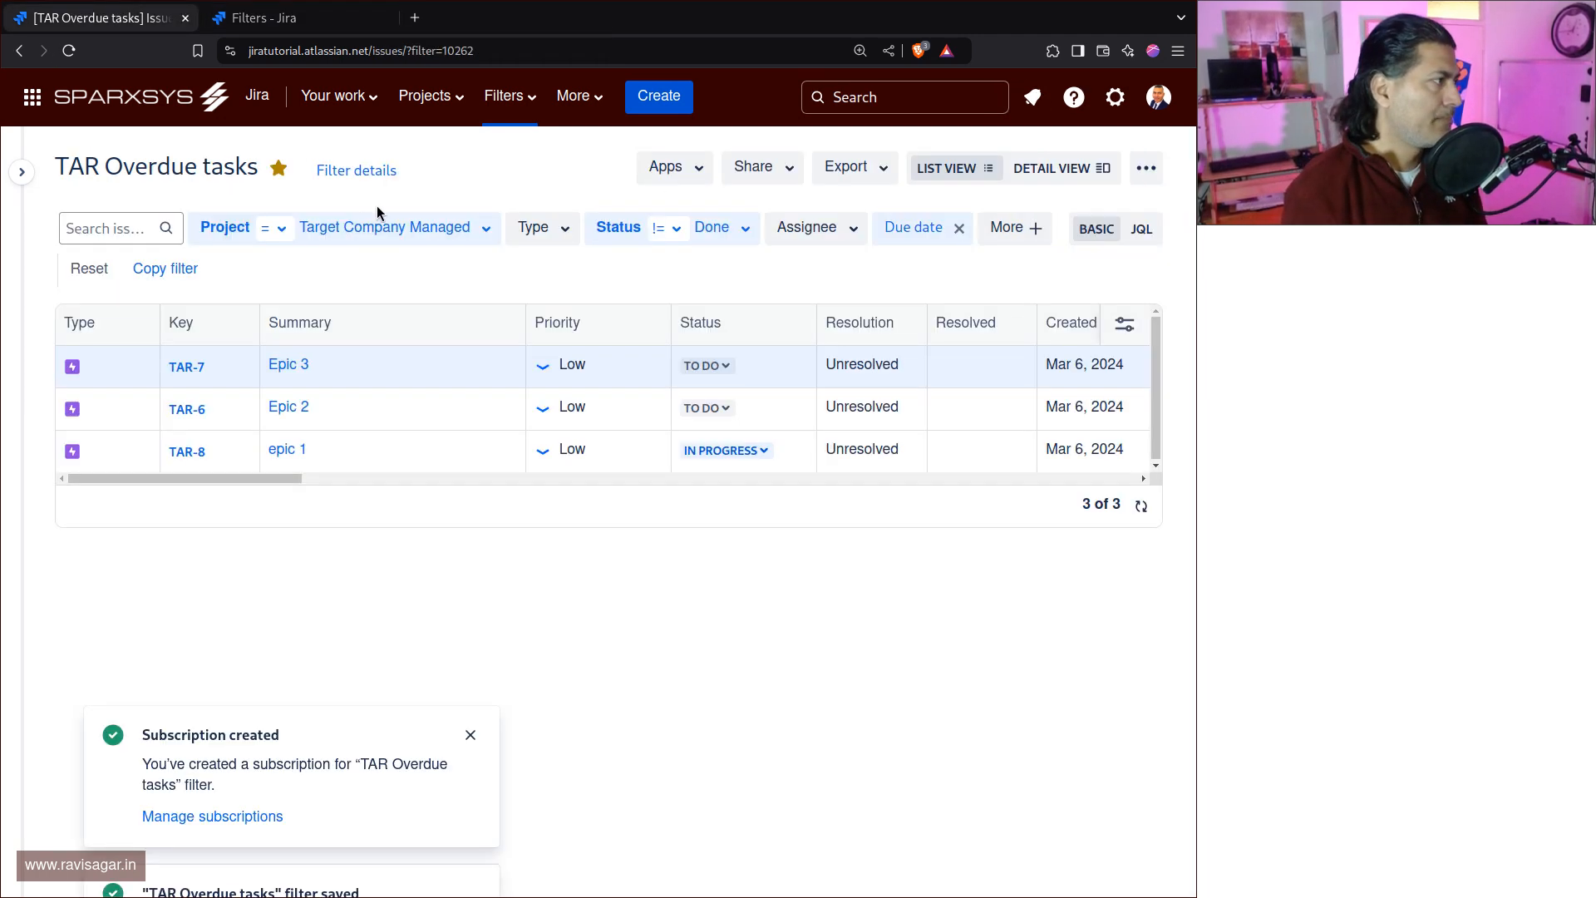
click(353, 171)
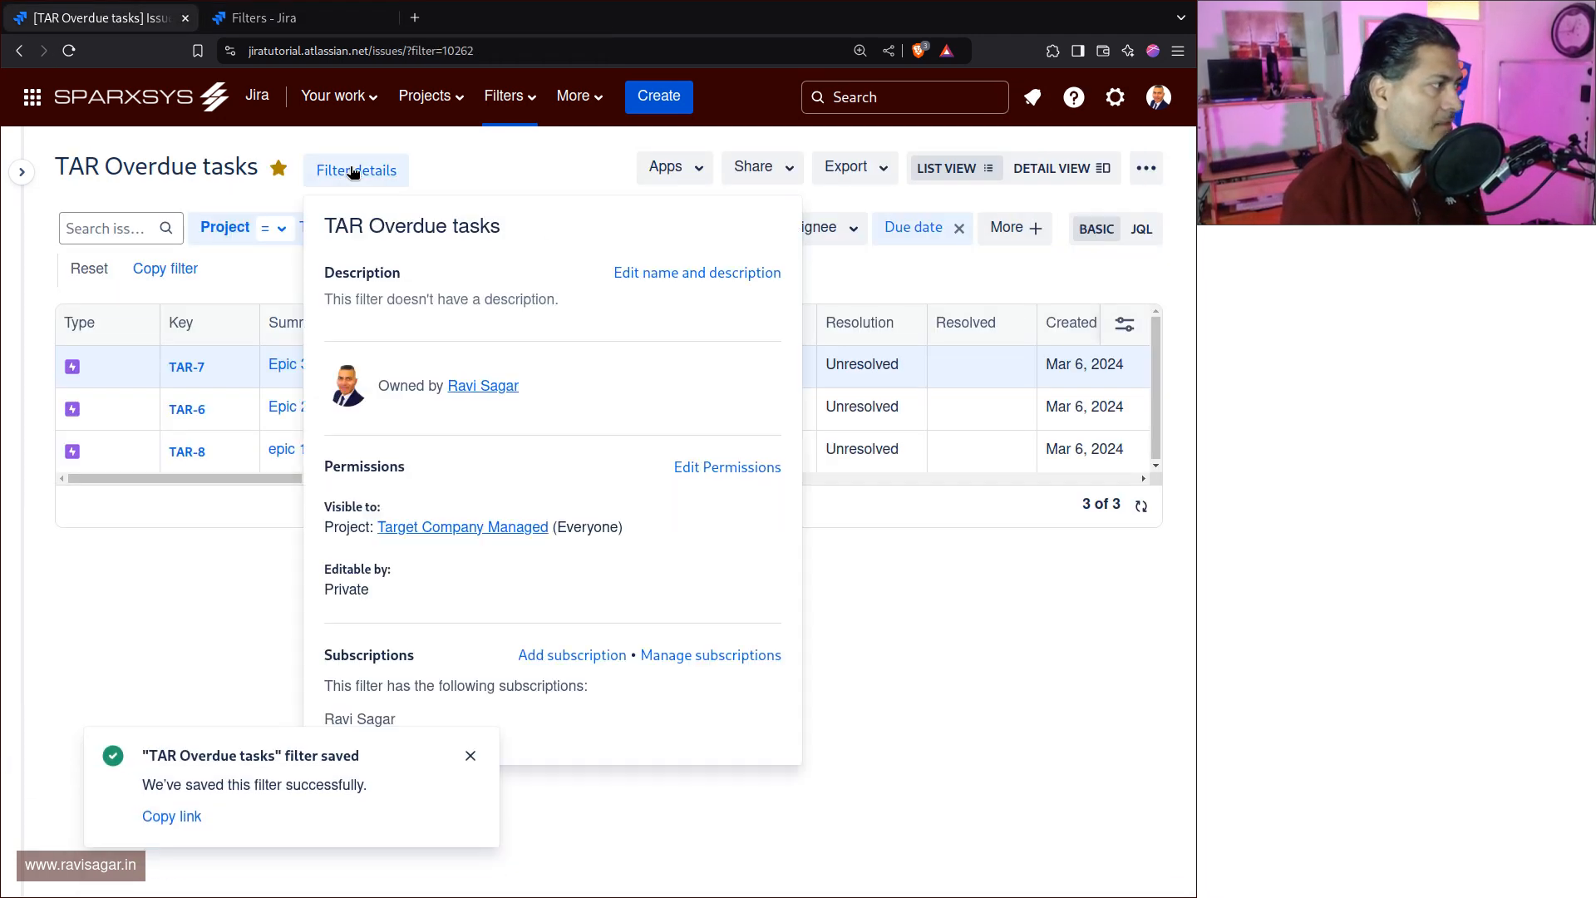
click(690, 656)
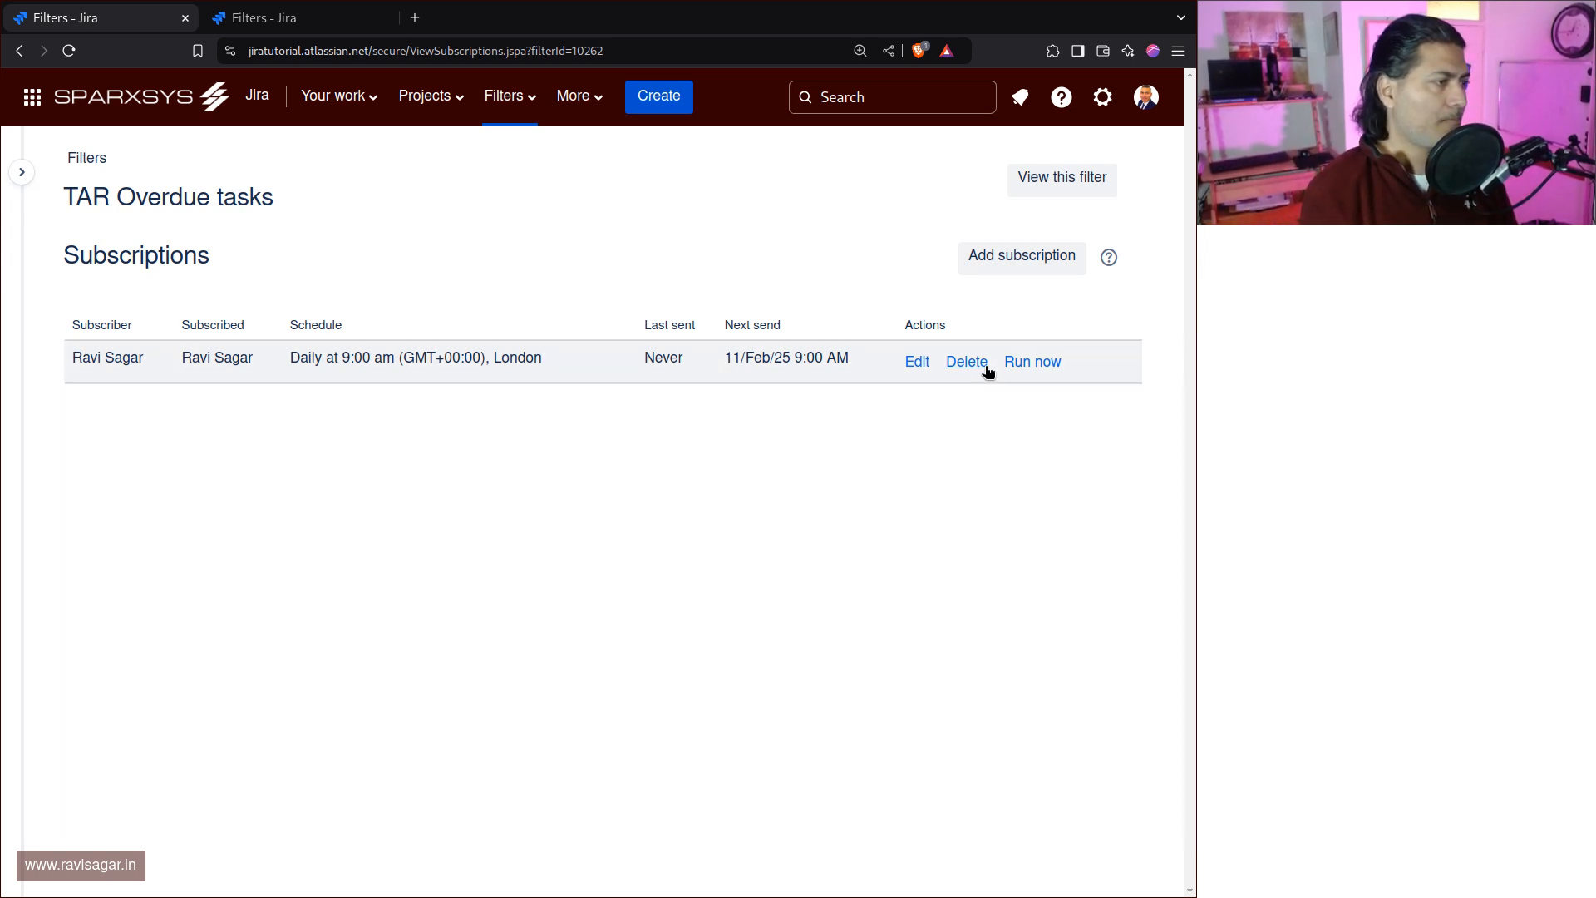
double_click(103, 361)
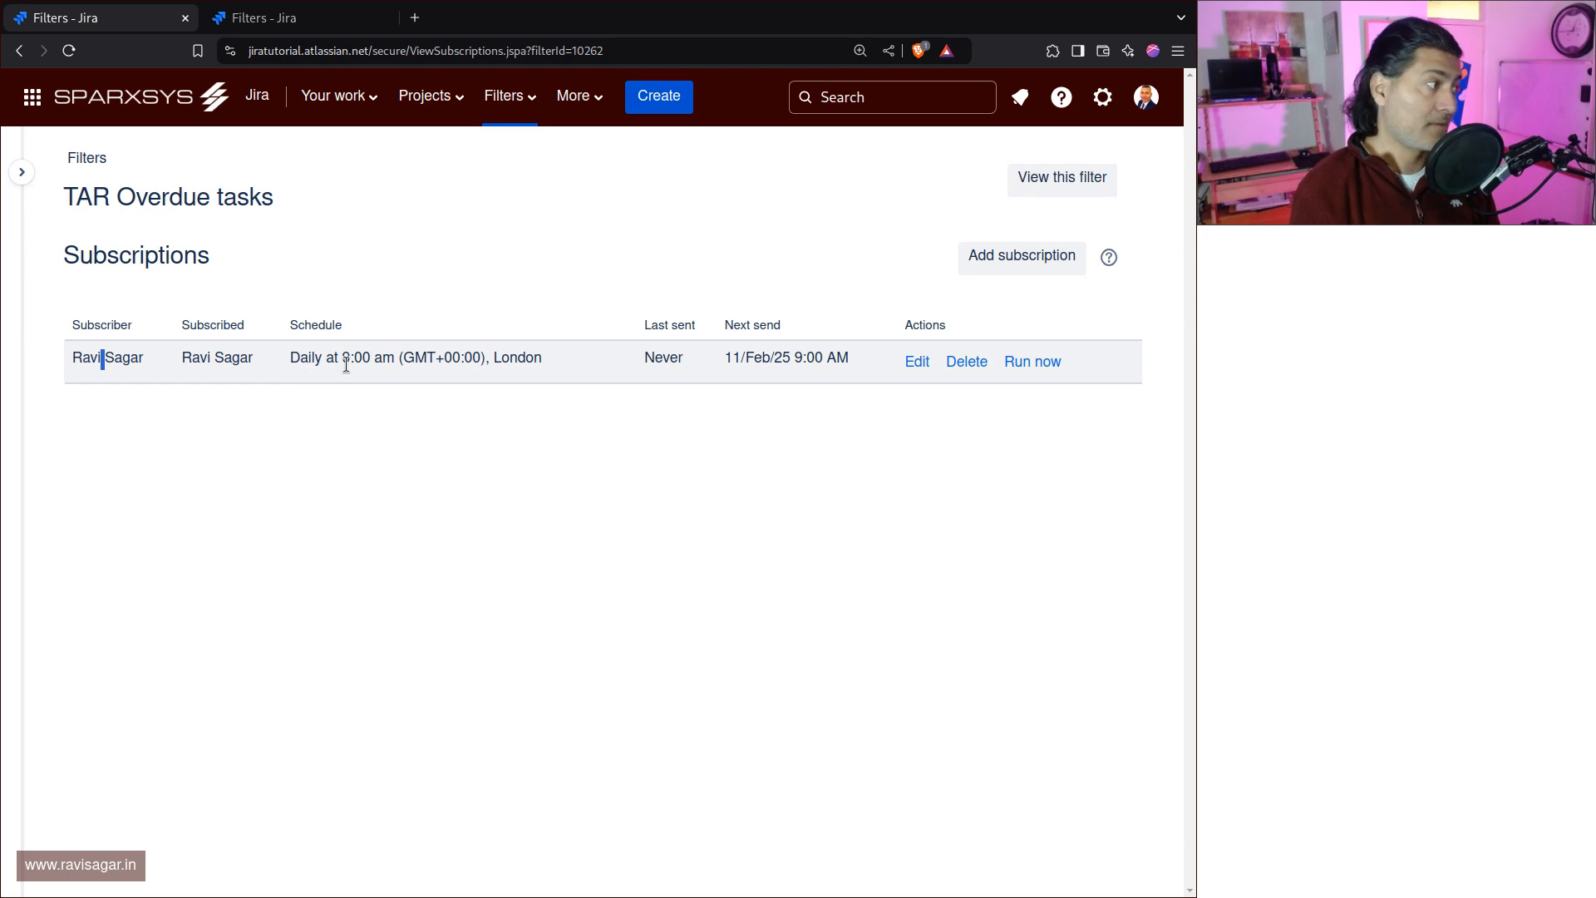
drag(556, 362, 492, 358)
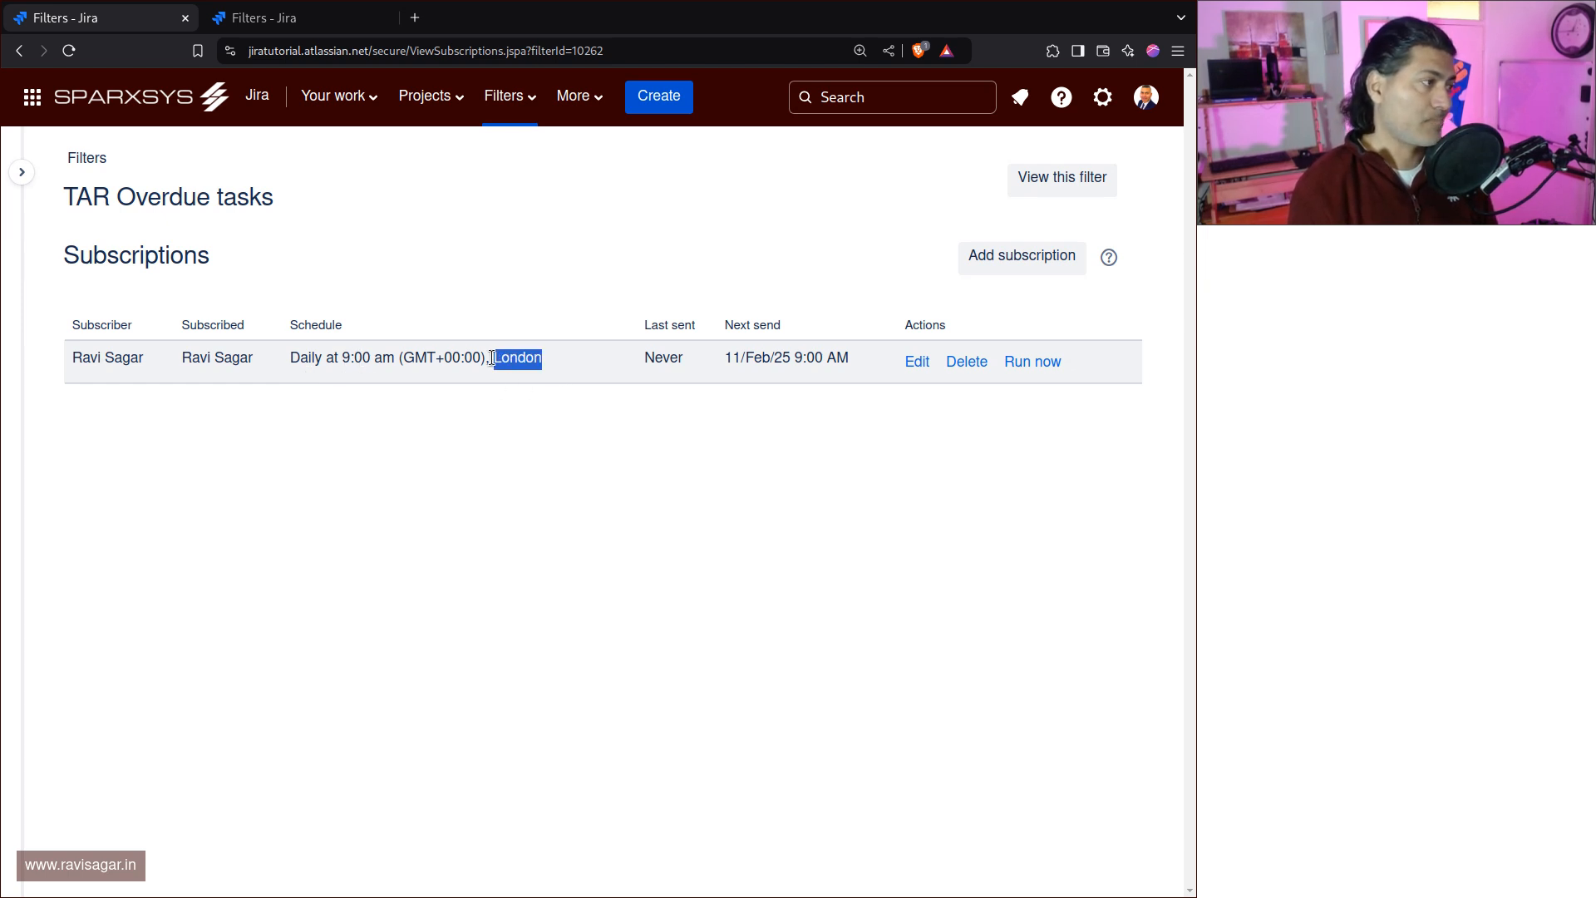
click(585, 407)
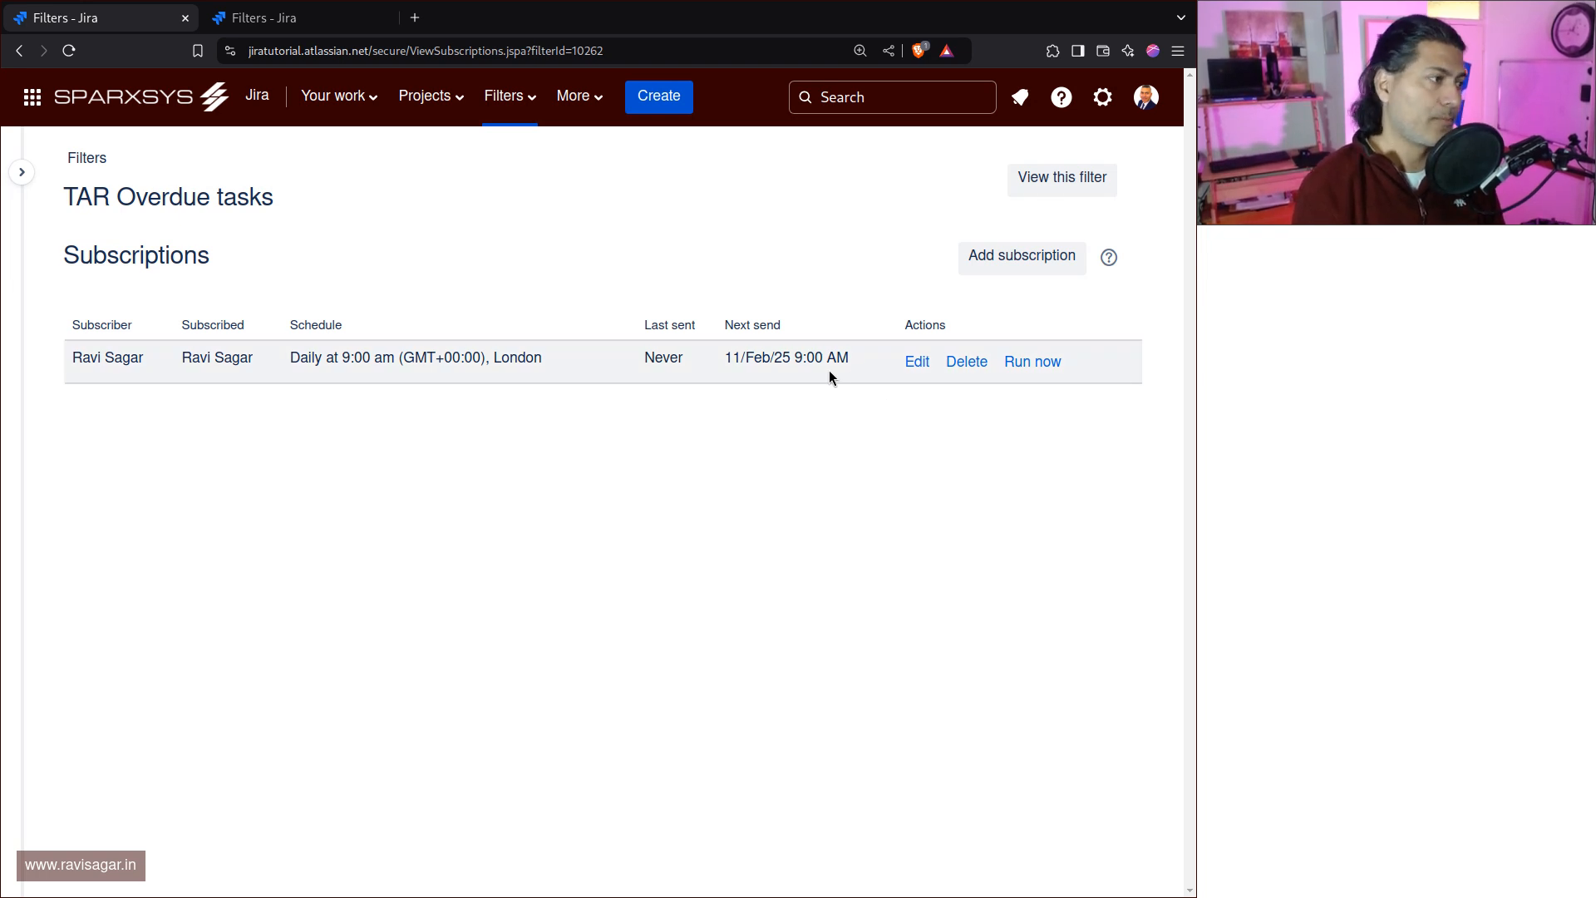
Try to run the TAR Overdue tasks subscription immediately.
click(1019, 373)
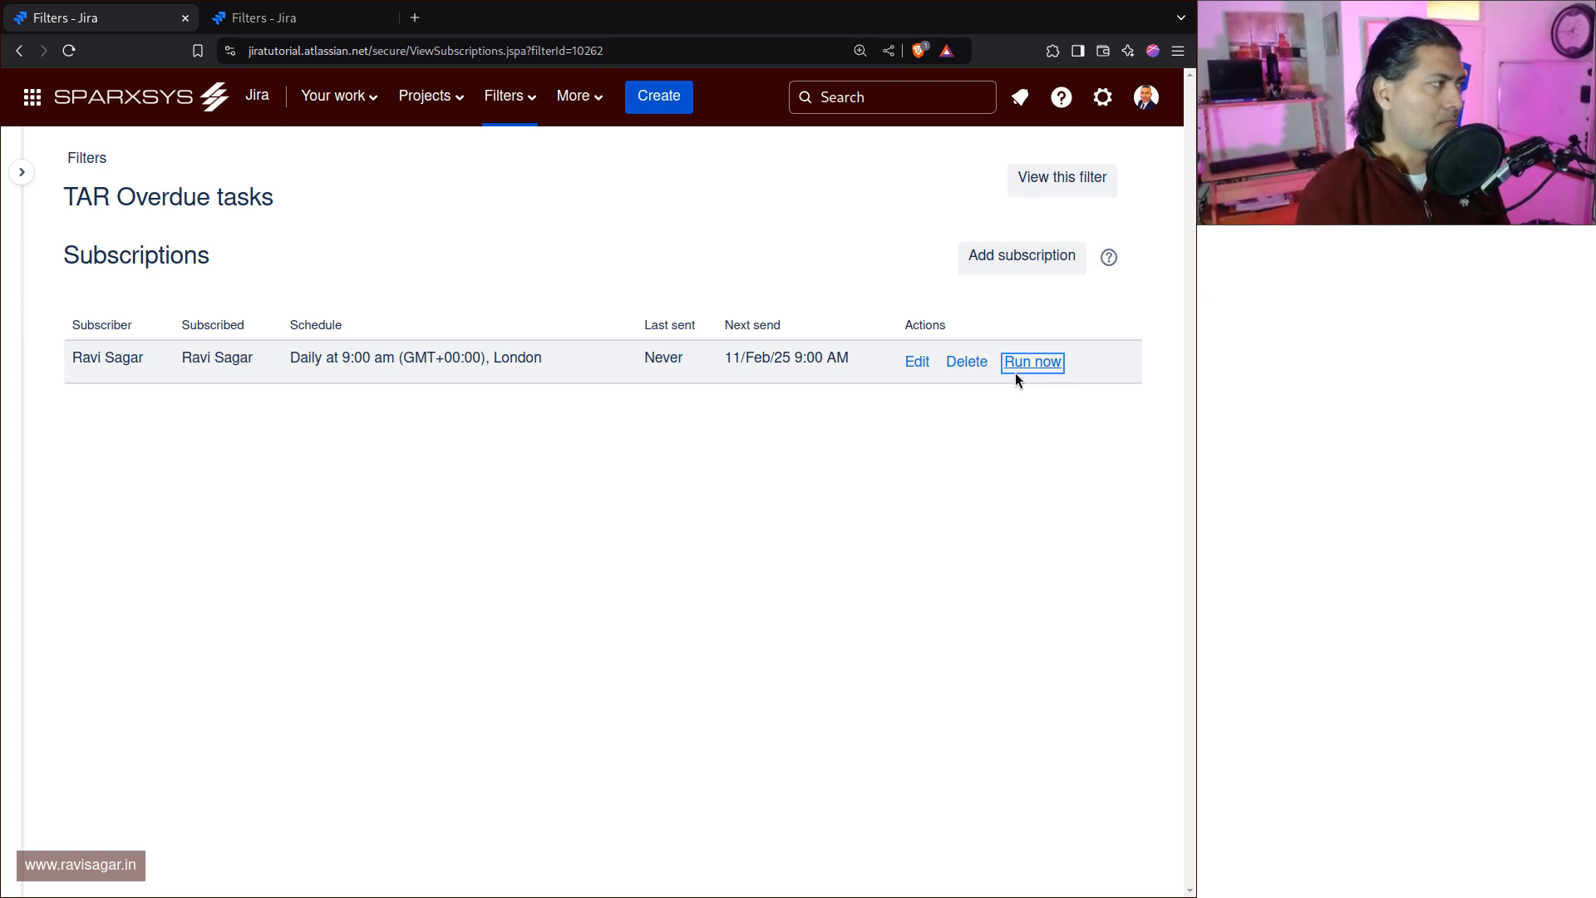
mouse_move(9, 196)
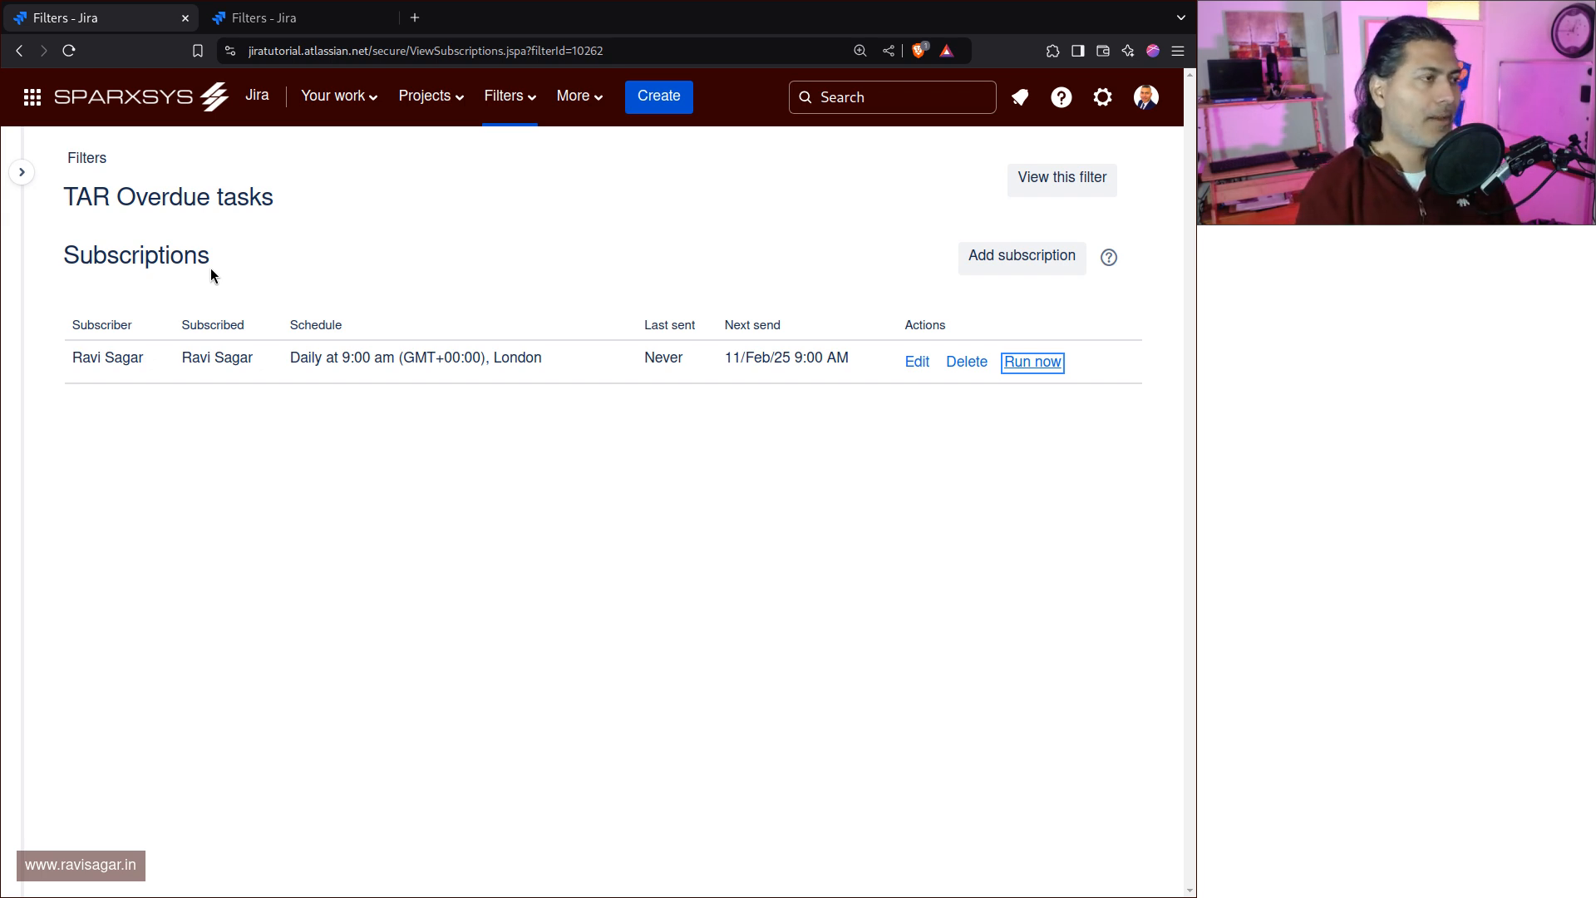
click(576, 511)
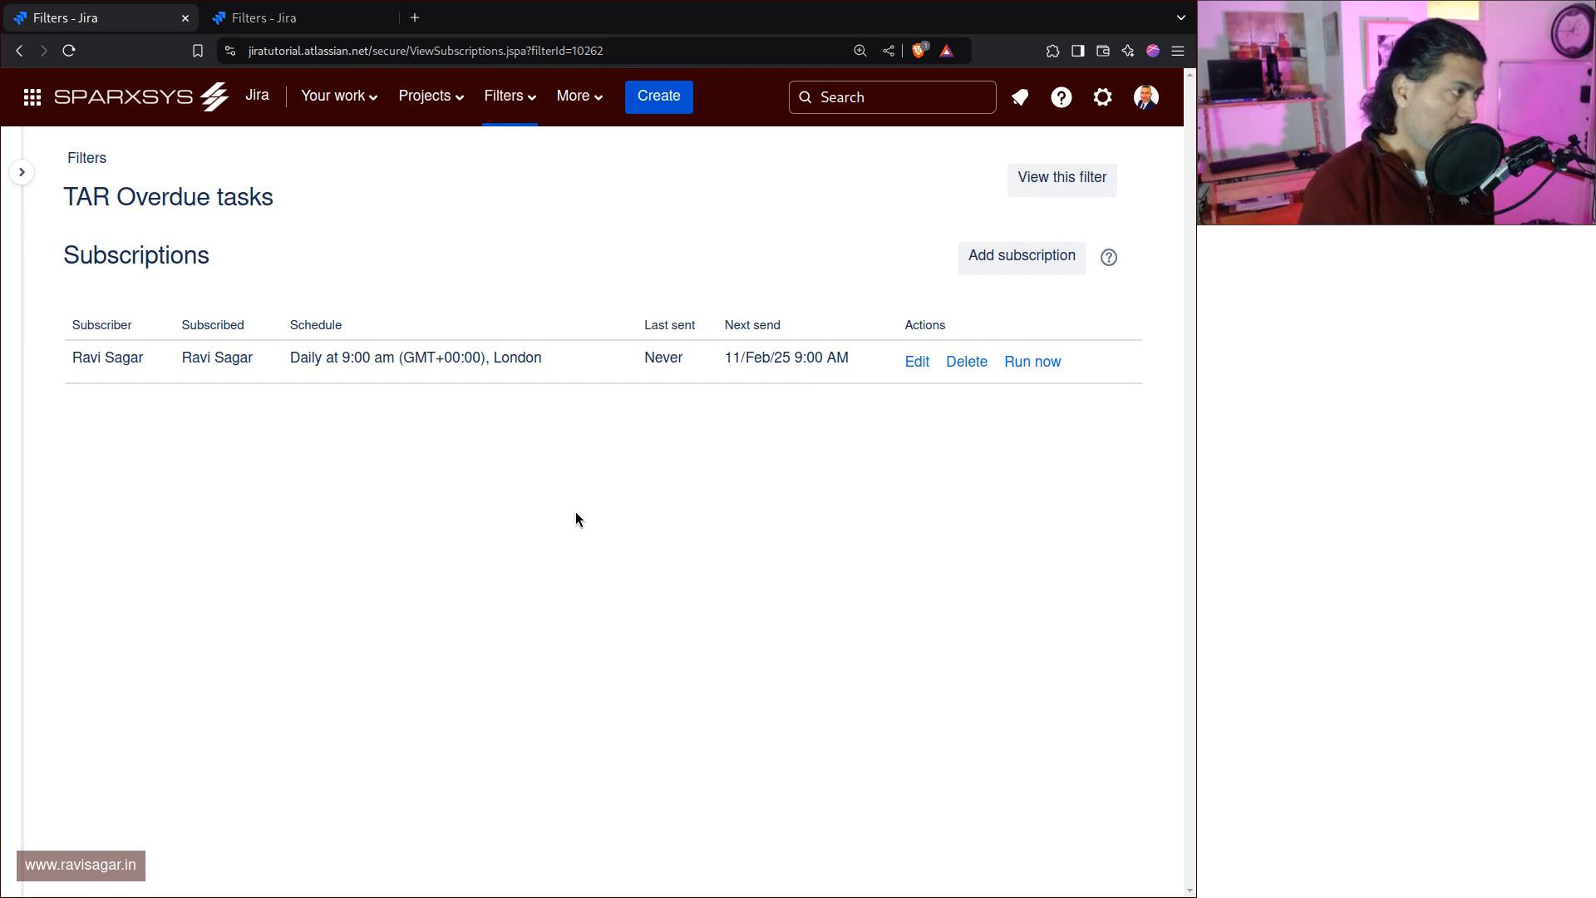
Search the commands for "rule", discard that search, and open the global Automation page by searching for "automa".
key(ctrl+k)
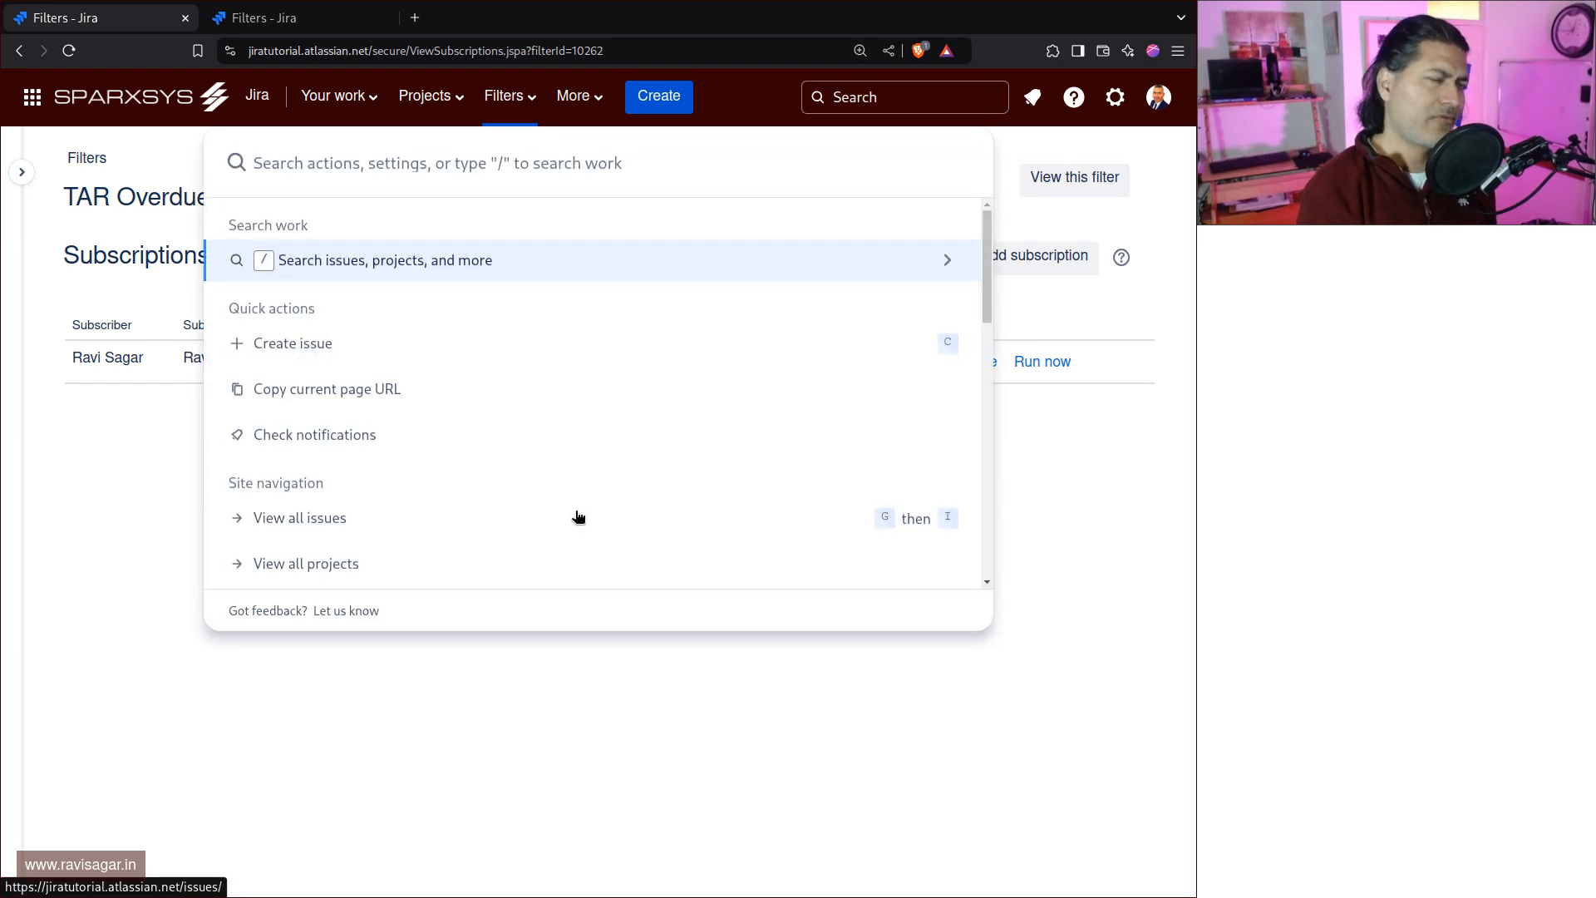
text(ru)
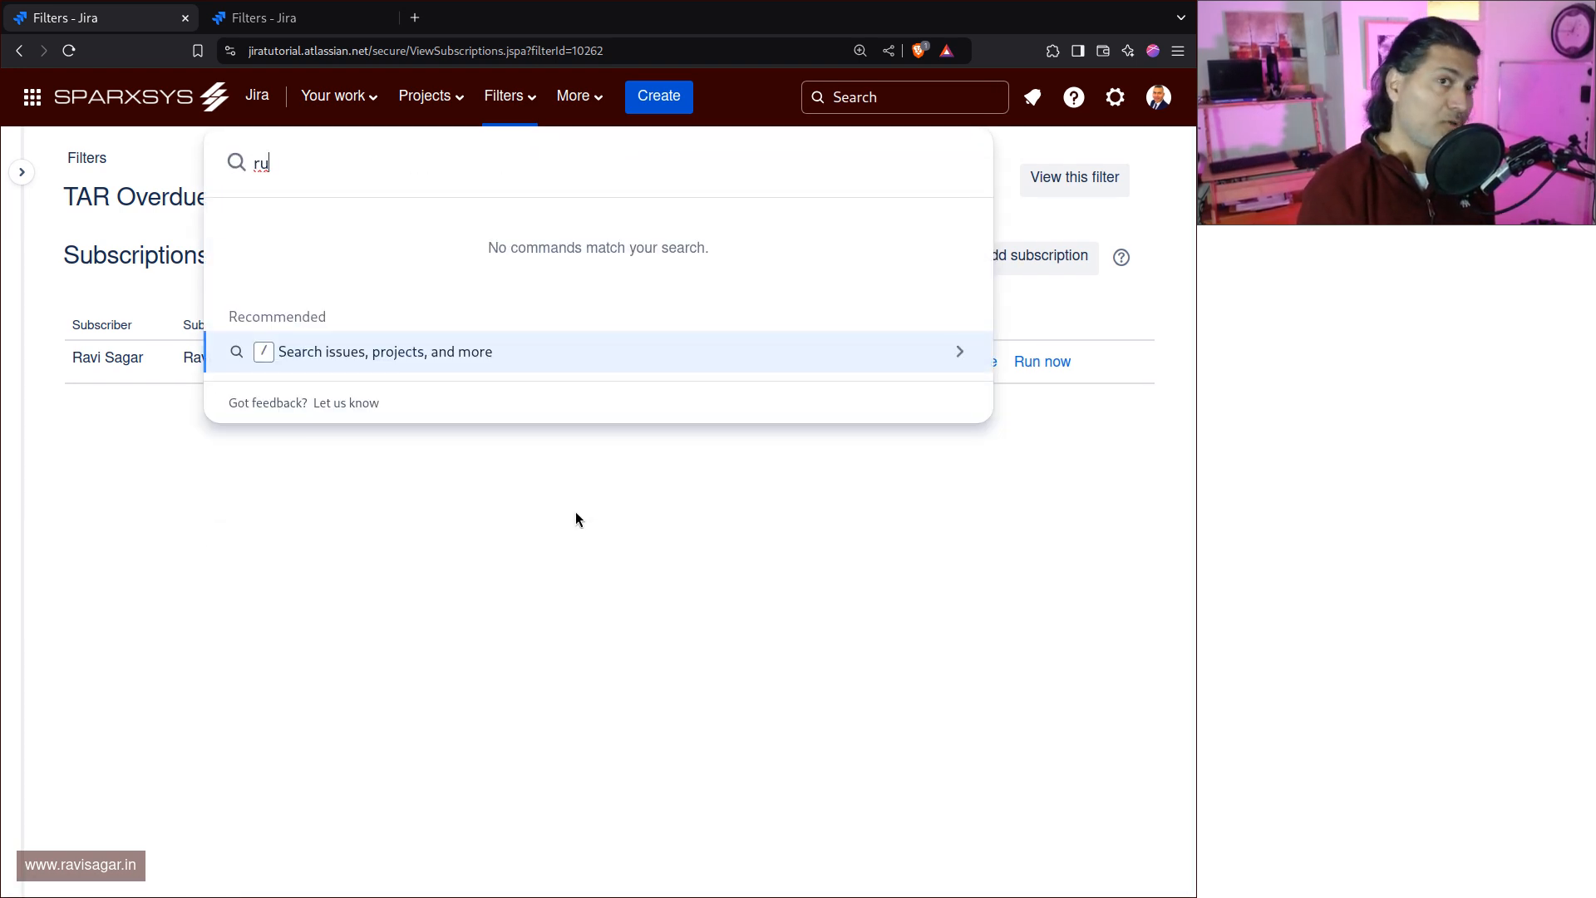
text(le)
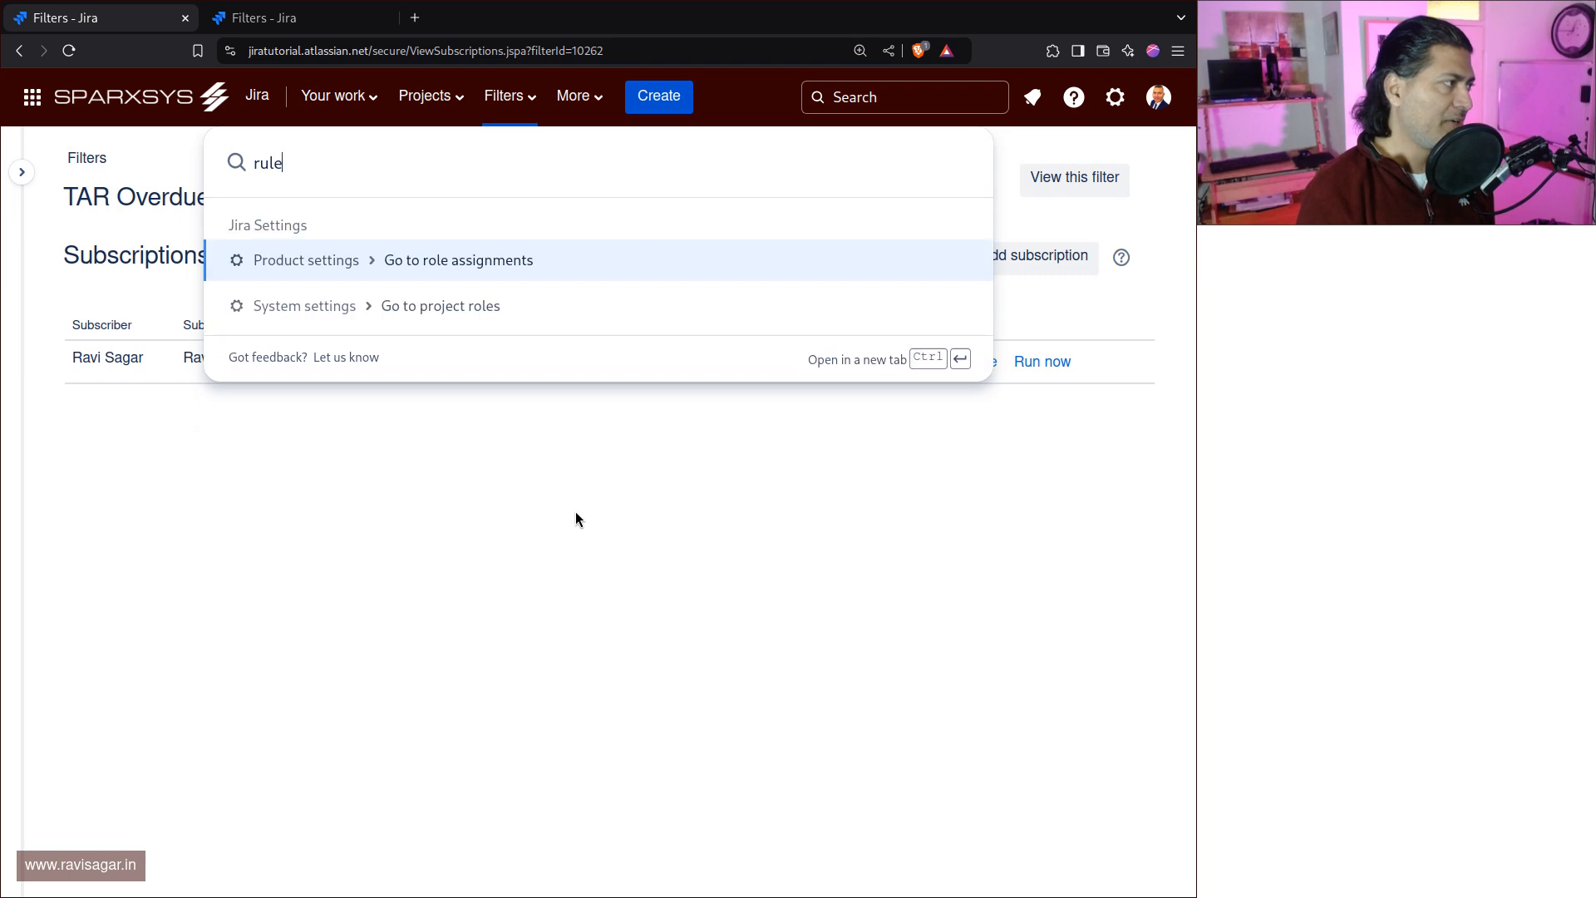
key(BackSpace)
key(BackSpace)
key(BackSpace)
key(BackSpace)
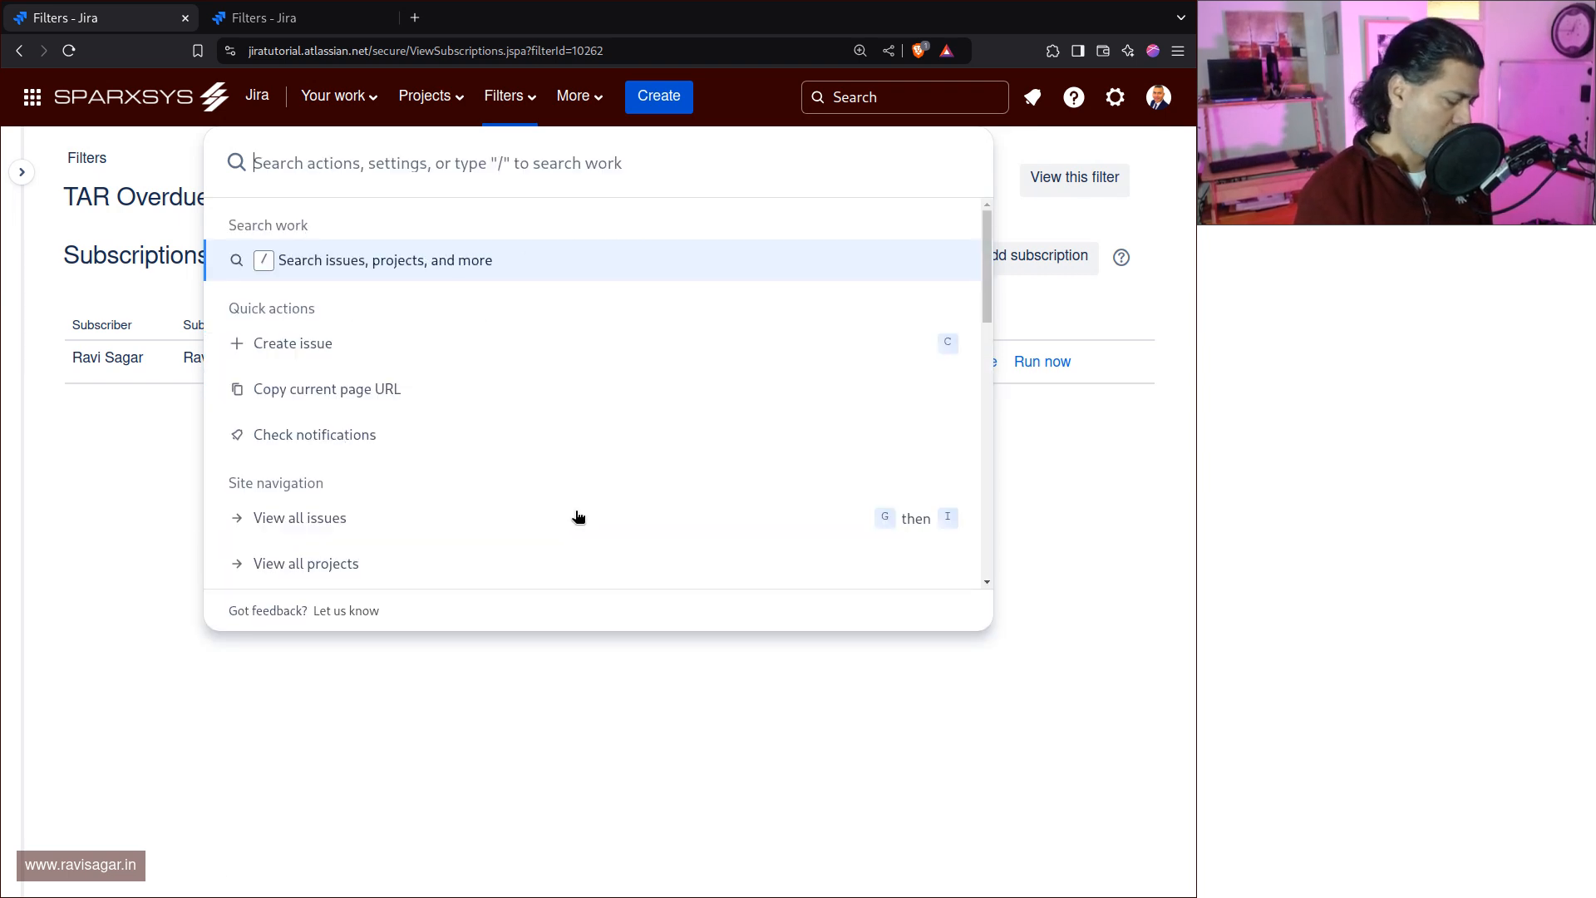
text(automa)
key(Return)
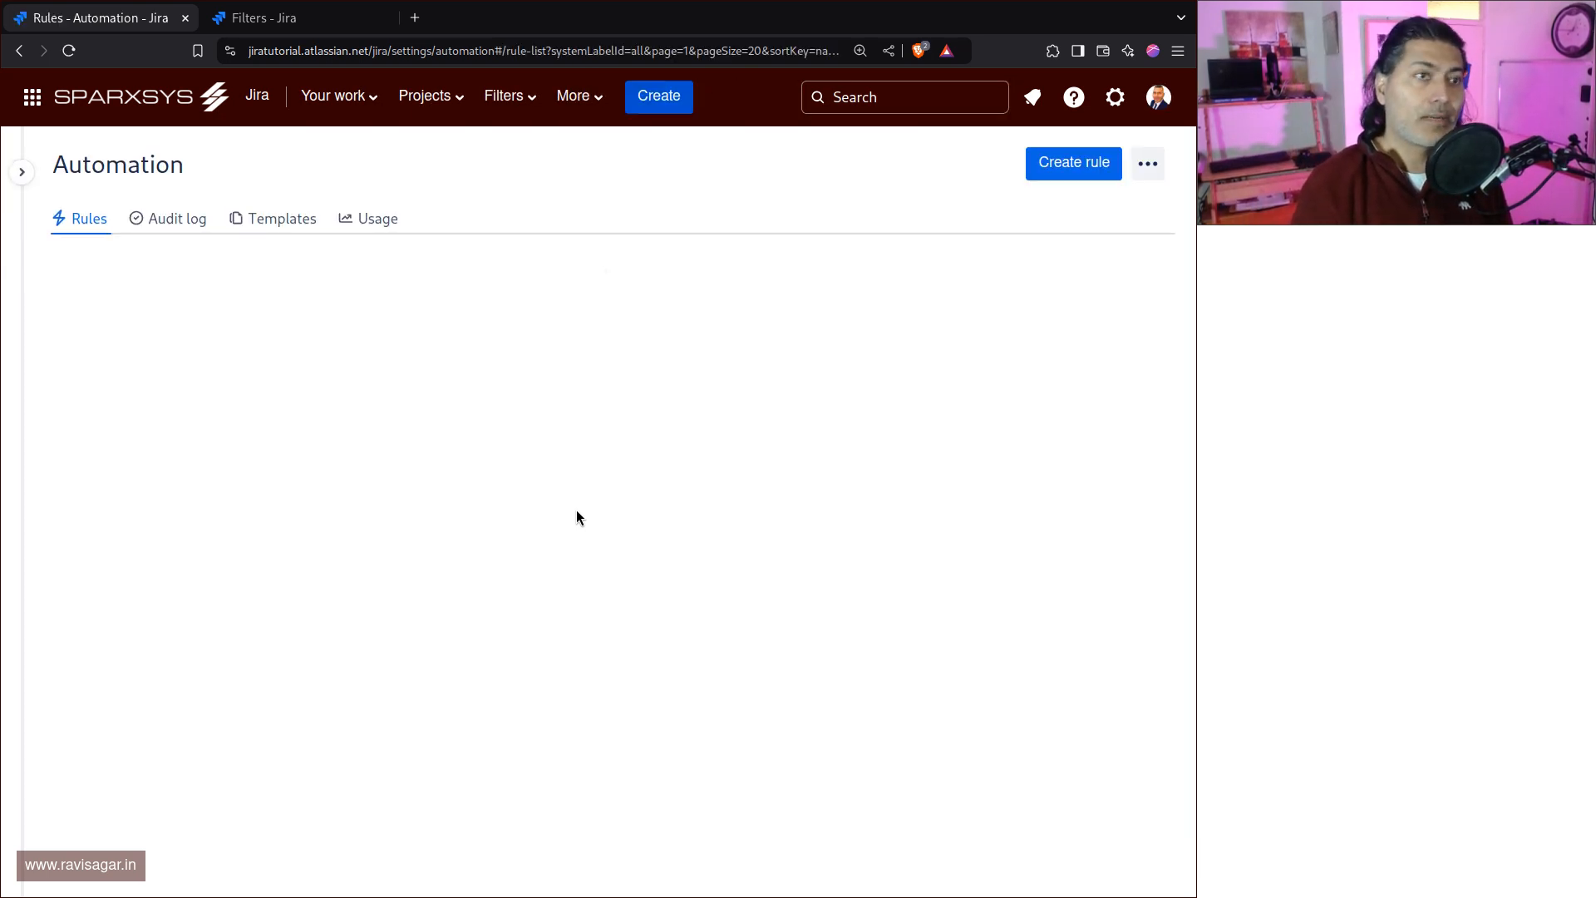
Create a new automation rule with a Scheduled trigger, accepting its default weekly schedule on Monday at 9:00 AM.
click(1071, 167)
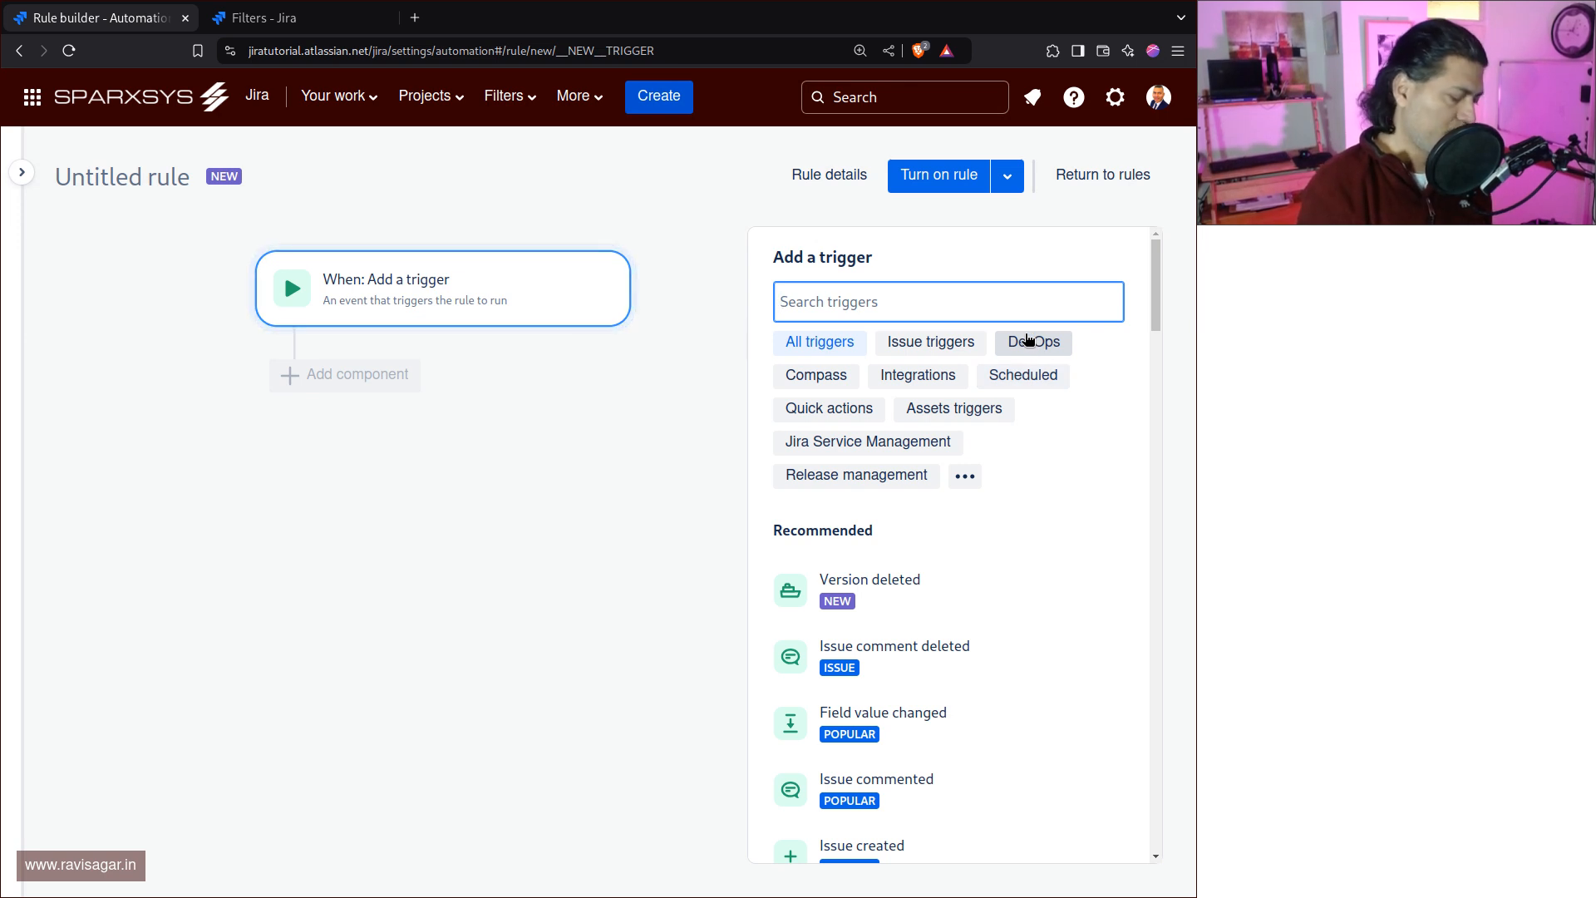
text(sch)
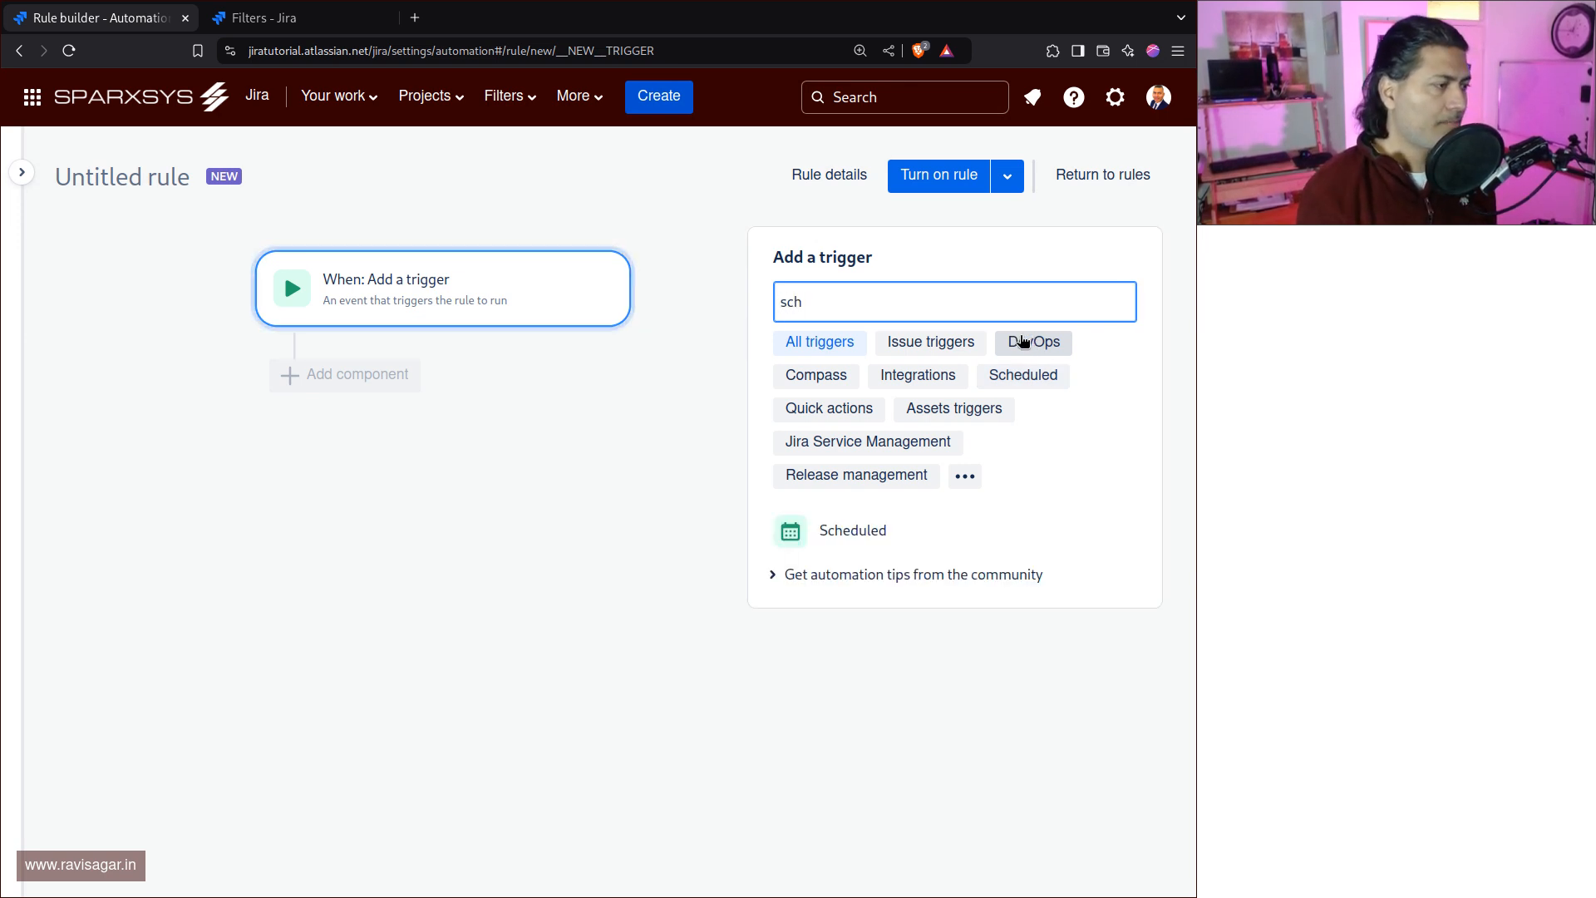
click(848, 529)
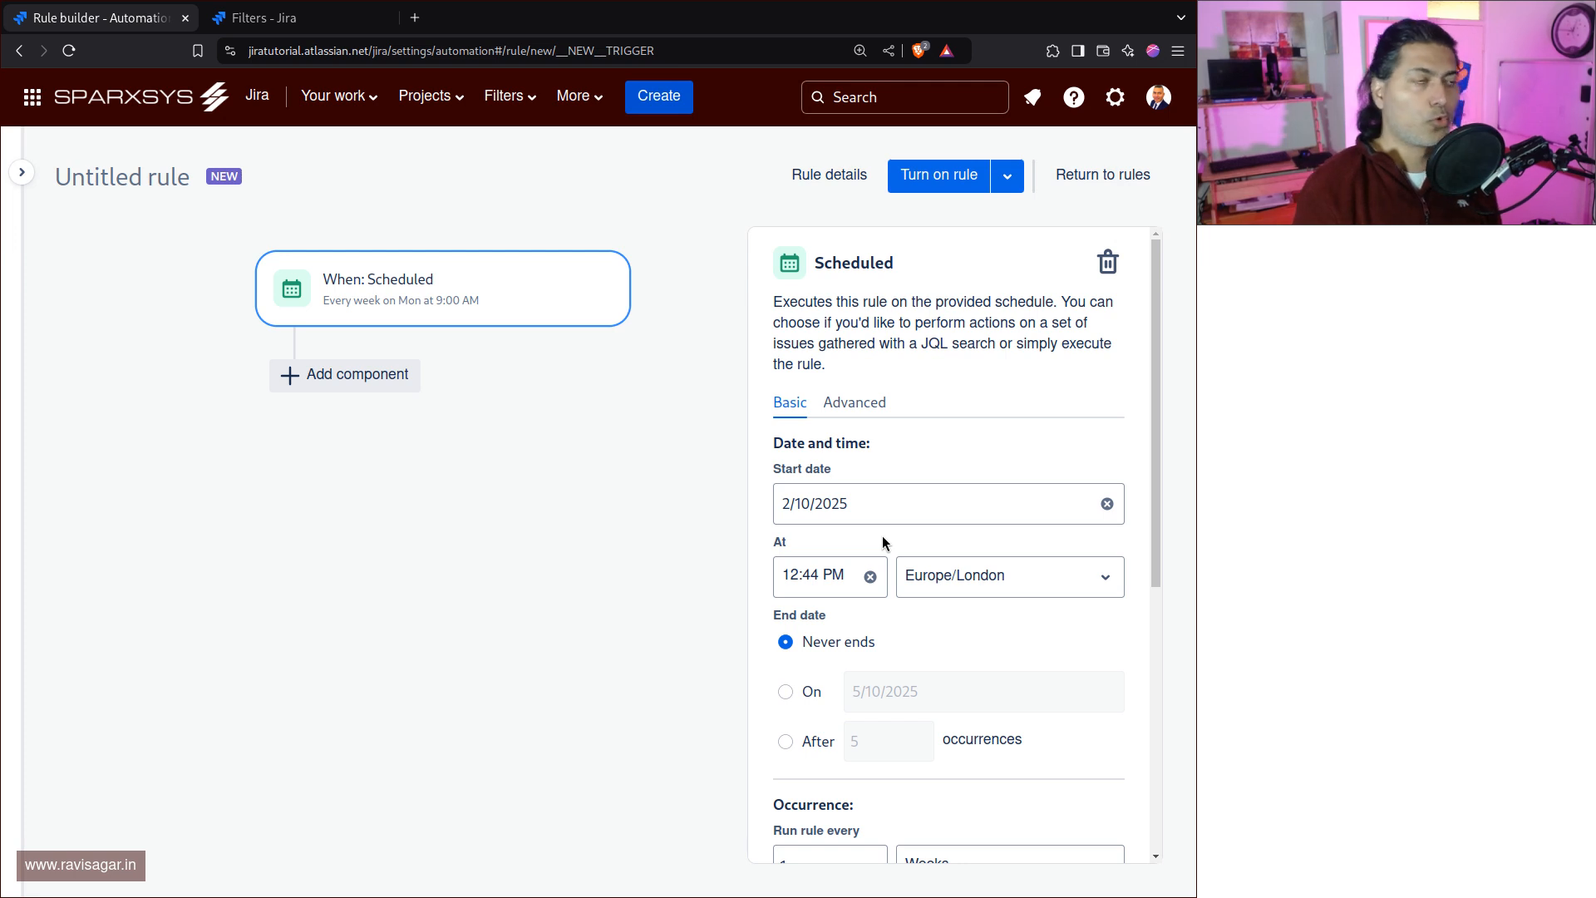
scroll(890, 531, down, 5)
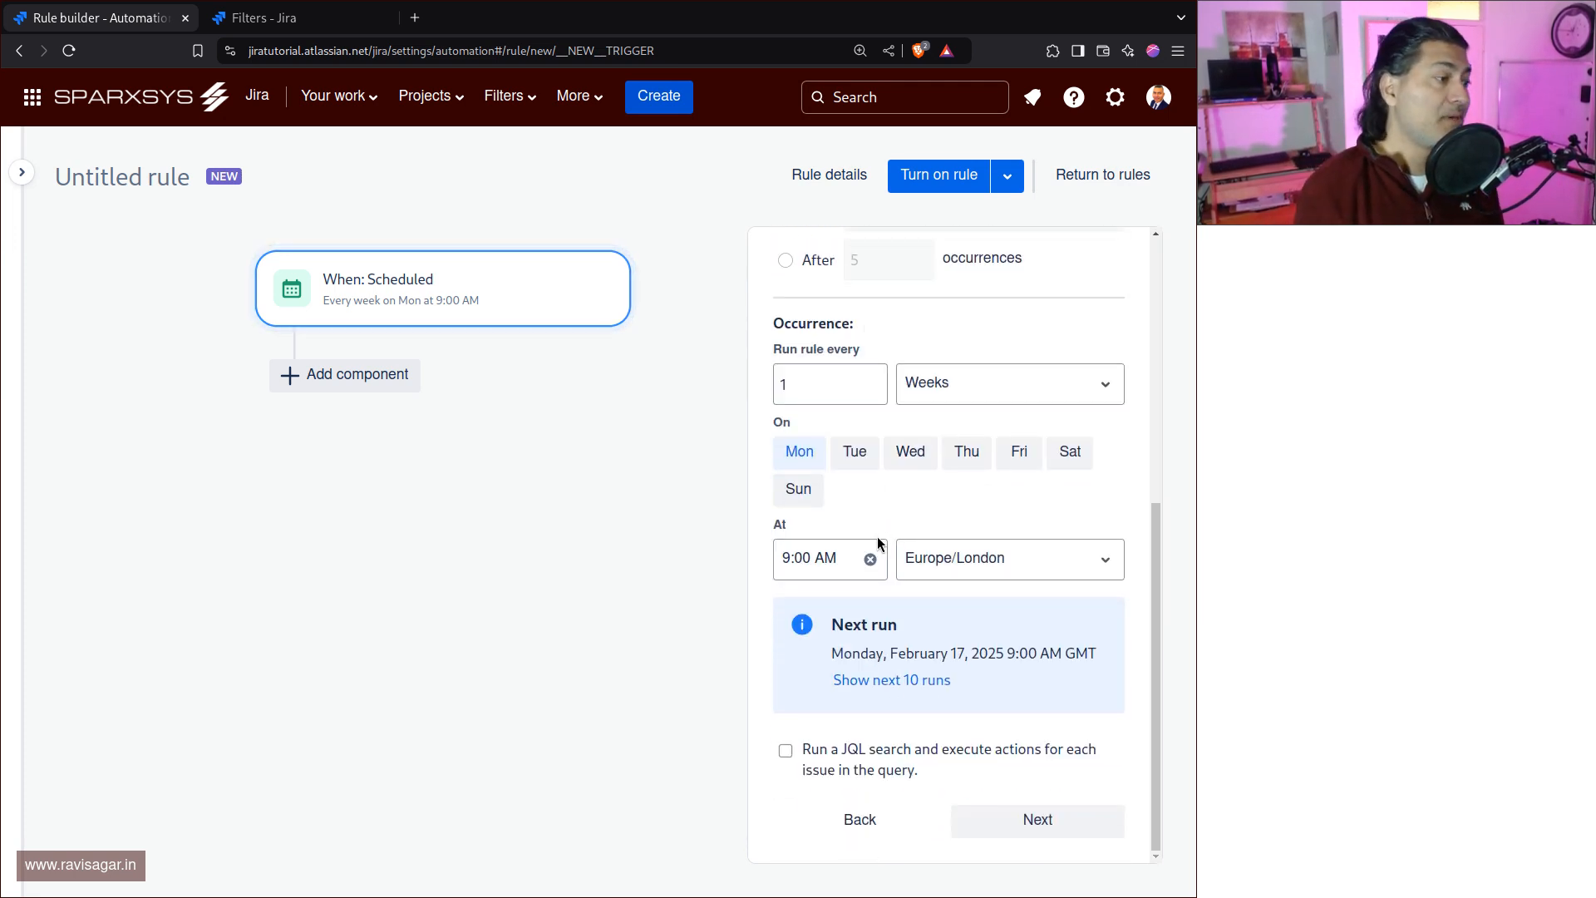
click(1039, 818)
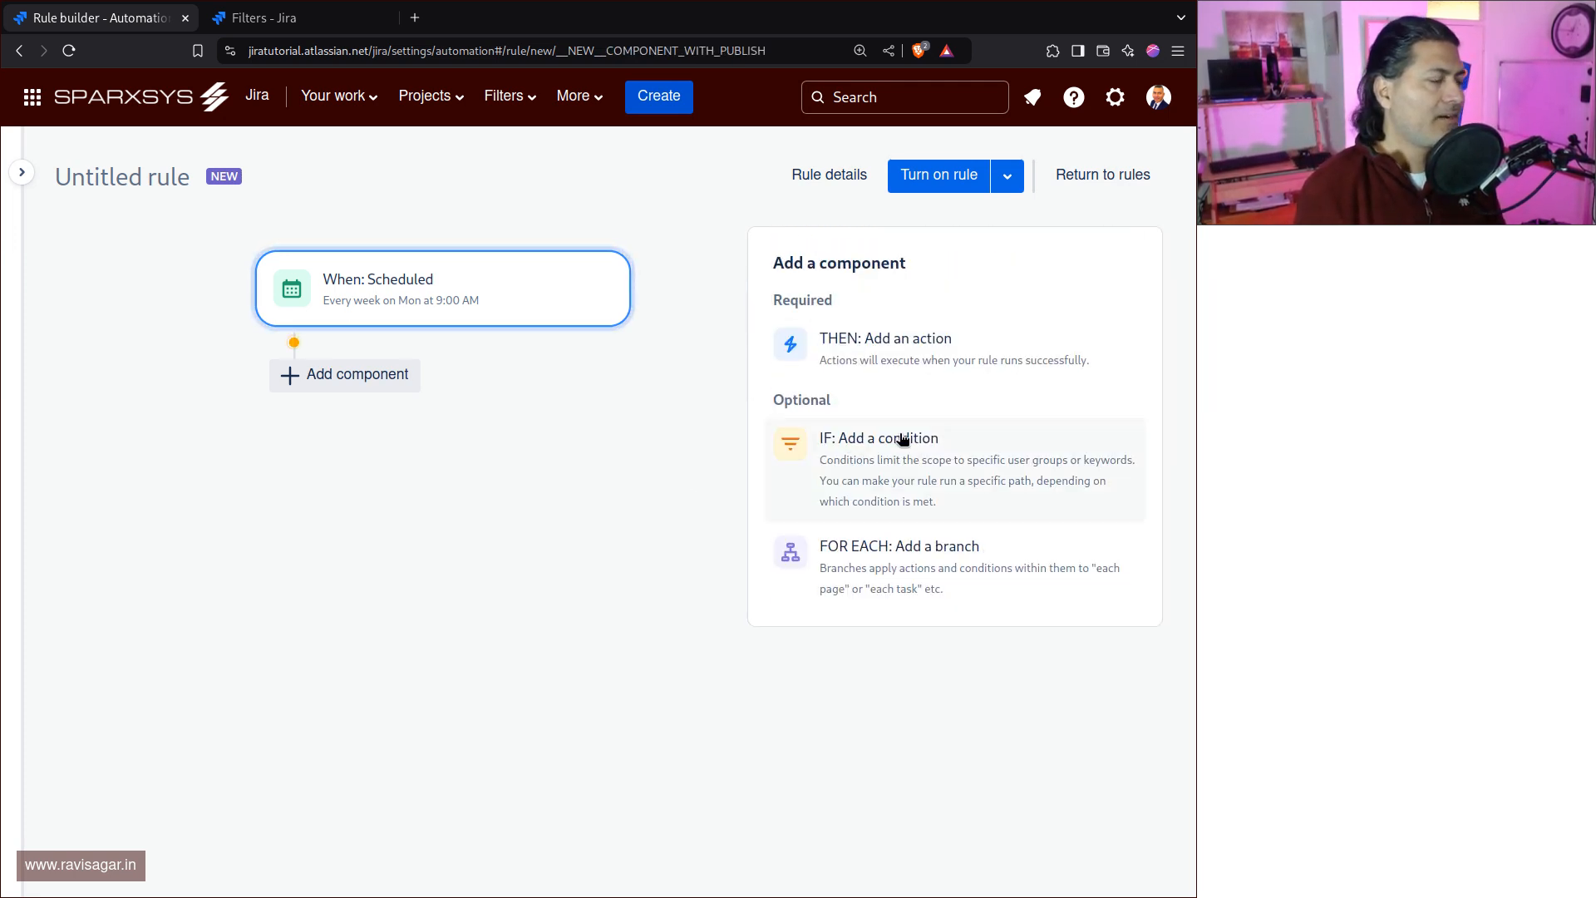
Add an action to the scheduled rule, search the actions for "JQL", and clear that search to browse the recommended actions.
click(956, 356)
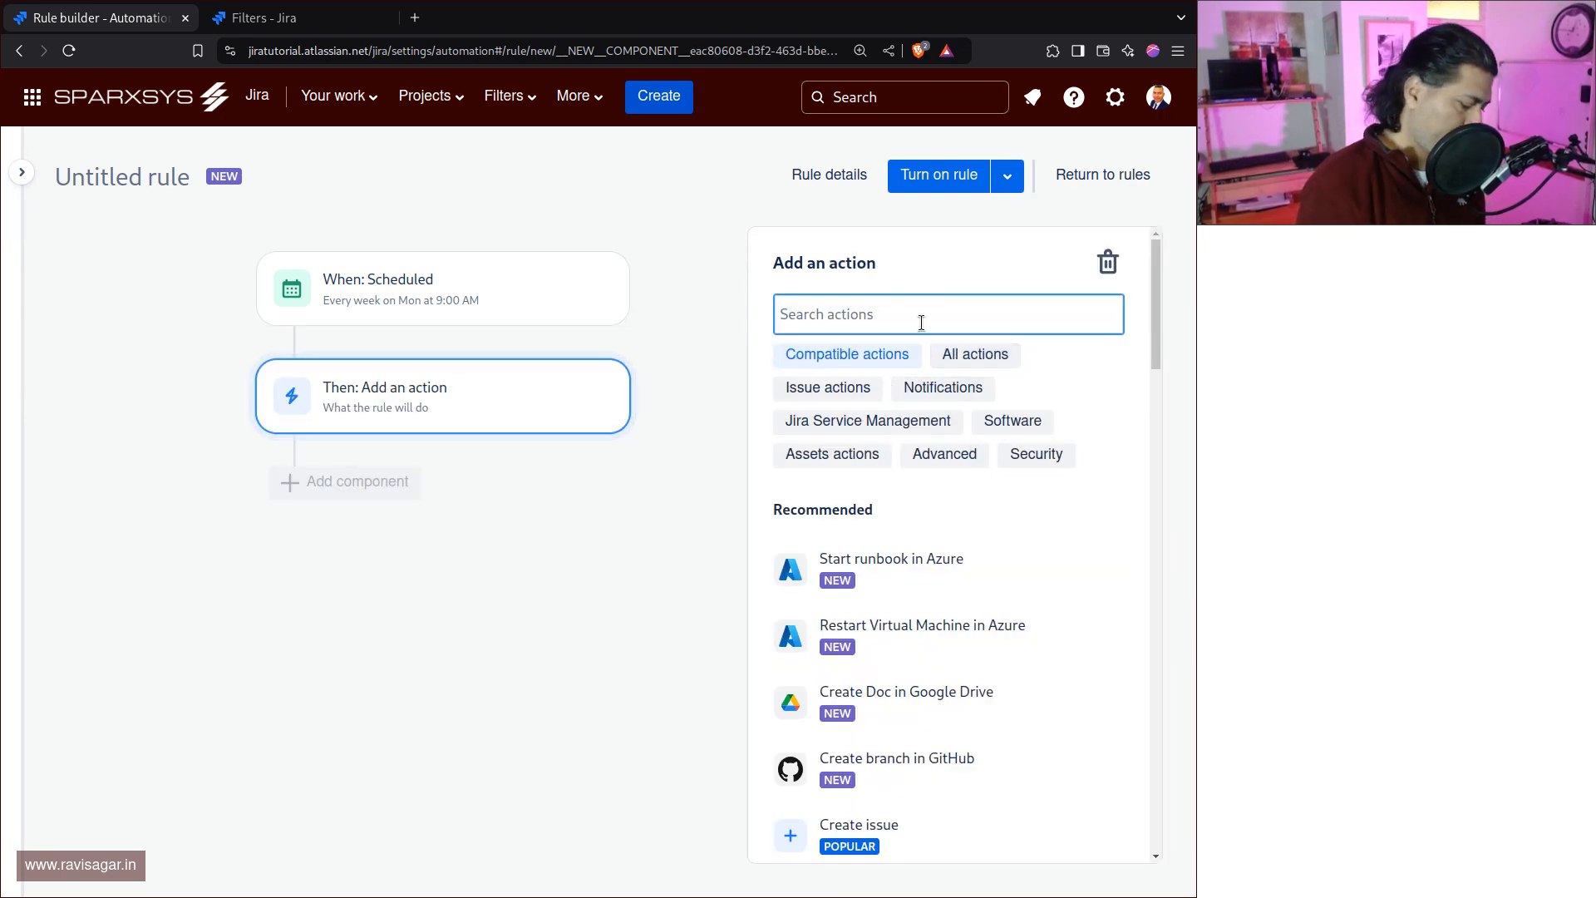
text(JQL)
key(ctrl+a)
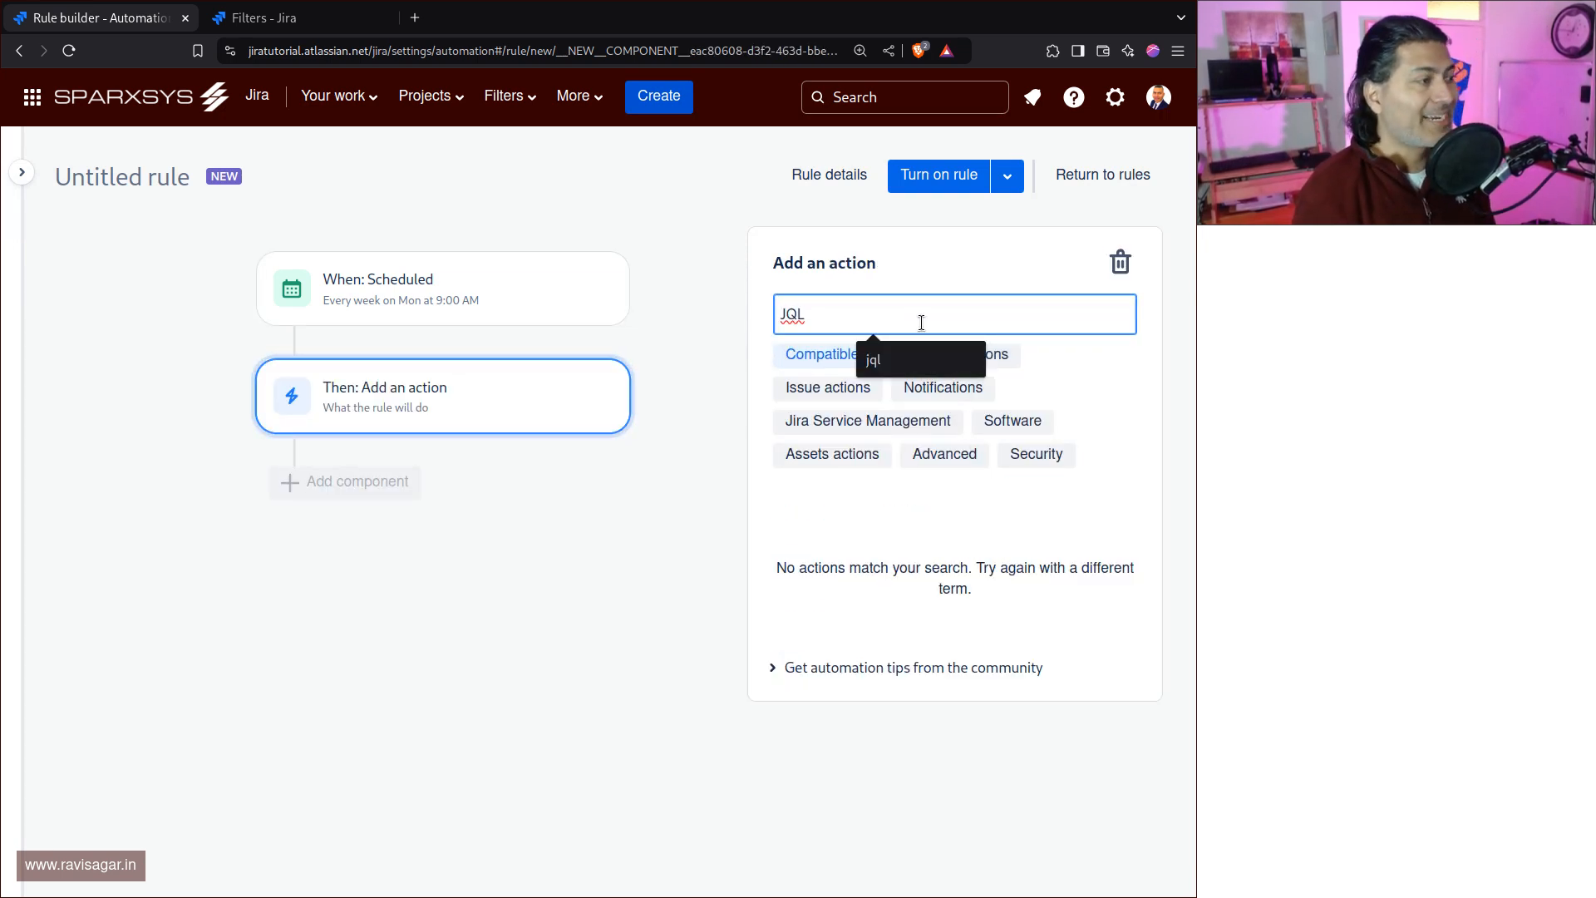
key(BackSpace)
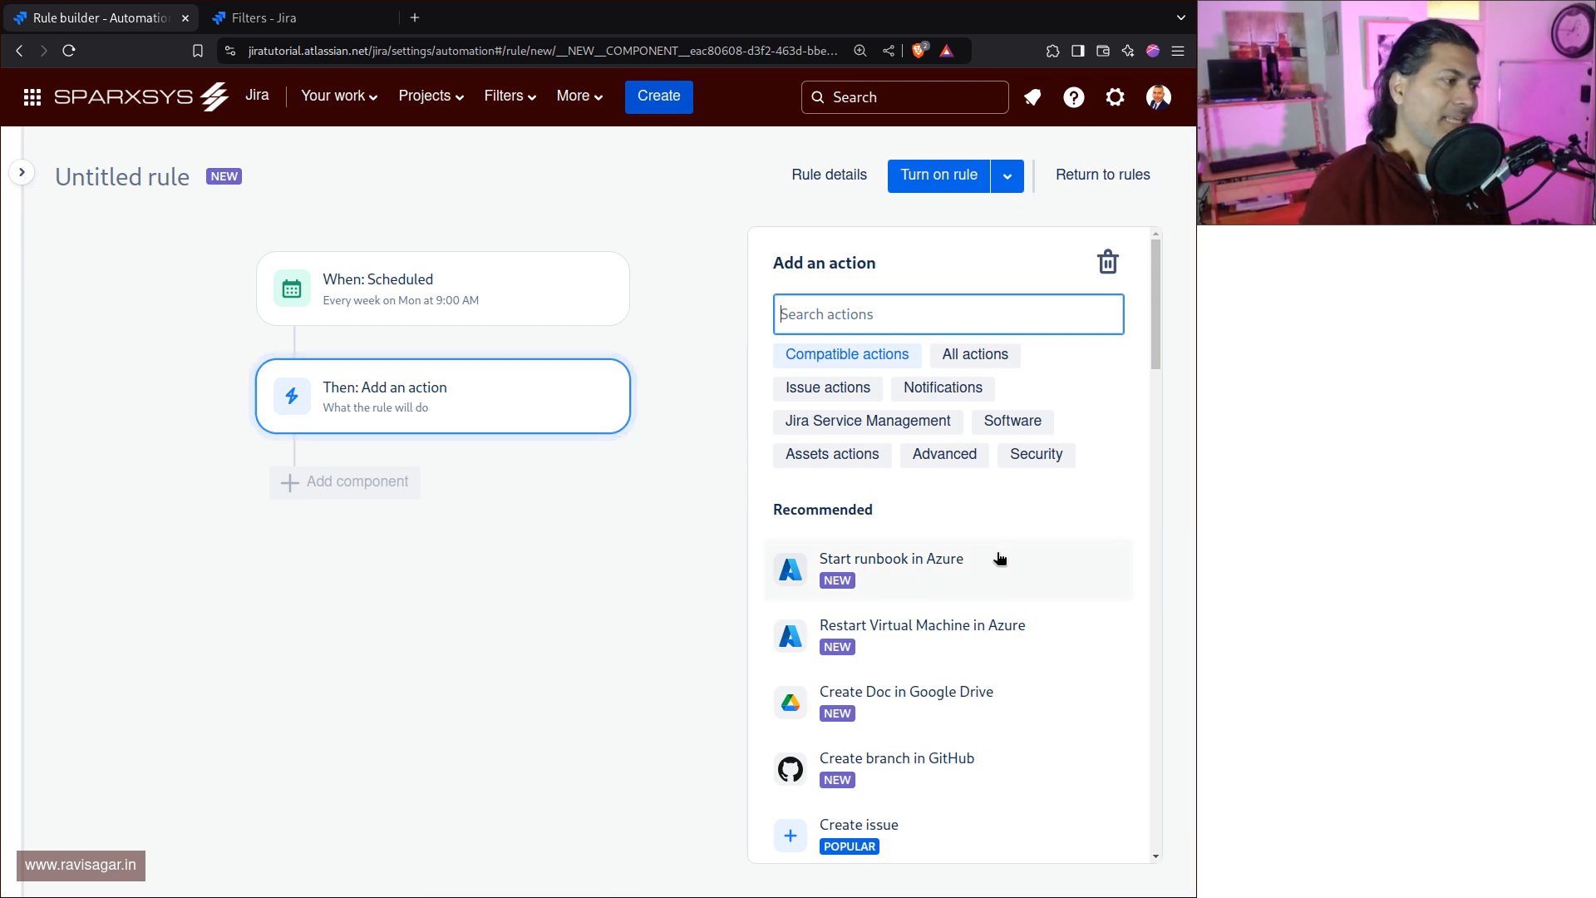
scroll(998, 573, down, 5)
scroll(979, 598, up, 5)
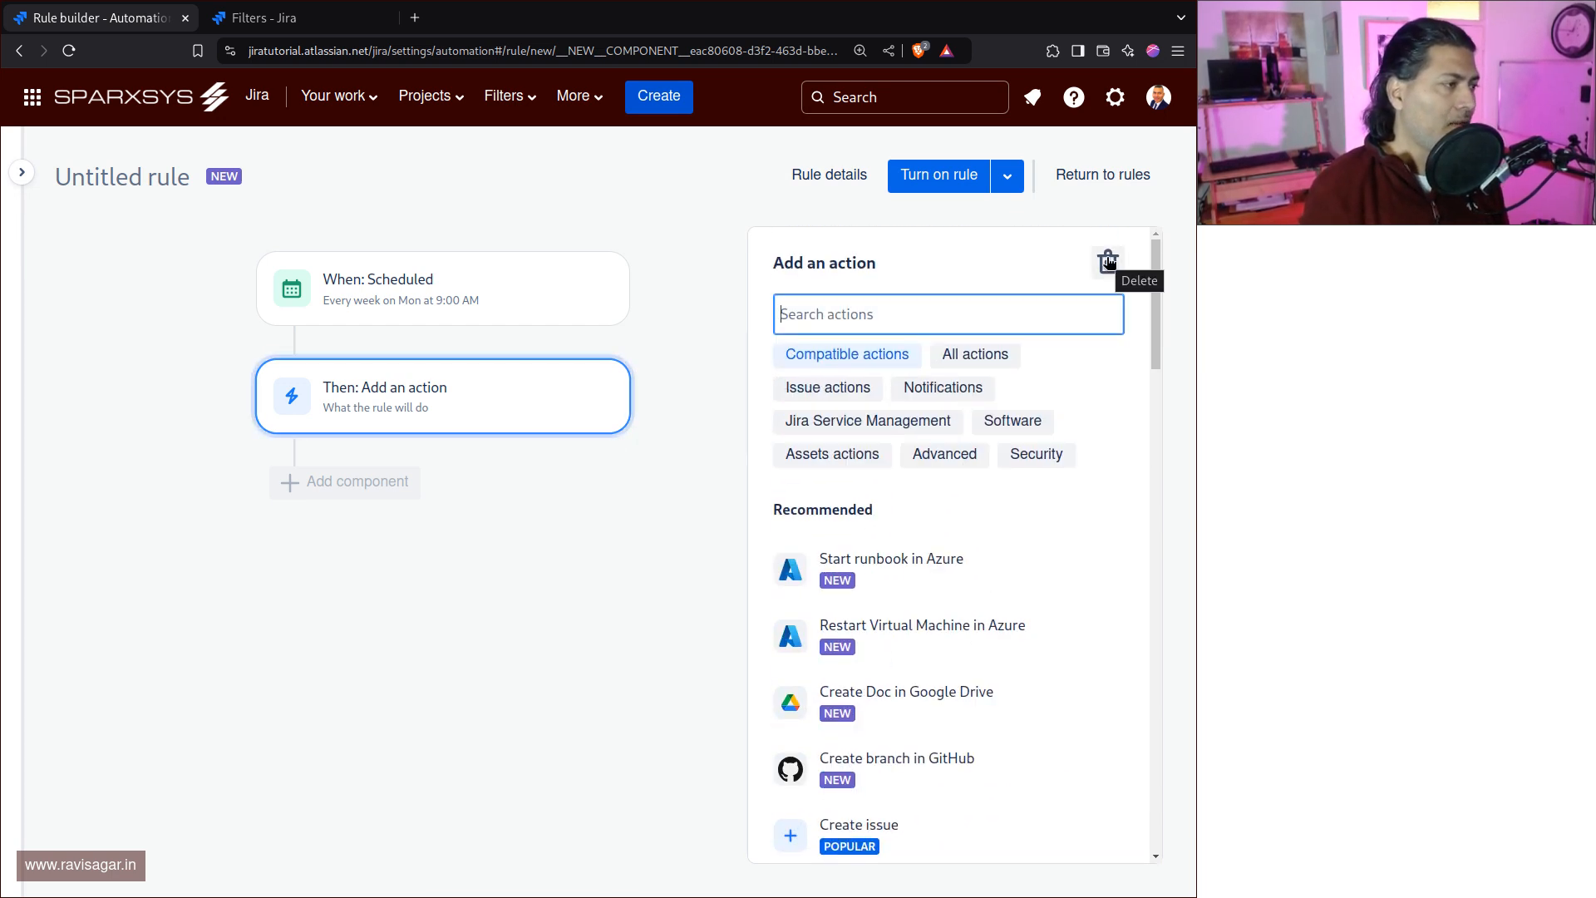
Find the Send email action by searching for "send", add it to the rule, and delete it again.
text(send)
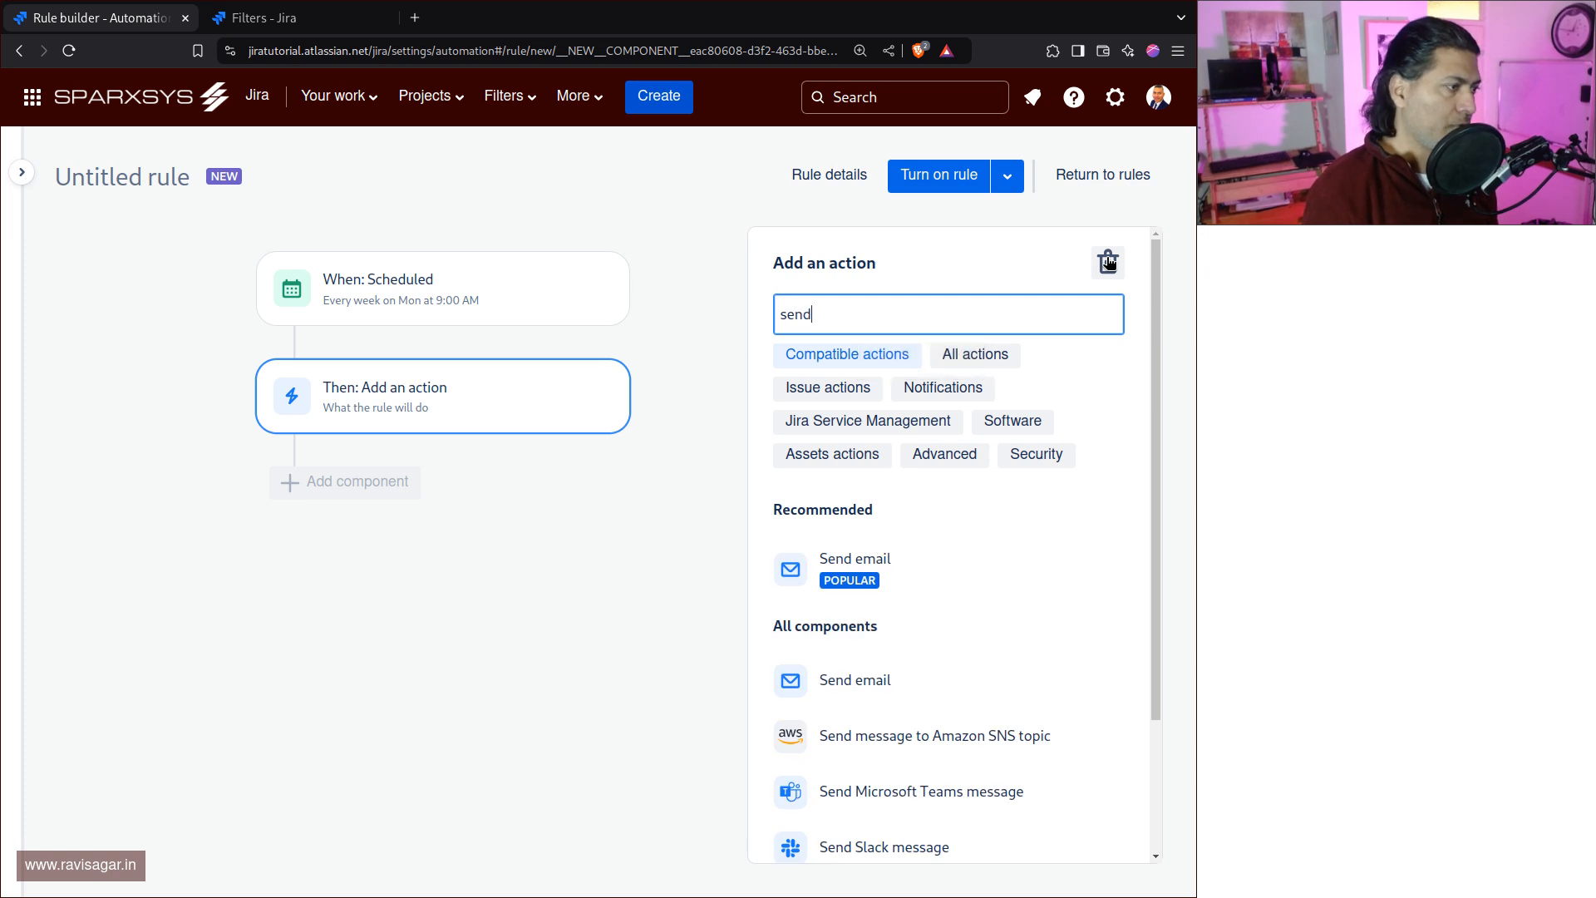
click(916, 573)
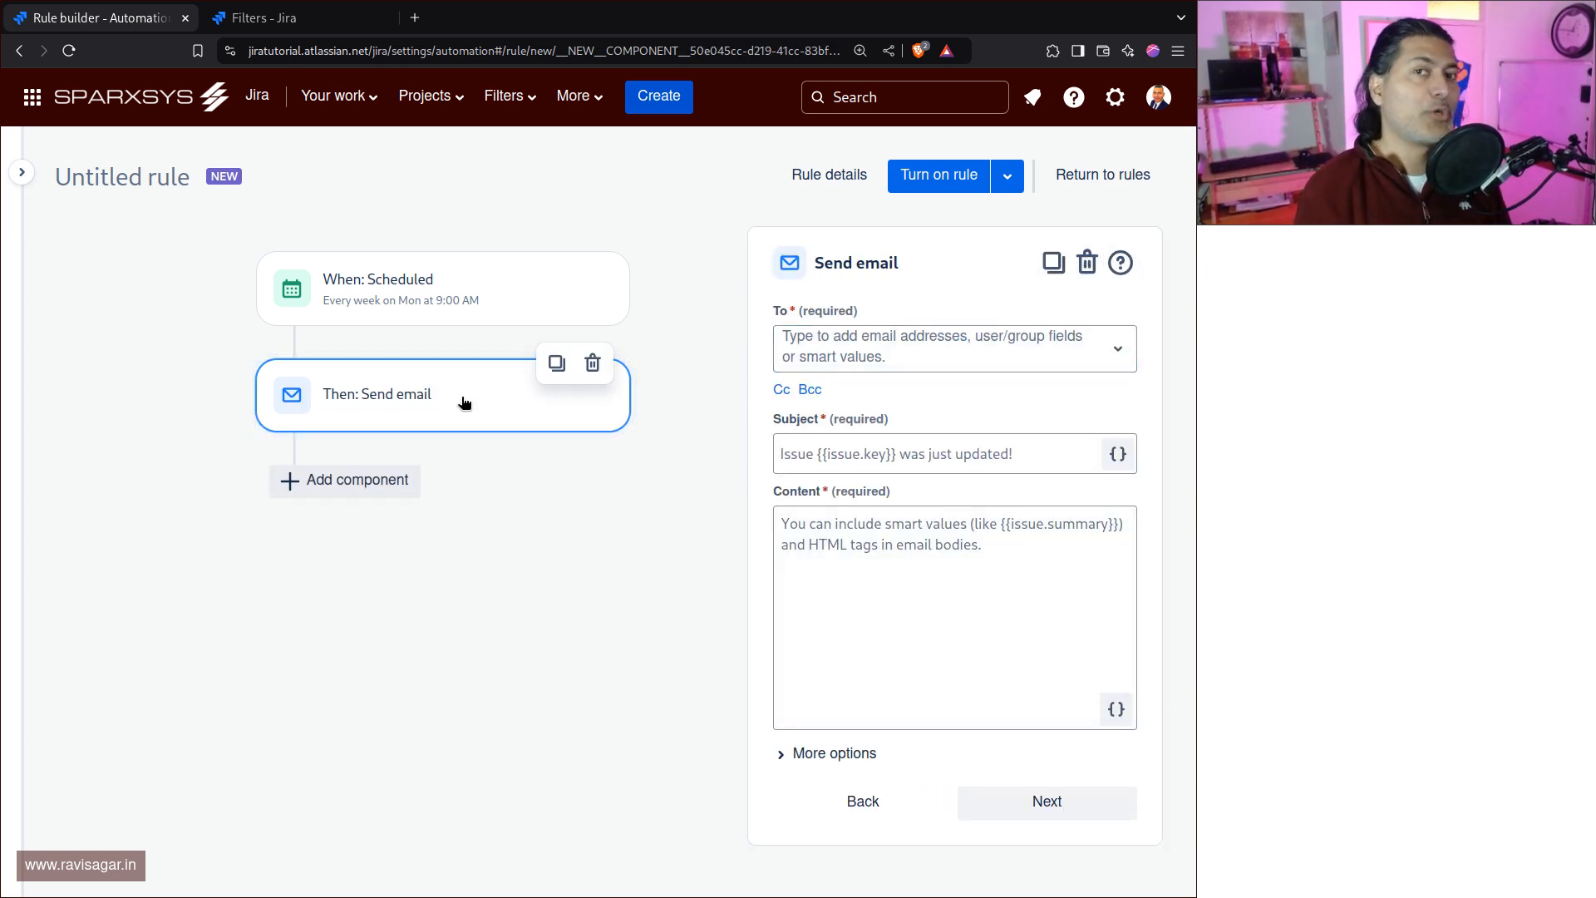
click(1089, 261)
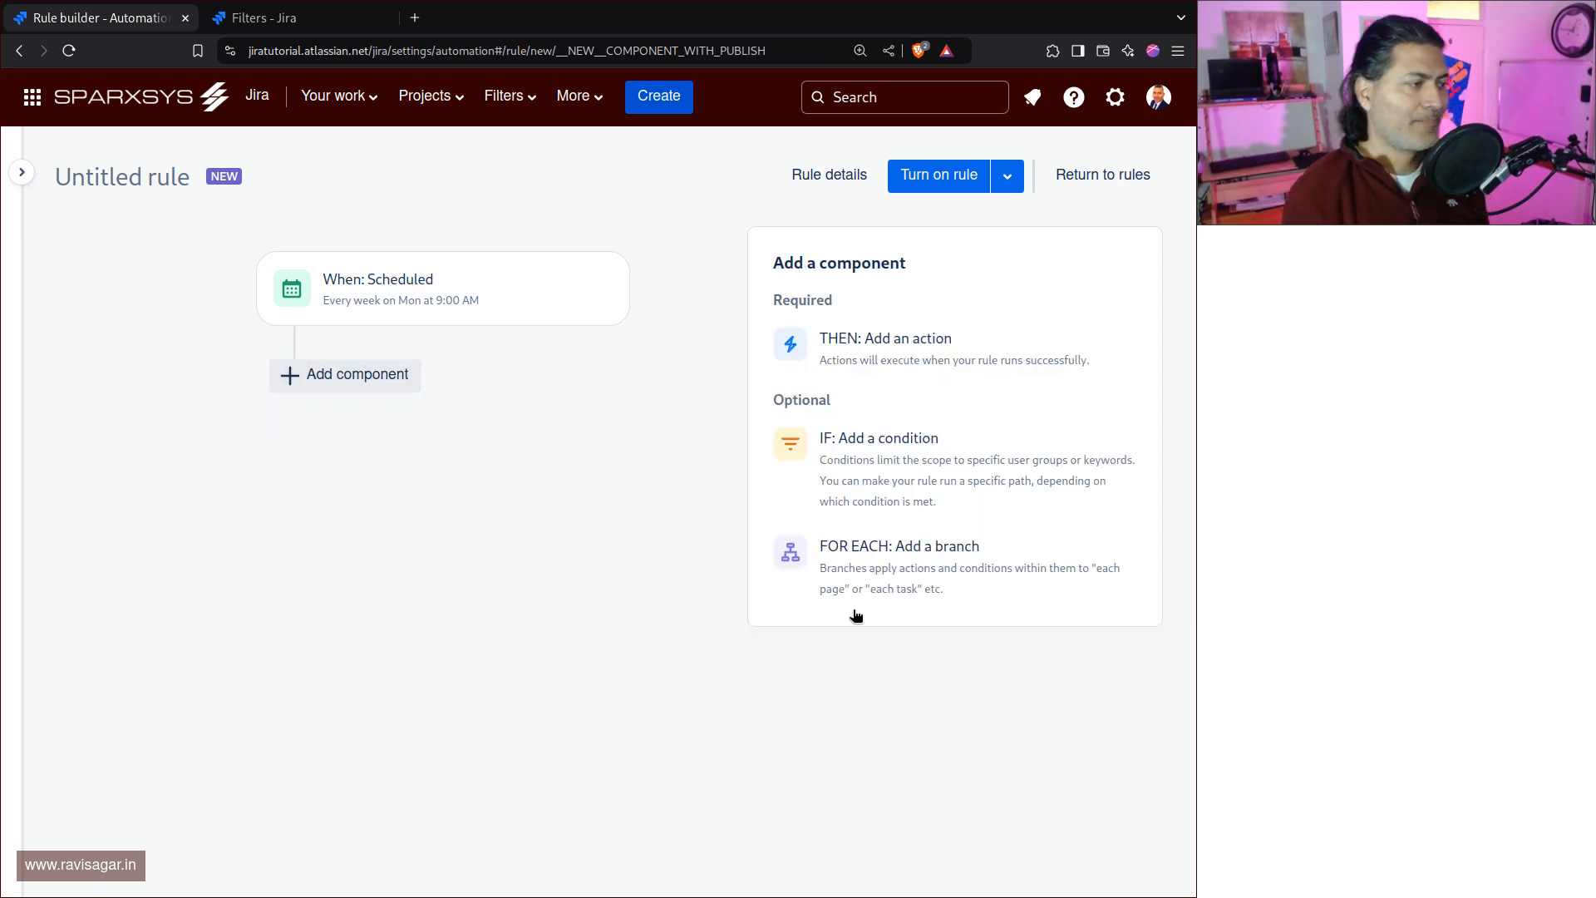
Add a Branch rule / related issues branch with JQL as the related issue type, and close the rule builder without saving.
click(956, 555)
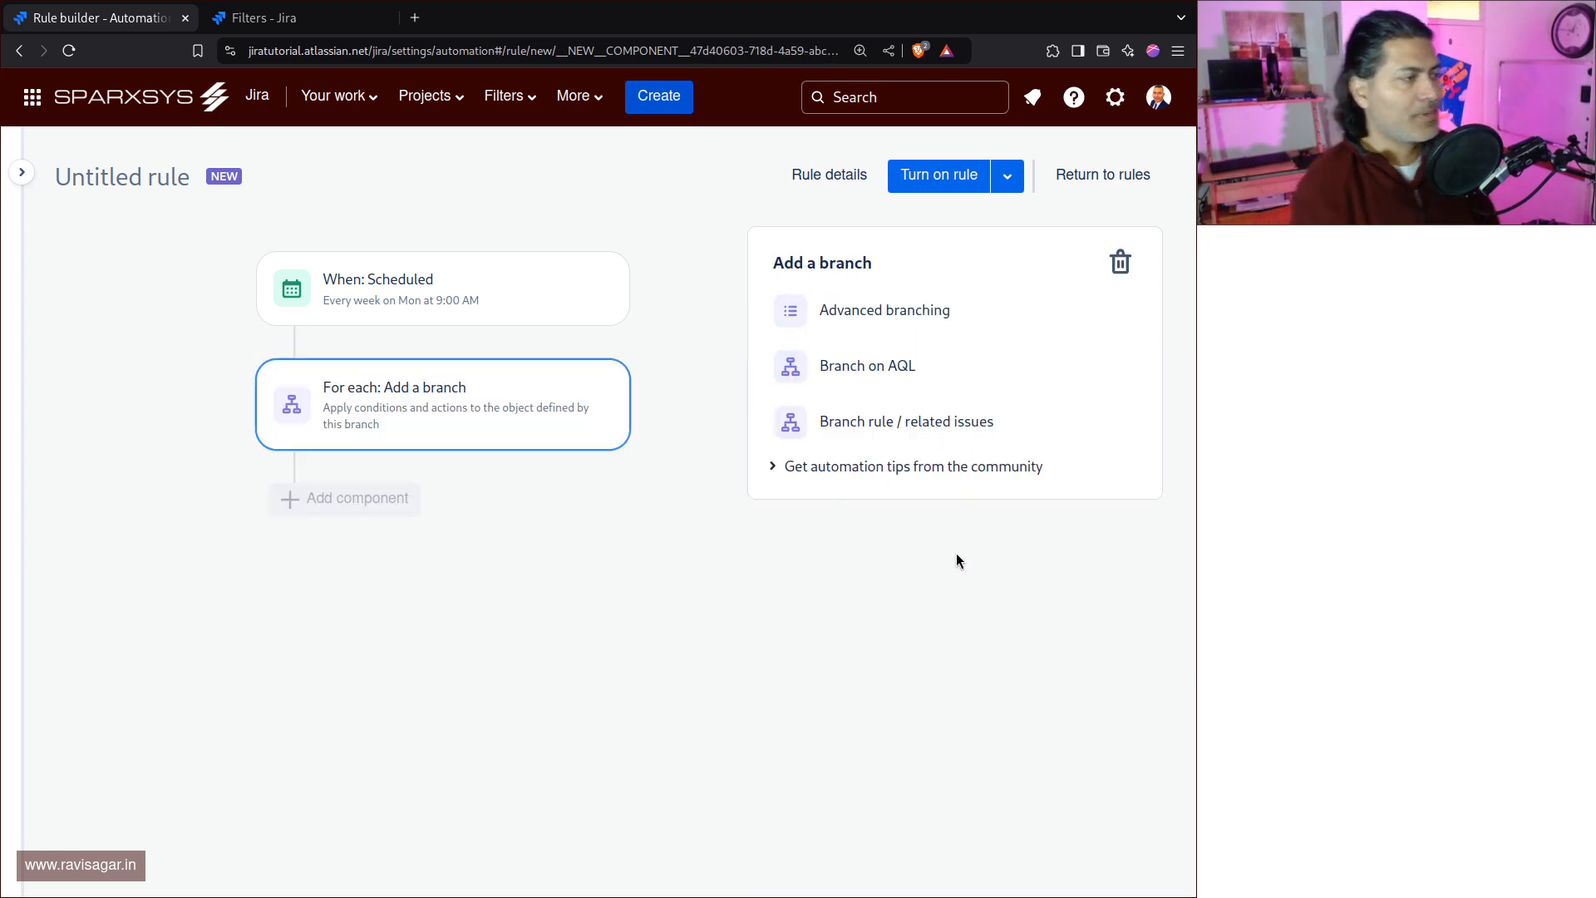
click(940, 423)
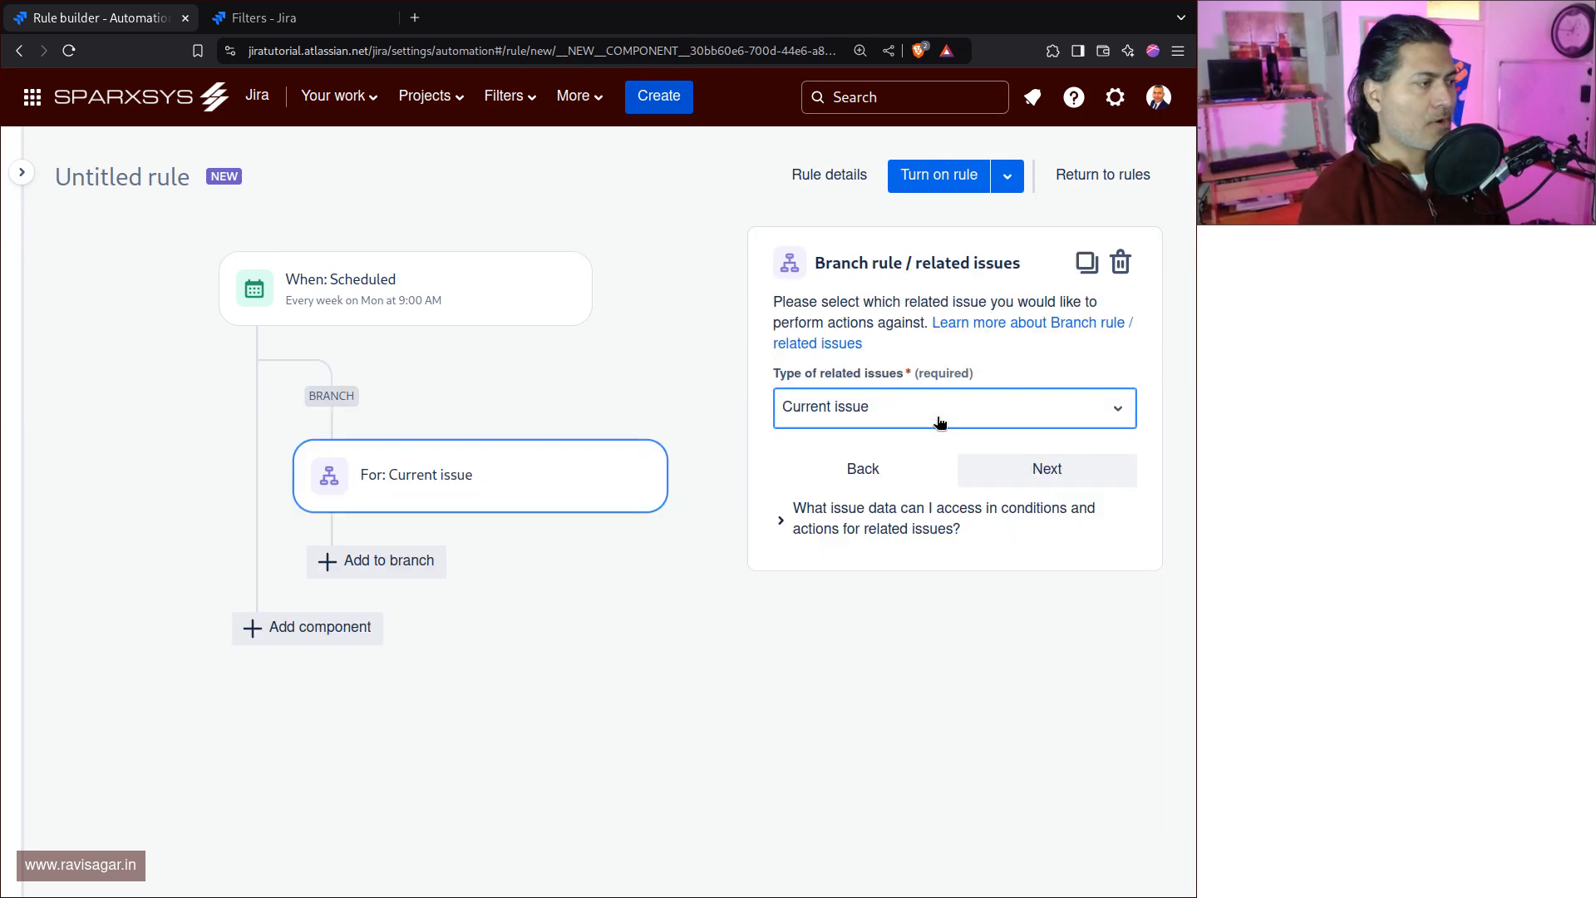
click(938, 421)
scroll(910, 586, down, 5)
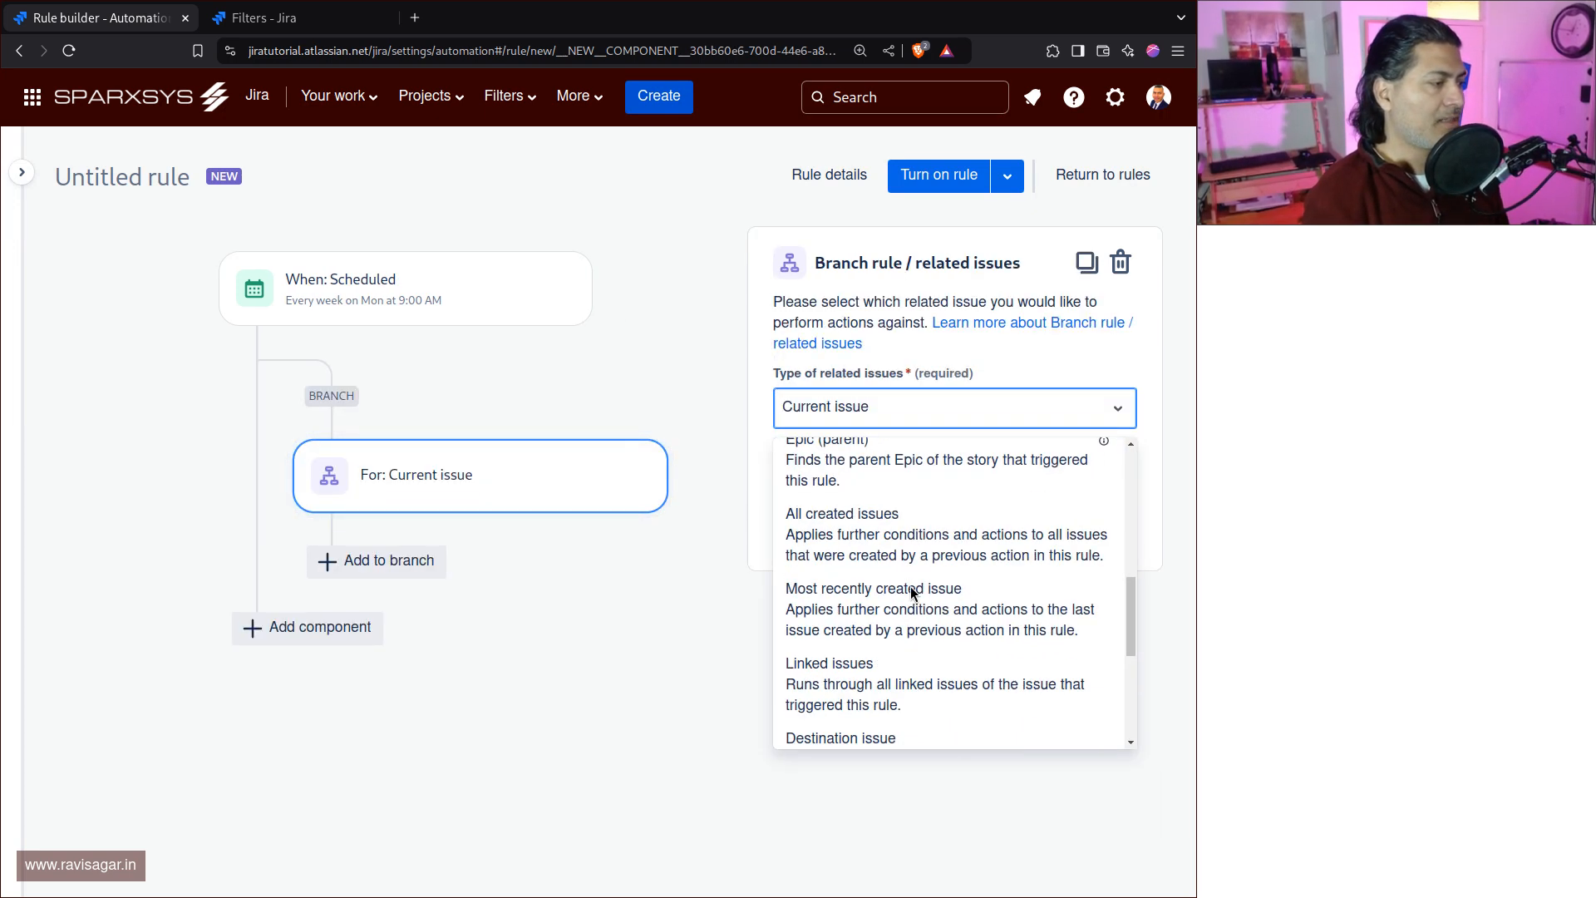
scroll(910, 590, down, 4)
click(875, 534)
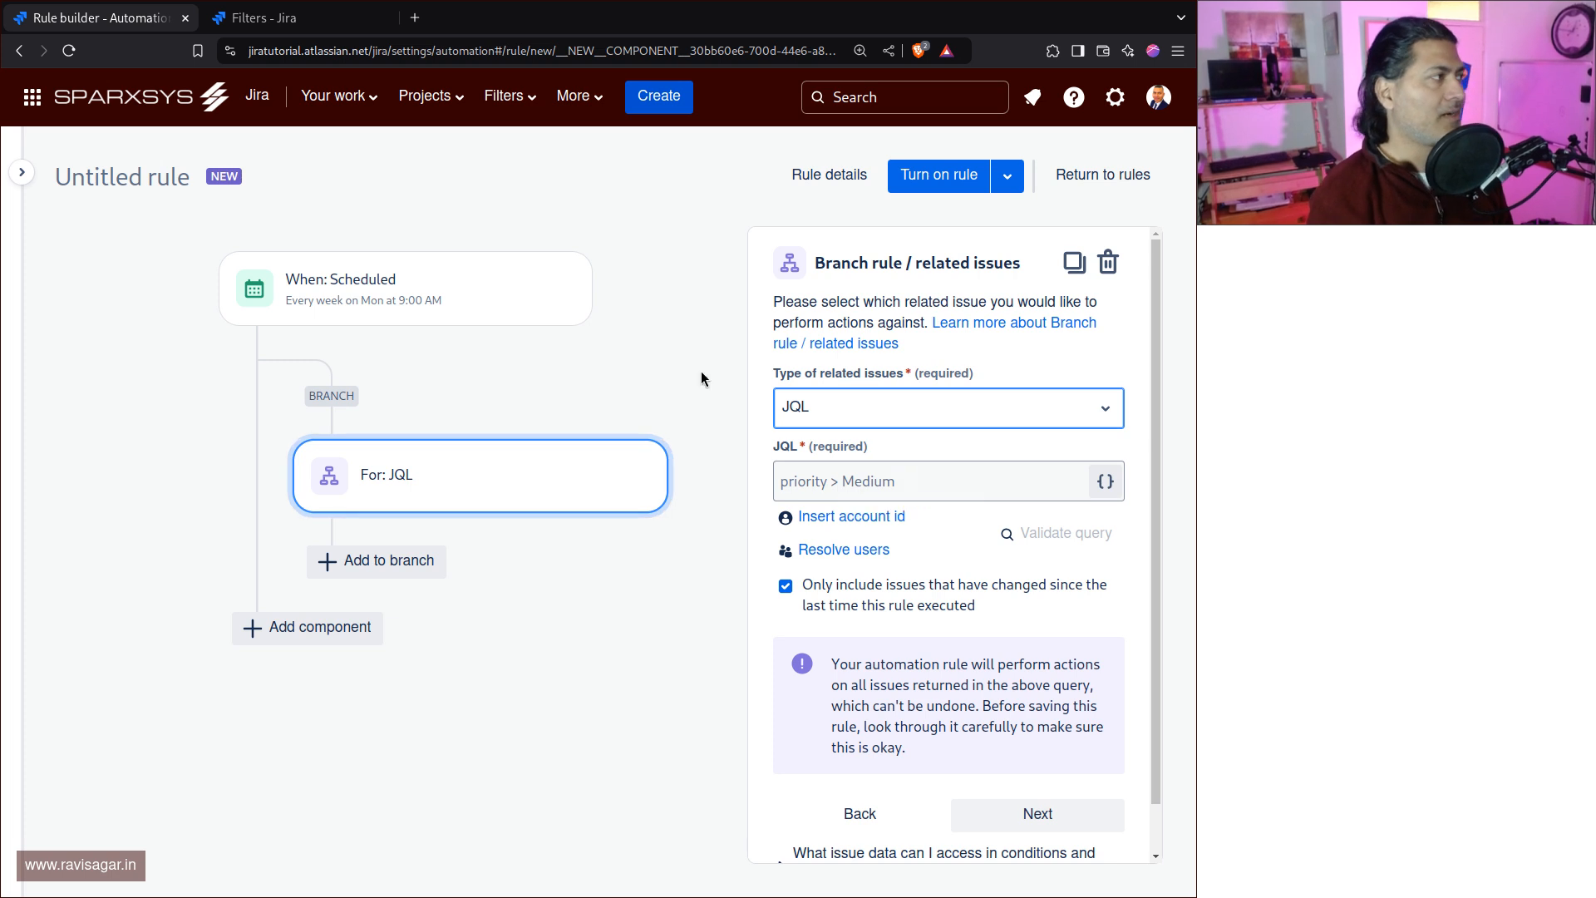
click(186, 18)
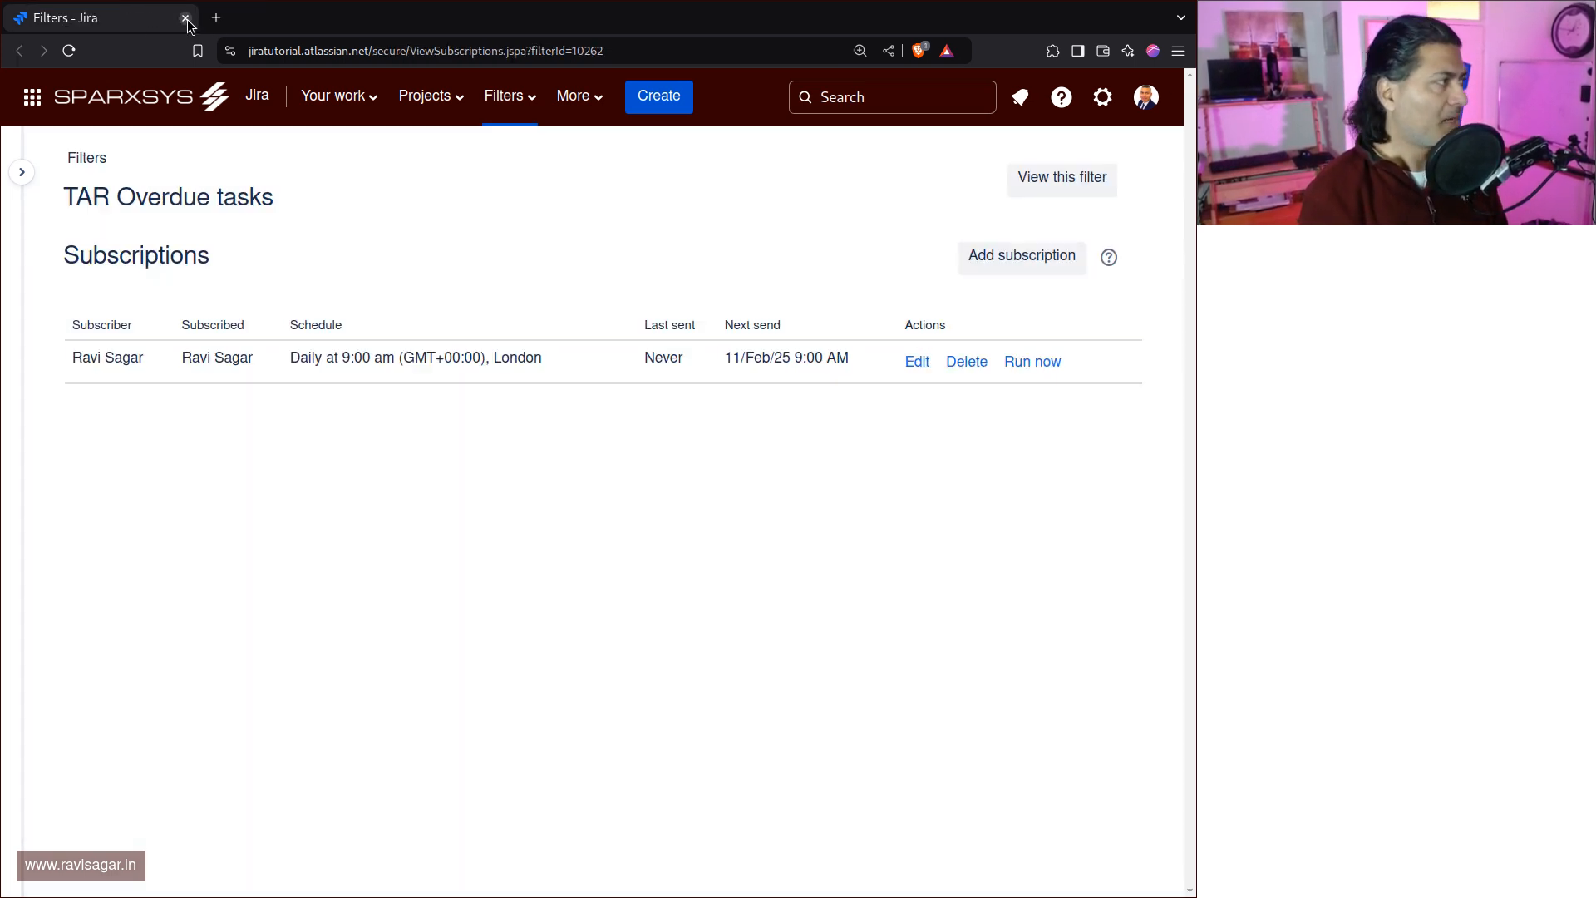
Expand the filters sidebar and open the page listing all filters.
click(22, 172)
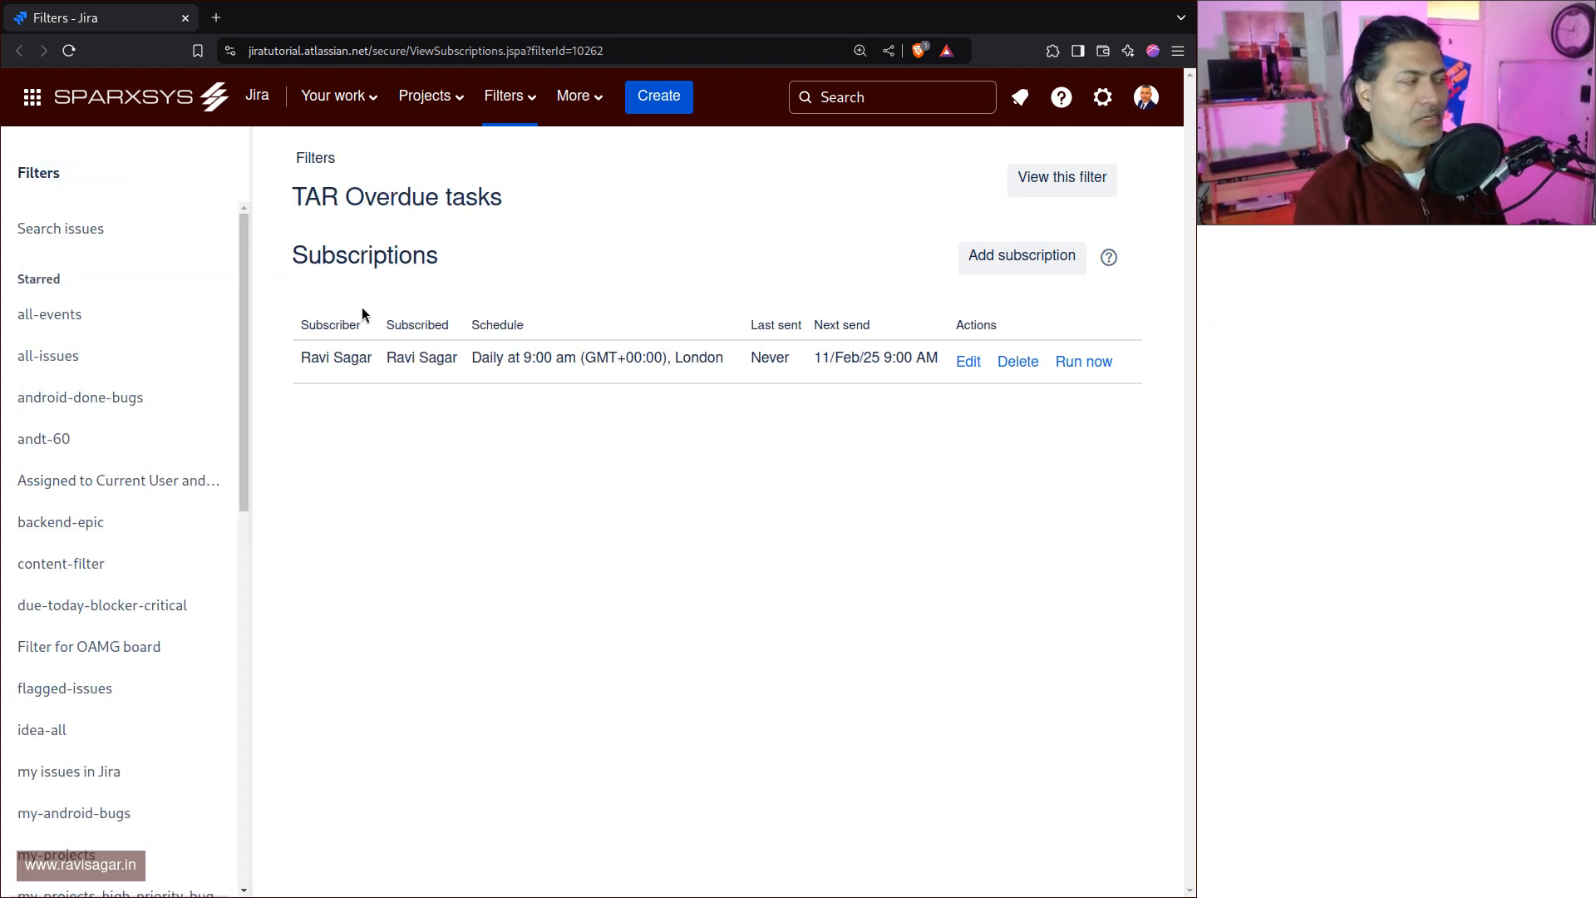
click(525, 104)
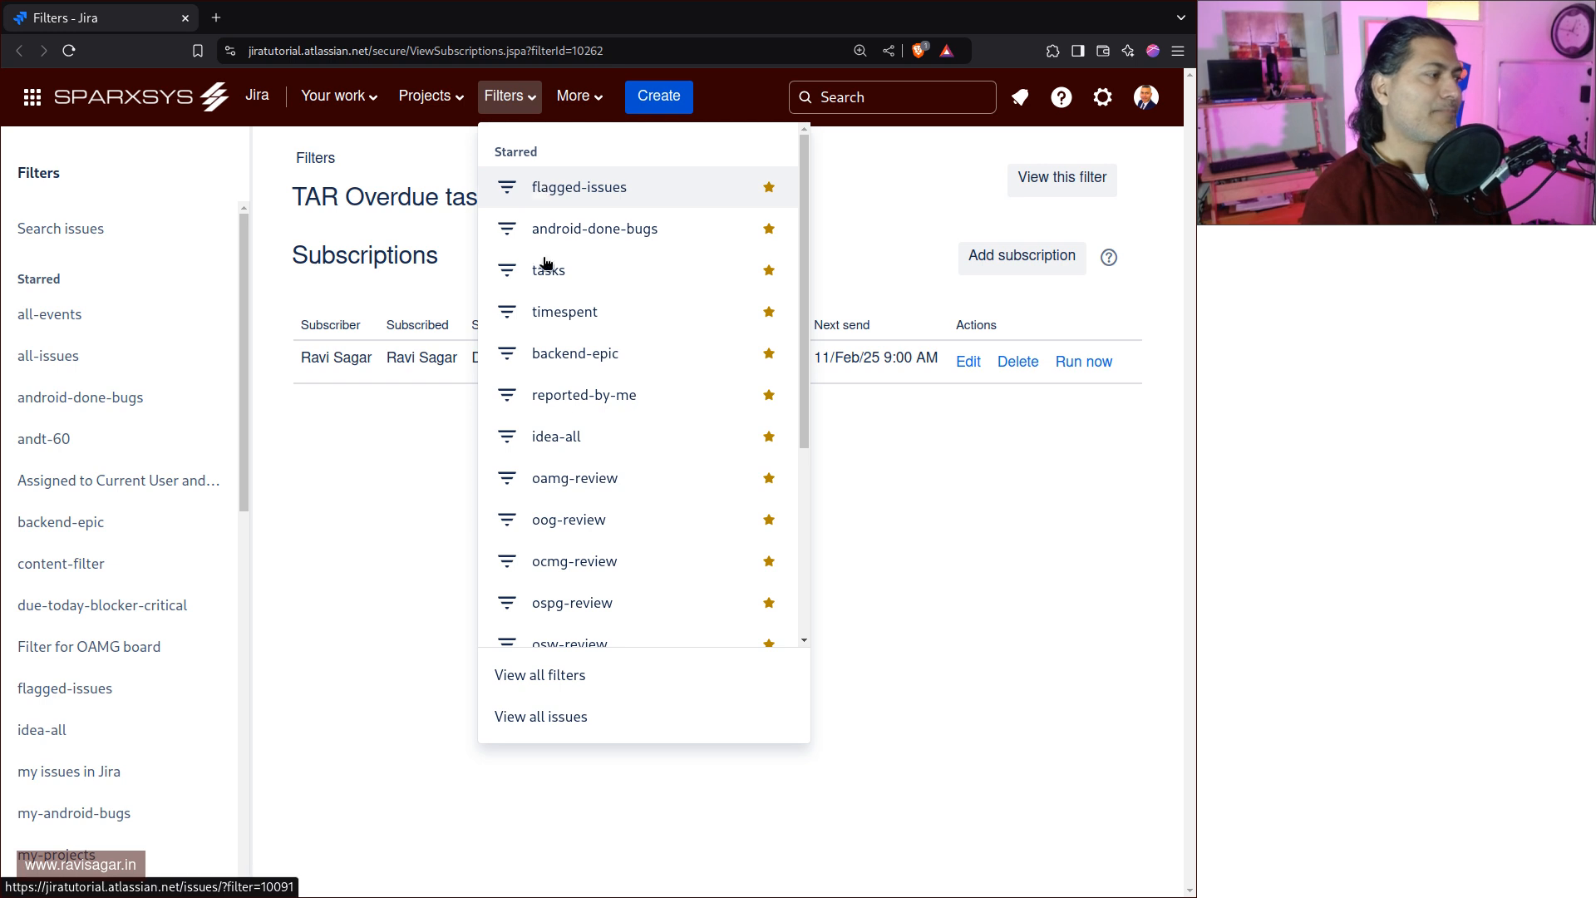
click(602, 674)
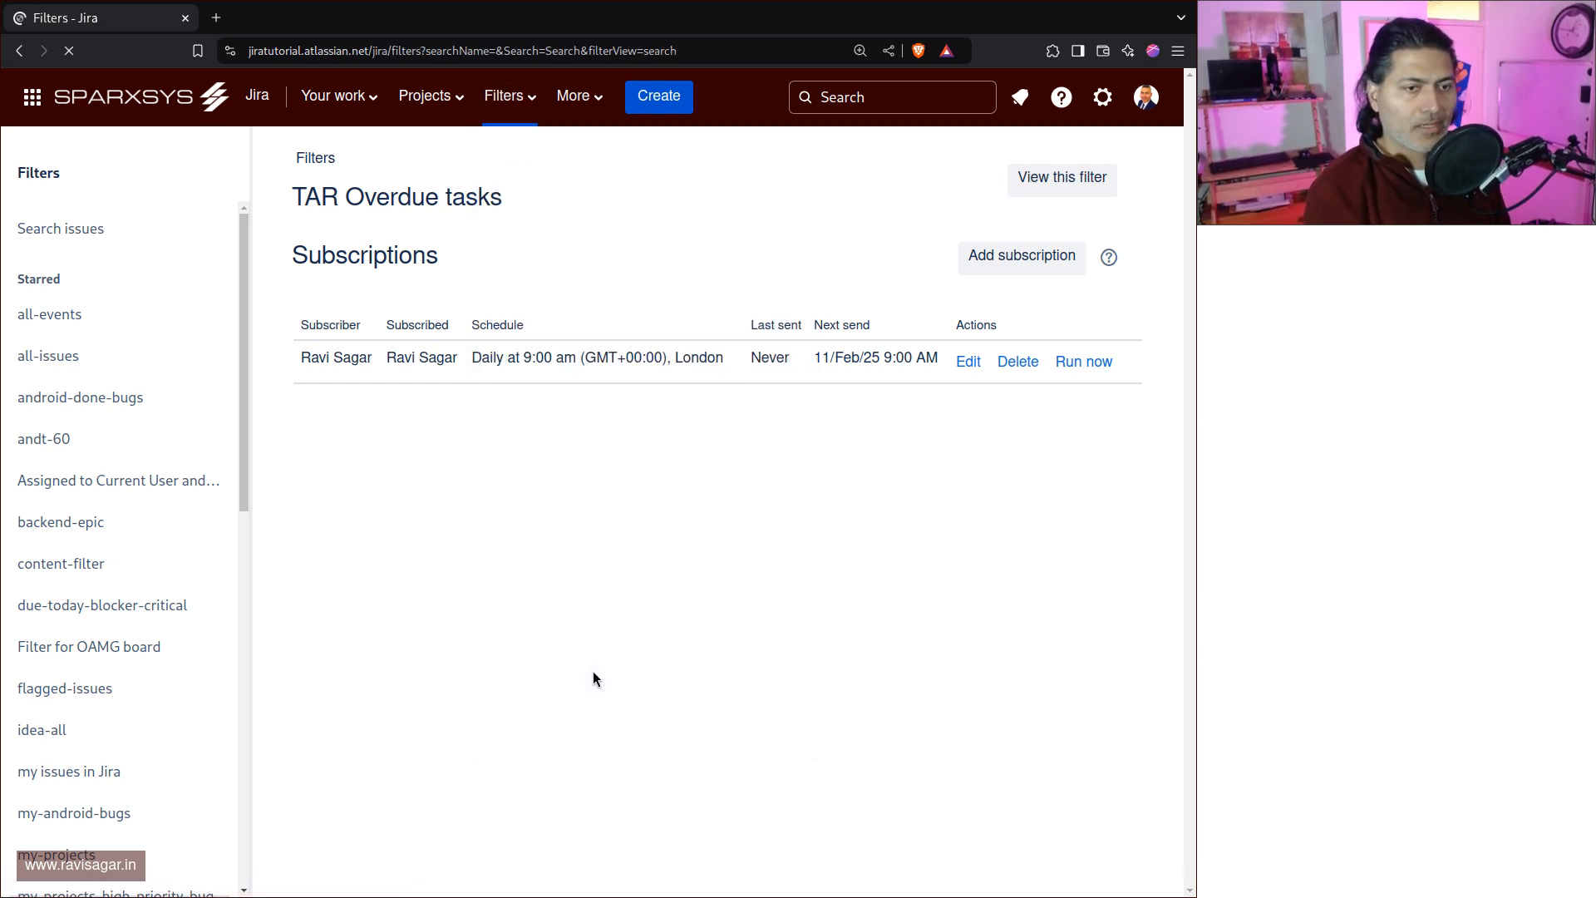